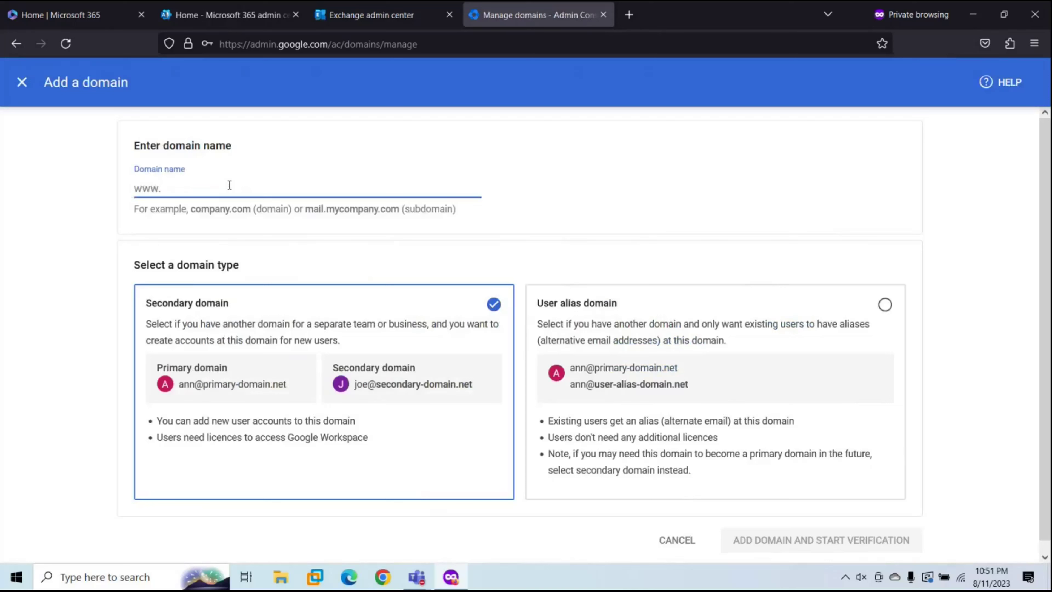
Step: Add 365mail.m365concepts.com as a user alias domain and start its verification
{"action": "type", "text": "."}
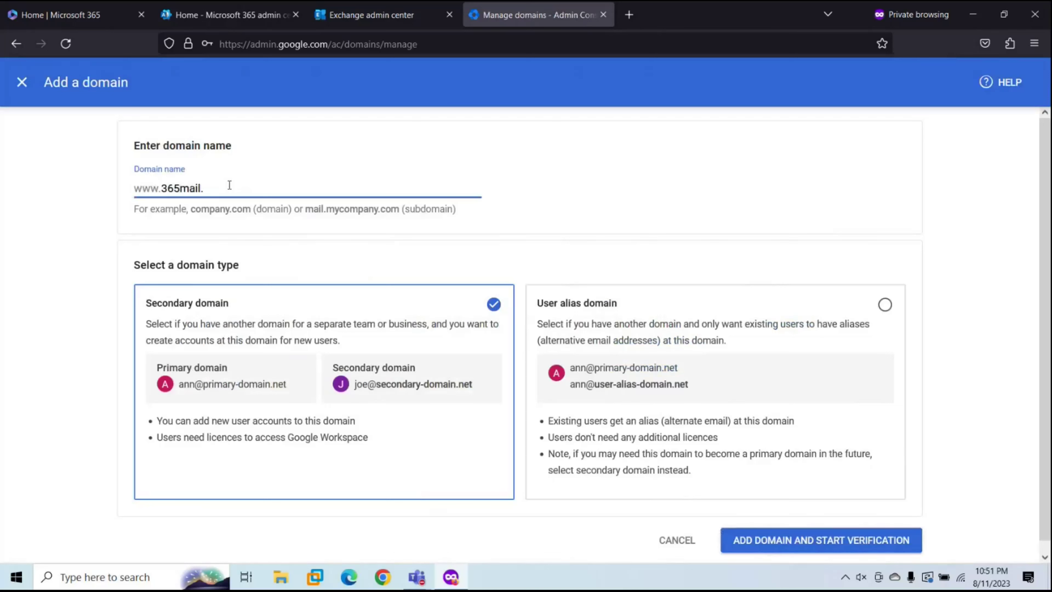
{"action": "type", "text": "m365concepts.com"}
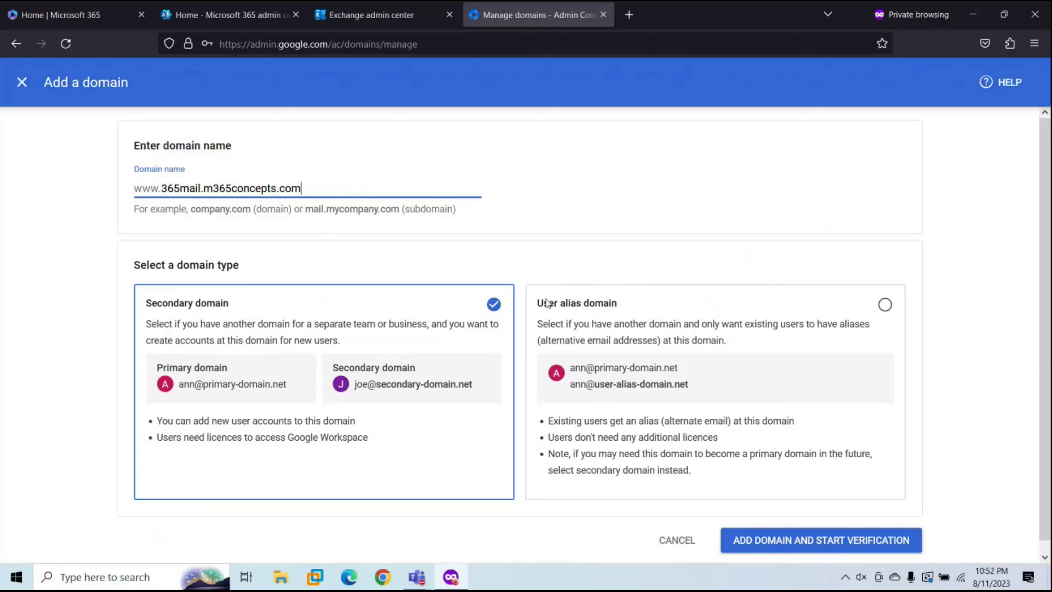
{"action": "left_click", "coordinate": [885, 306]}
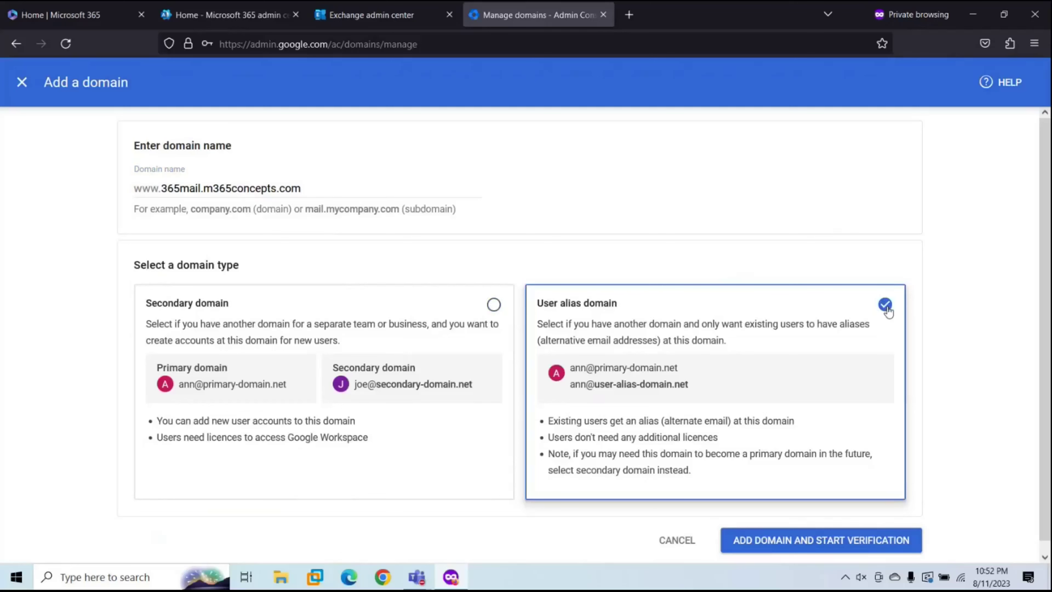
{"action": "left_click", "coordinate": [772, 542]}
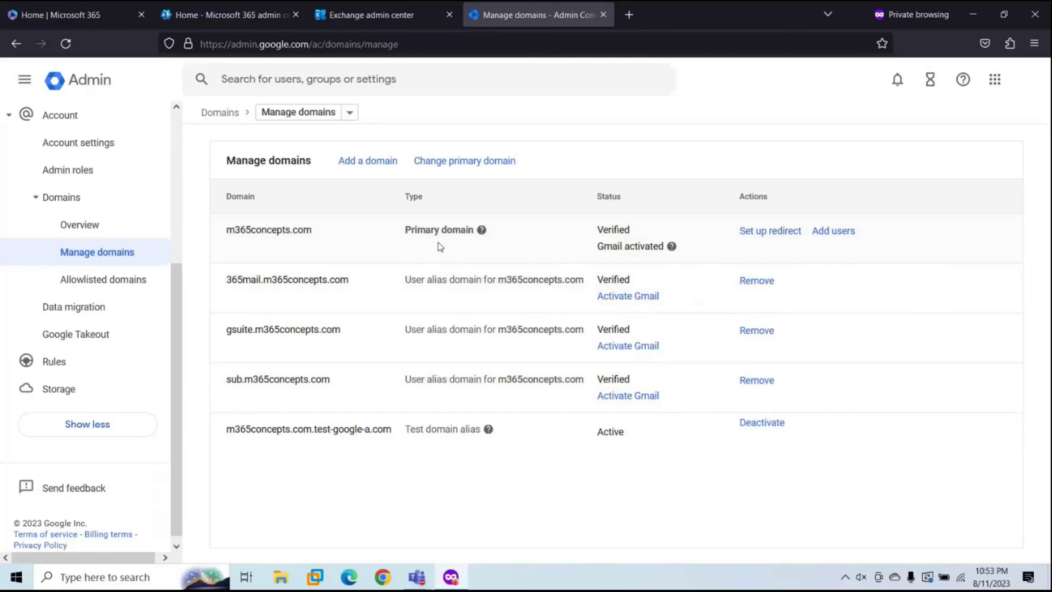
Step: Open the Settings > Domains page in the Microsoft 365 admin center
{"action": "left_click", "coordinate": [239, 8]}
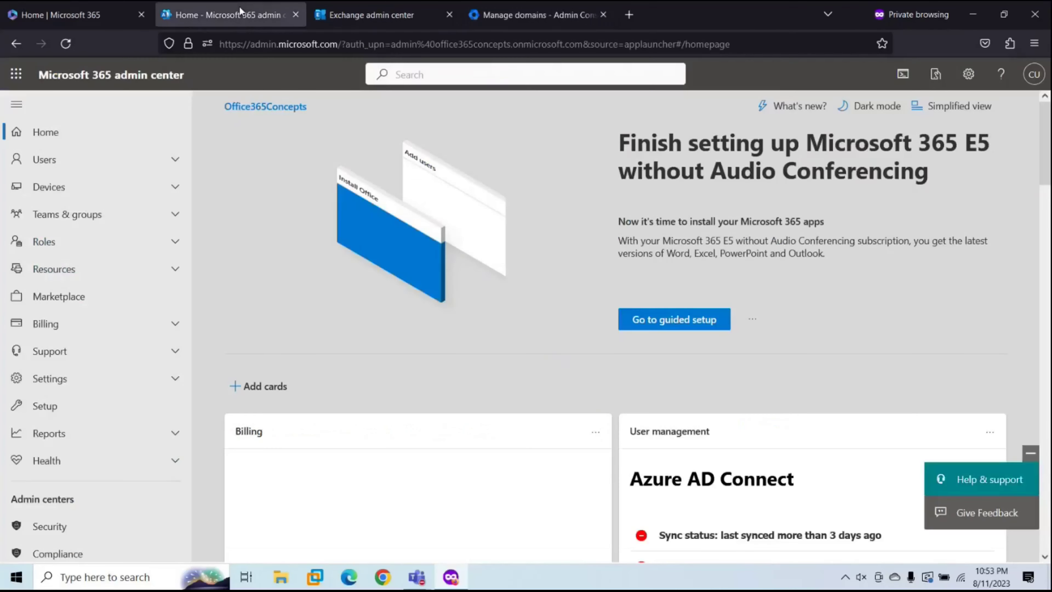
{"action": "left_click", "coordinate": [70, 377]}
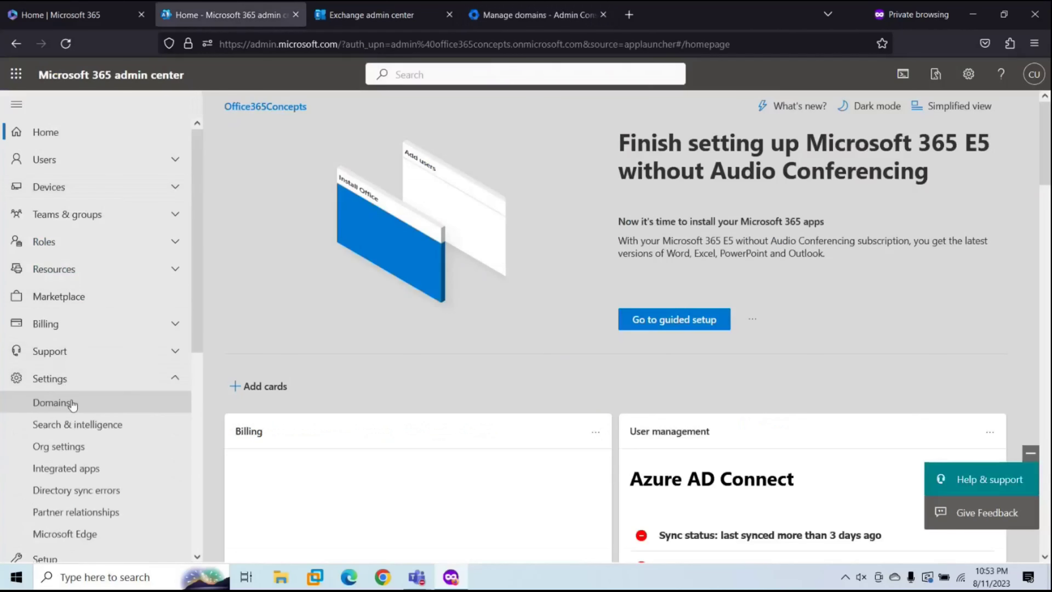
{"action": "left_click", "coordinate": [75, 408]}
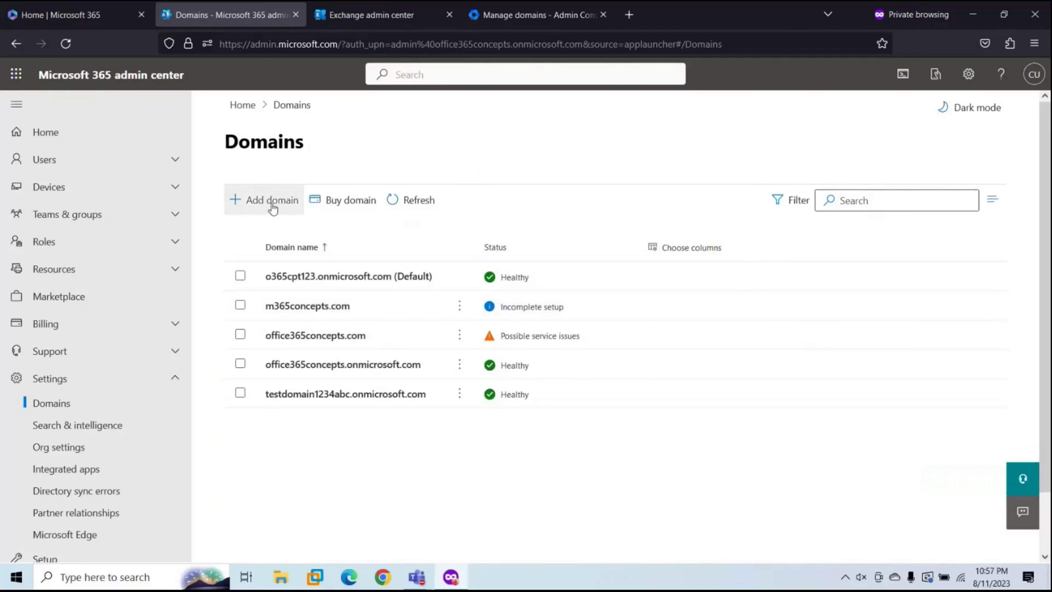
Step: Add 365mail.m365concepts.com with automatic GoDaddy DNS records so it shows Healthy
{"action": "left_click", "coordinate": [272, 203]}
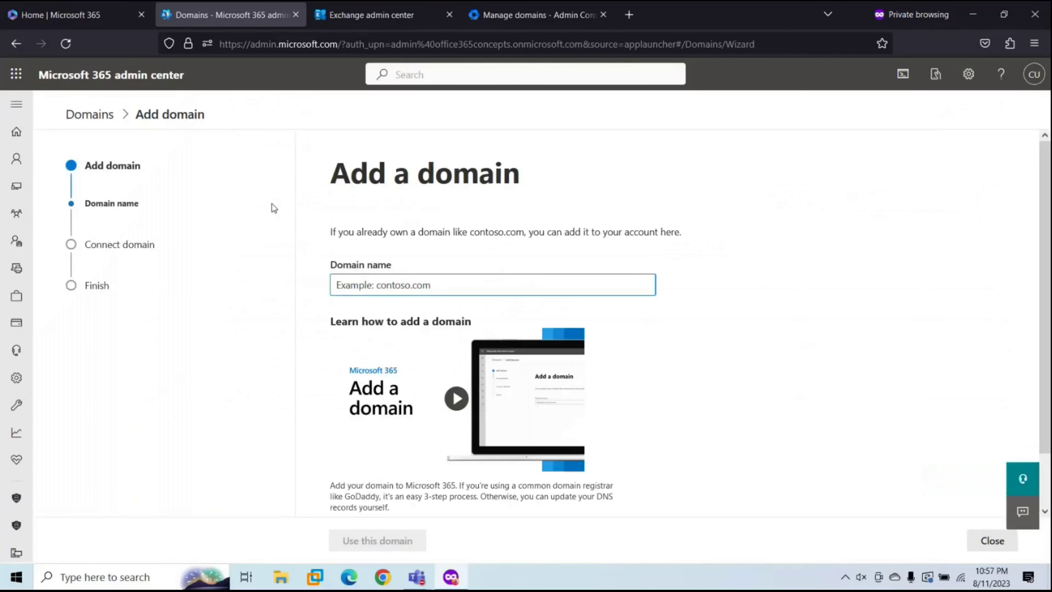
{"action": "type", "text": "365mail."}
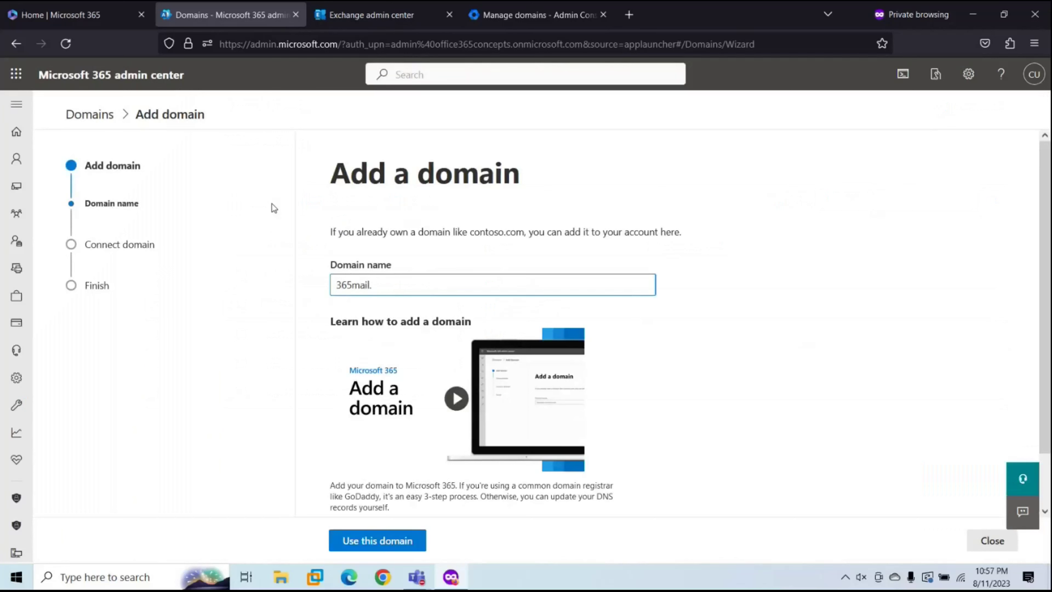
{"action": "type", "text": "m365concepts.com"}
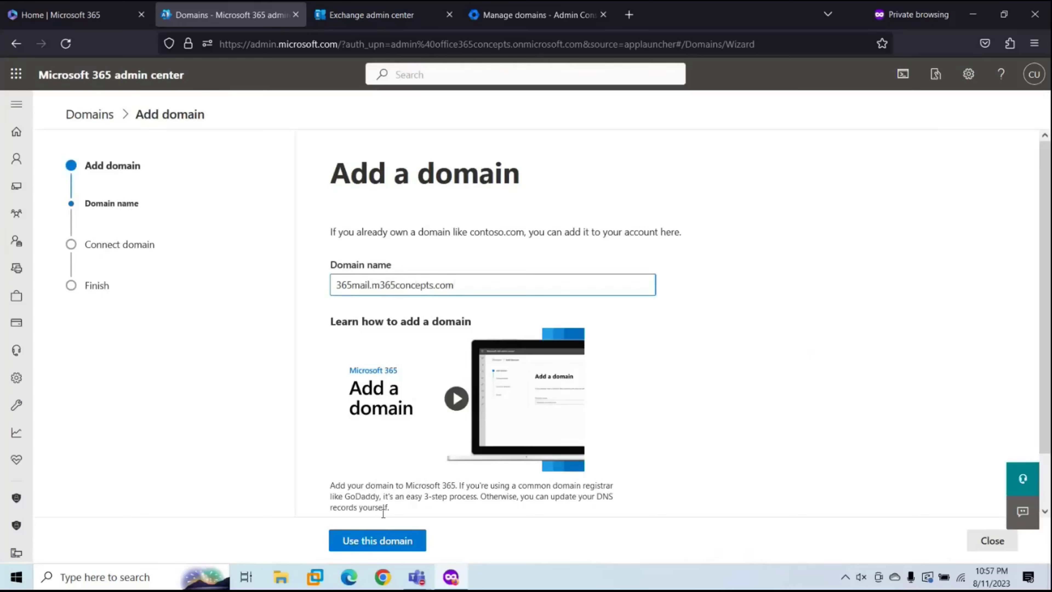
{"action": "left_click", "coordinate": [379, 540]}
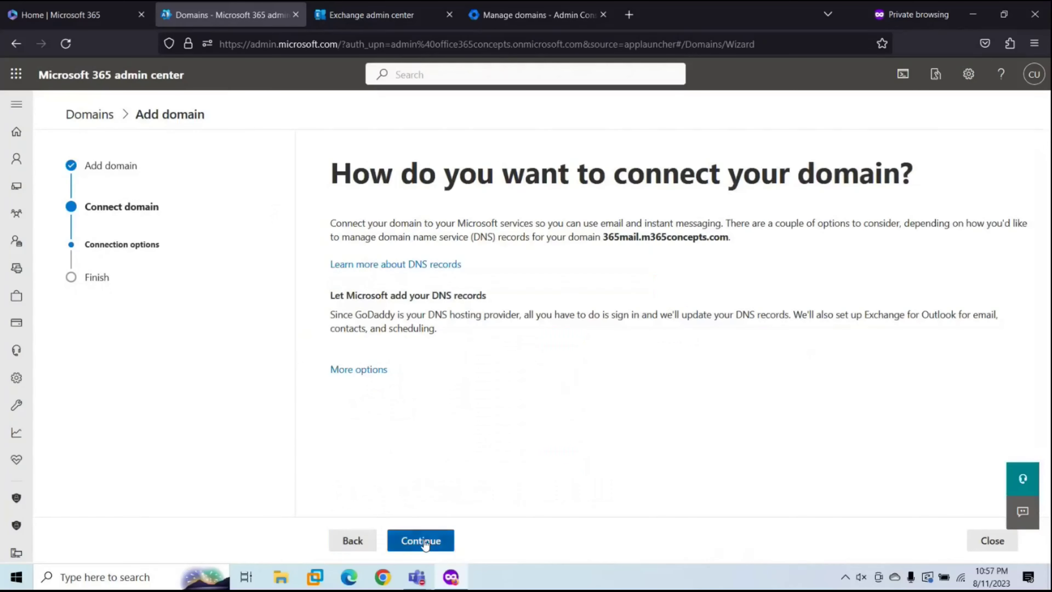
{"action": "left_click", "coordinate": [419, 539]}
{"action": "left_click", "coordinate": [432, 541]}
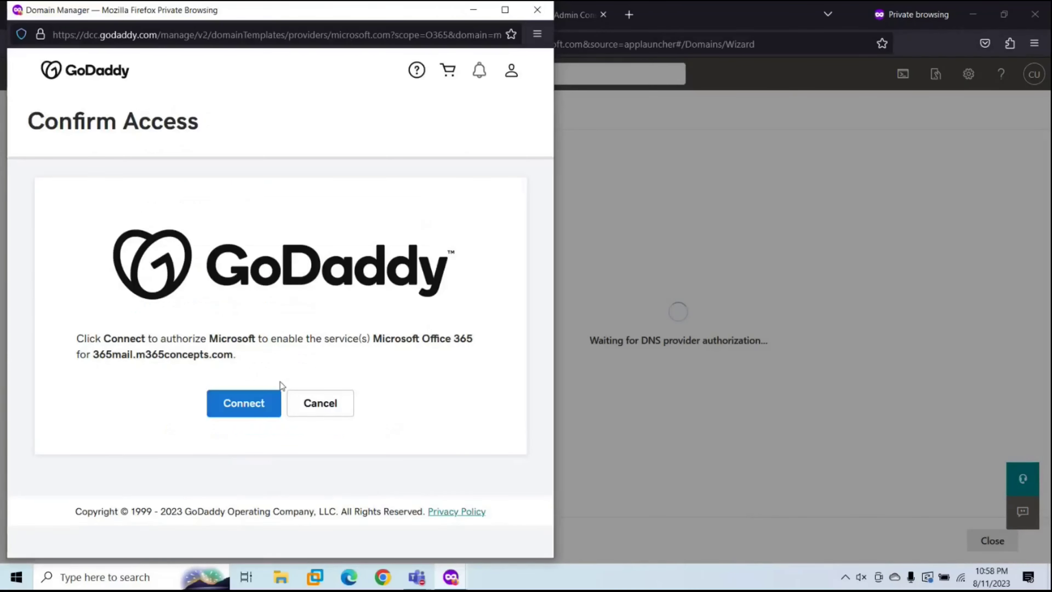
{"action": "left_click", "coordinate": [248, 404]}
{"action": "left_click", "coordinate": [370, 544]}
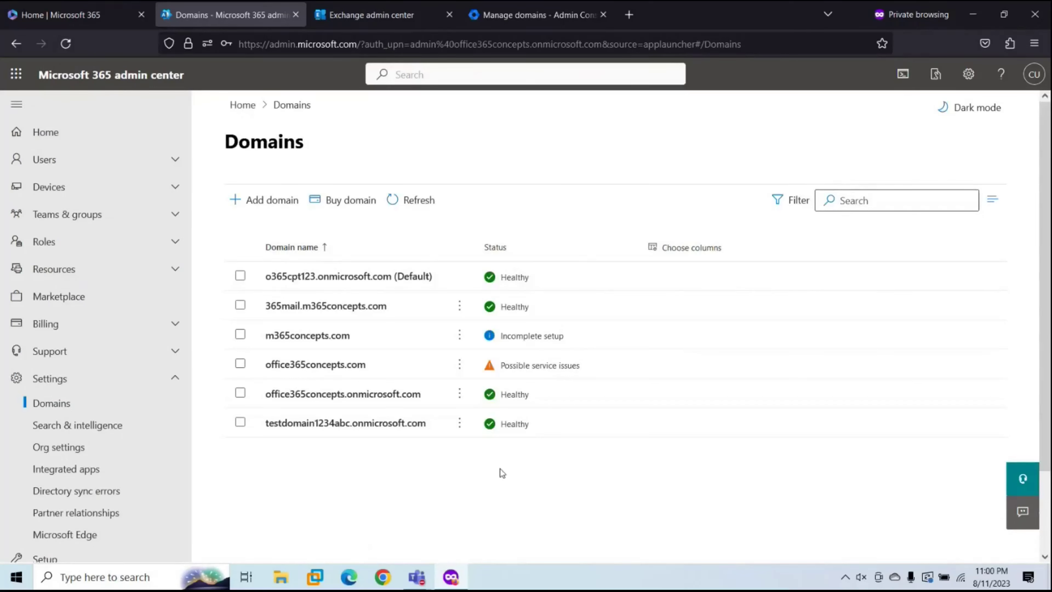
Step: Add gws.m365concepts.com as a user alias domain and start its verification
{"action": "left_click", "coordinate": [532, 24]}
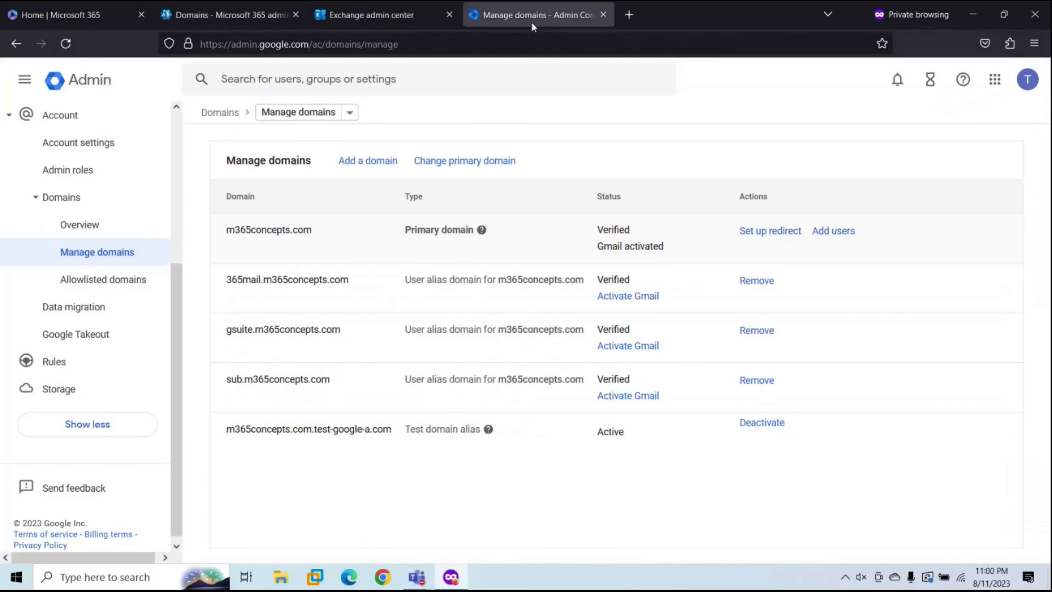
{"action": "left_click", "coordinate": [352, 163]}
{"action": "left_click", "coordinate": [251, 182]}
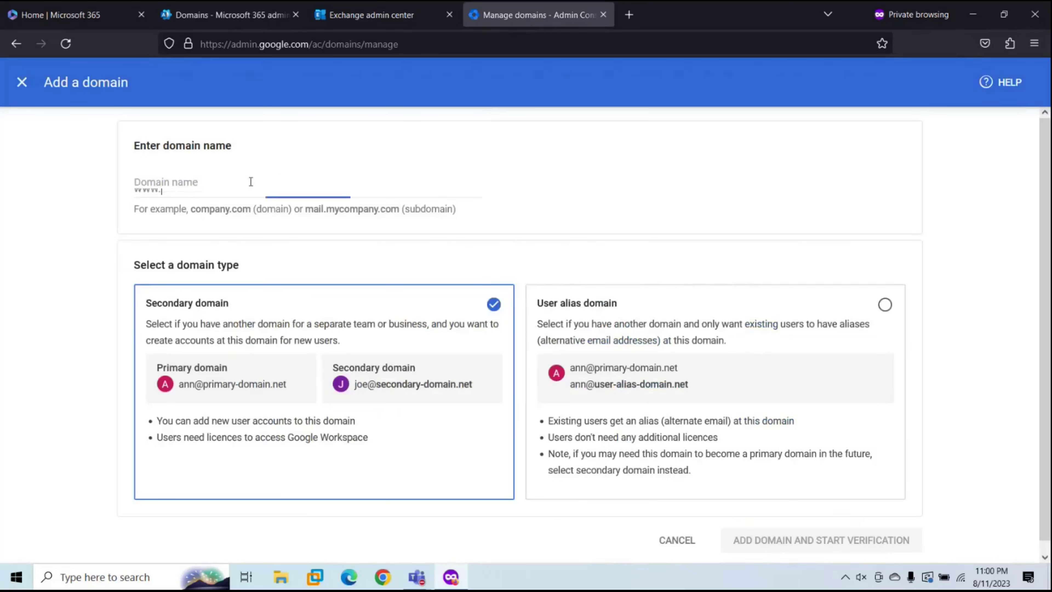
{"action": "type", "text": "gws"}
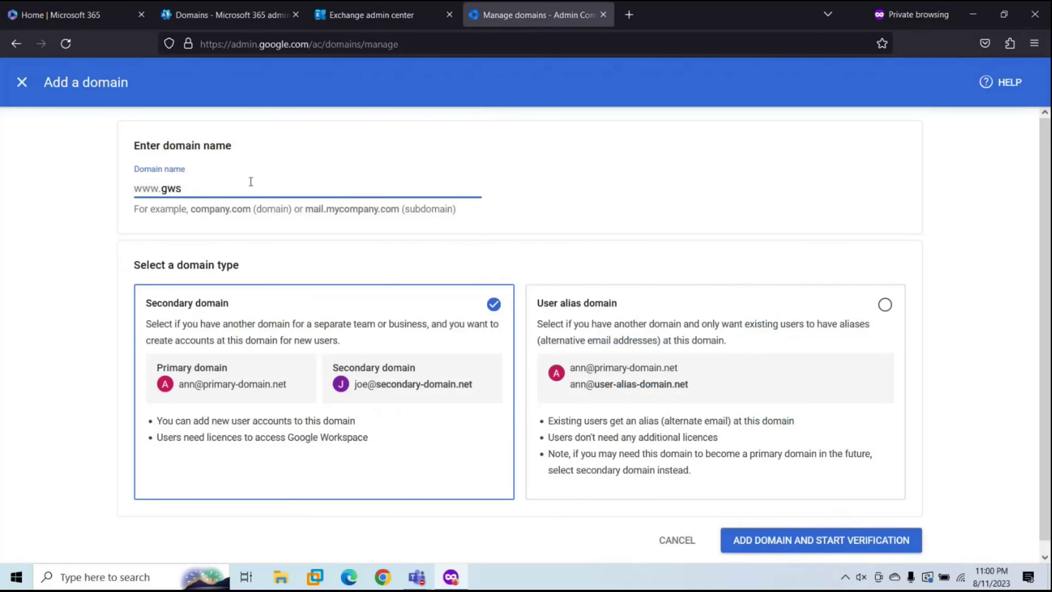
{"action": "type", "text": ".m365concepts.com"}
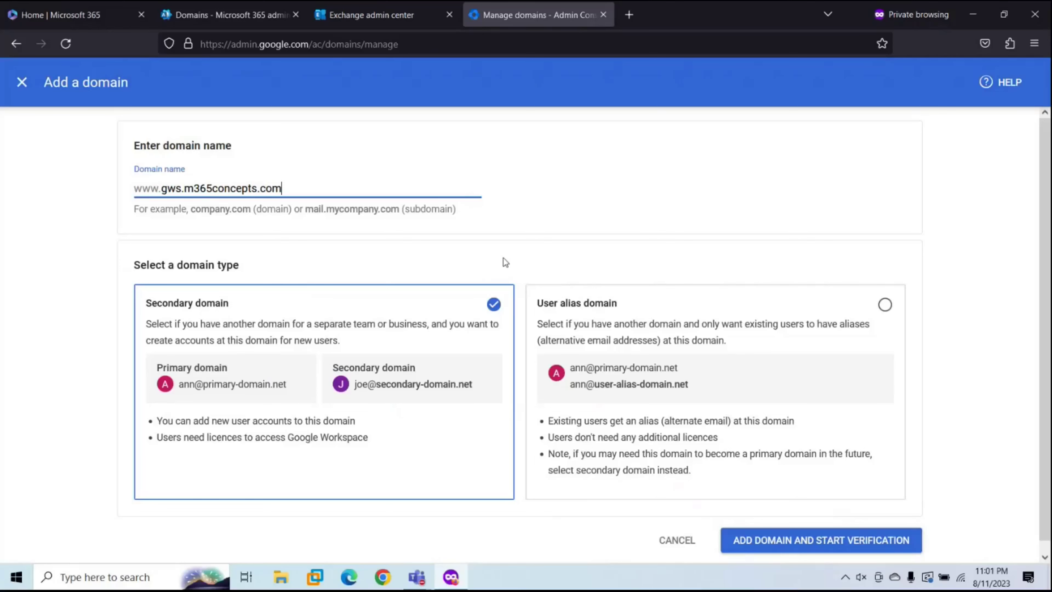
{"action": "left_click", "coordinate": [885, 305]}
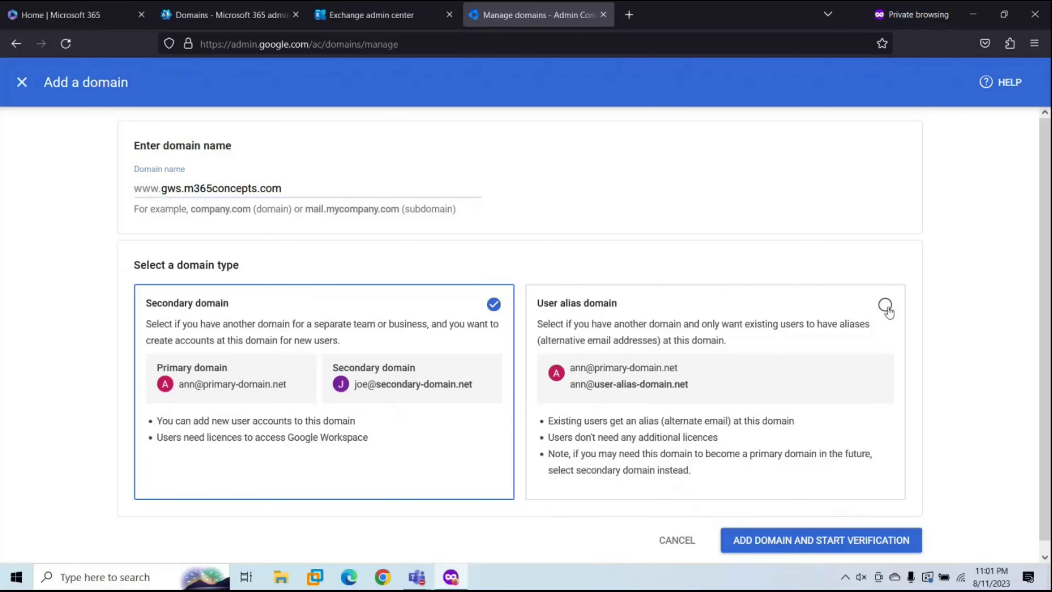
{"action": "left_click", "coordinate": [773, 540]}
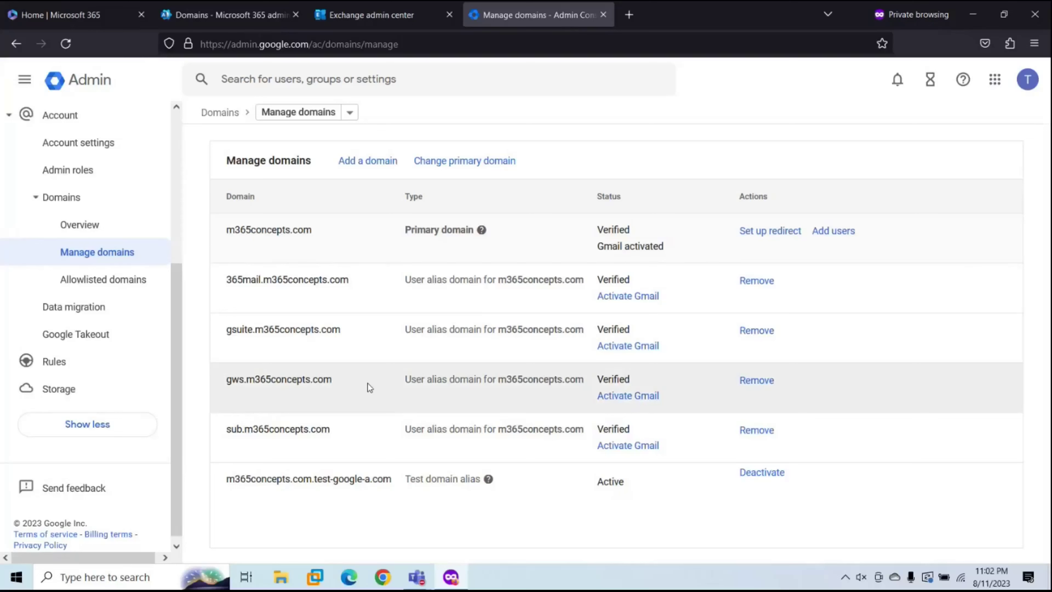
Step: Review the four test users under Directory > Users, then go to Exchange mailboxes
{"action": "scroll", "coordinate": [158, 266], "scroll_direction": "up", "scroll_amount": 5}
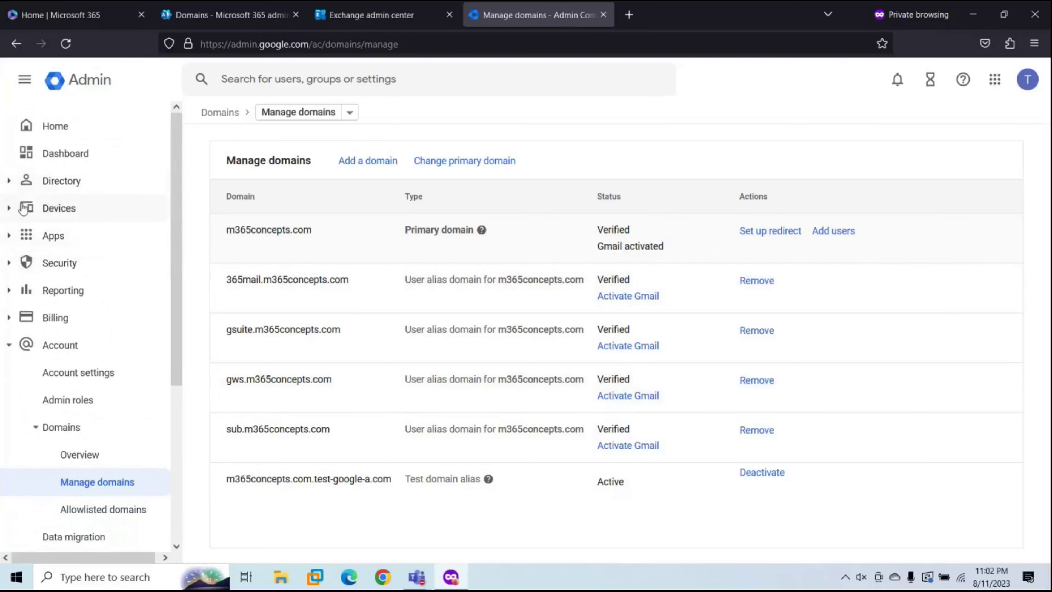
{"action": "left_click", "coordinate": [9, 181]}
{"action": "left_click", "coordinate": [54, 208]}
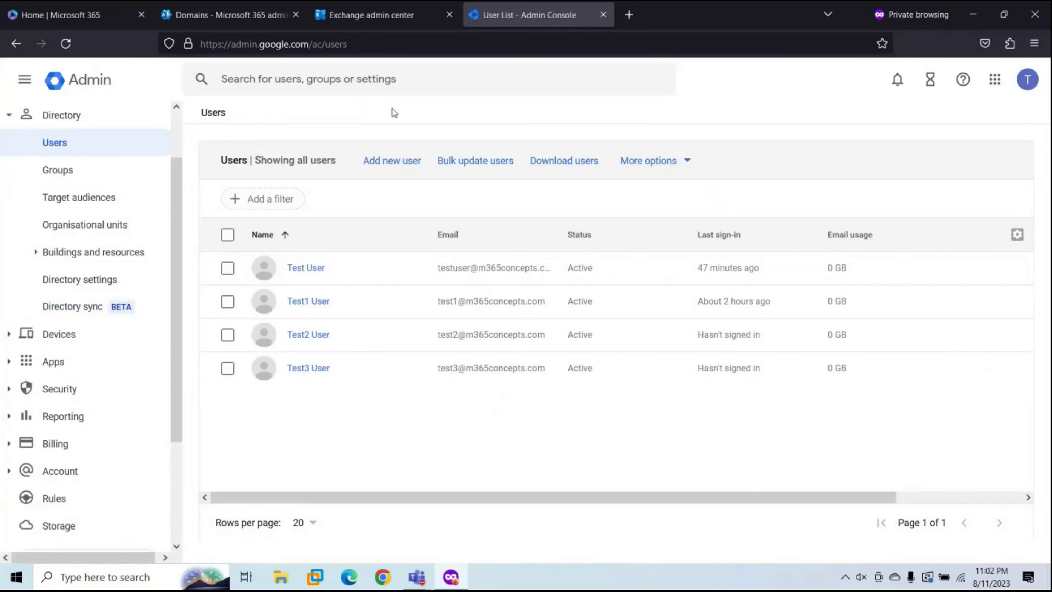
{"action": "left_click", "coordinate": [363, 23]}
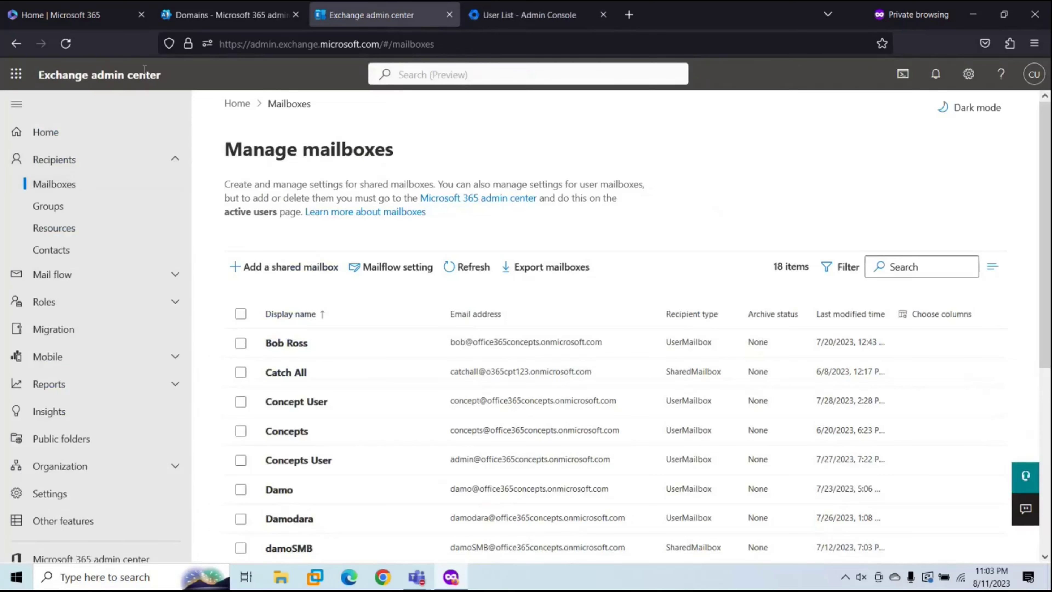
Step: Start a new mail user in Contacts with first name and display name Test1
{"action": "left_click", "coordinate": [56, 252]}
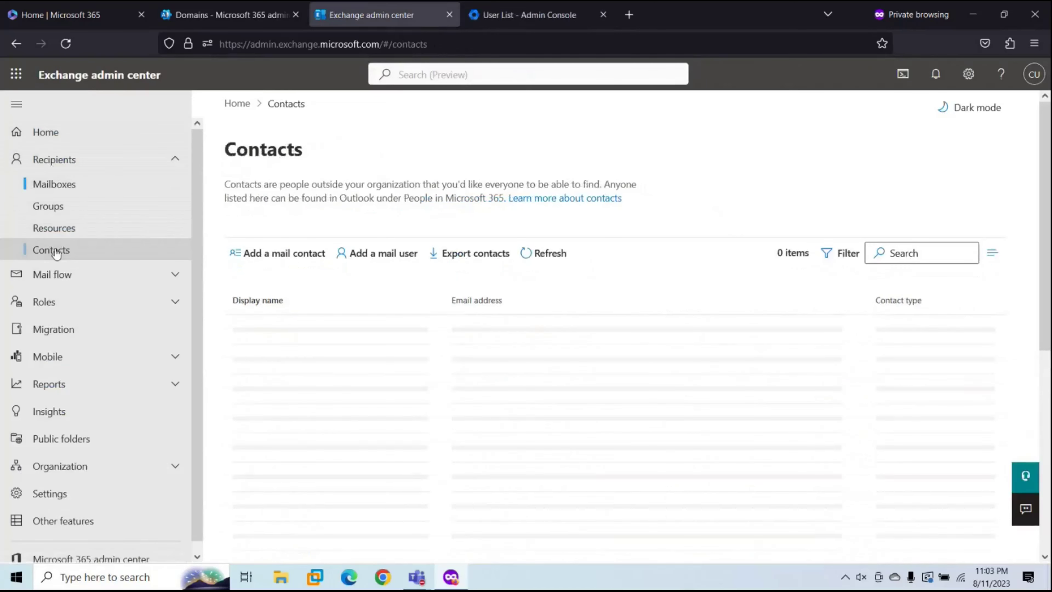
{"action": "left_click", "coordinate": [376, 260]}
{"action": "left_click", "coordinate": [594, 243]}
{"action": "type", "text": "Test1"}
{"action": "key", "text": "Tab"}
{"action": "key", "text": "Tab"}
{"action": "key", "text": "Tab"}
{"action": "type", "text": "Test1"}
{"action": "left_click", "coordinate": [599, 356]}
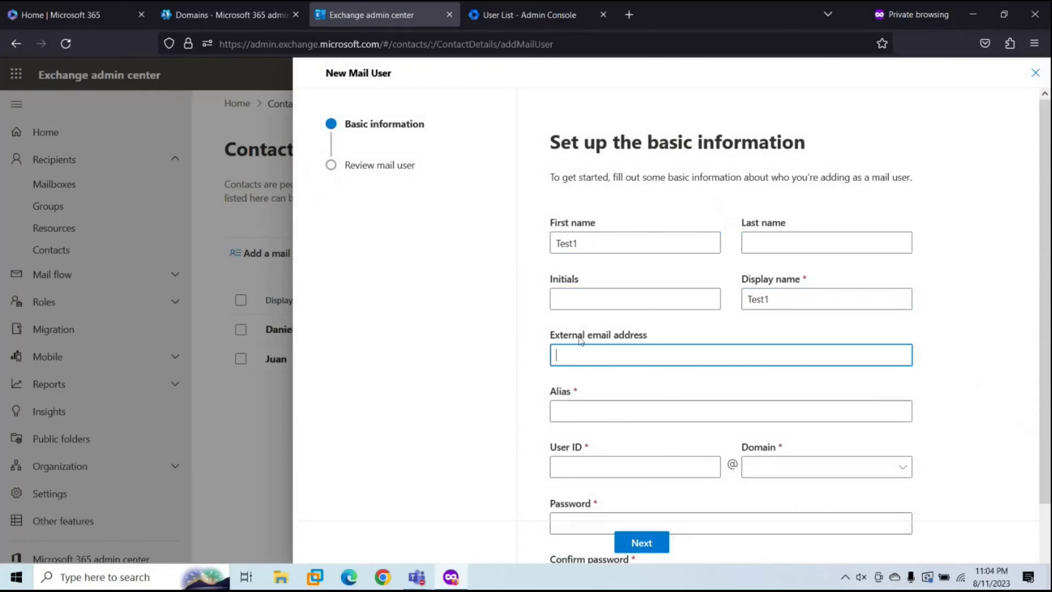
Step: Copy the gws.m365concepts.com domain name from Google Admin's Manage domains list
{"action": "left_click", "coordinate": [530, 17]}
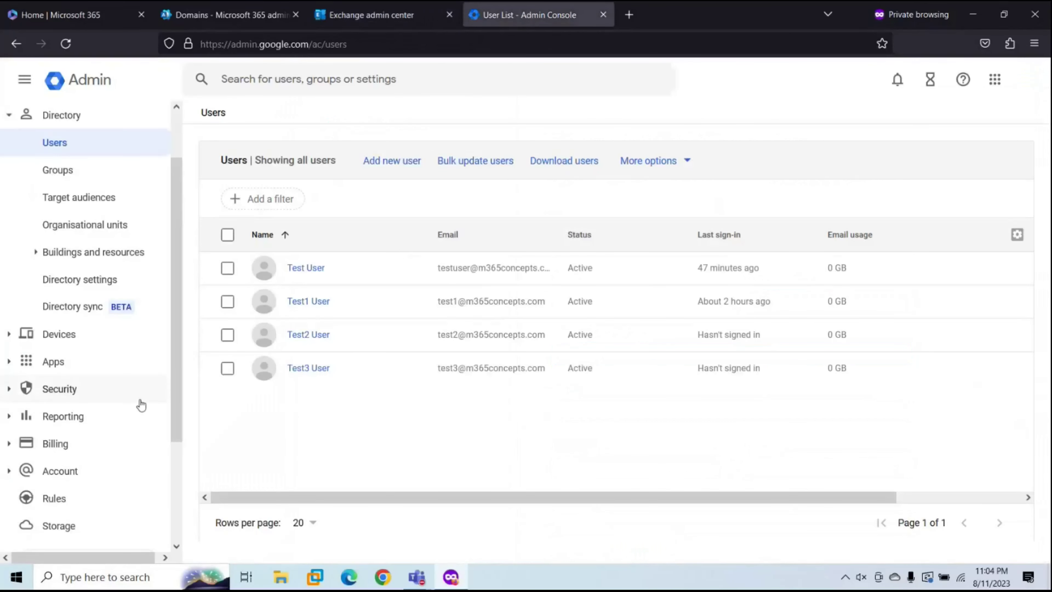
{"action": "scroll", "coordinate": [141, 404], "scroll_direction": "down", "scroll_amount": 4}
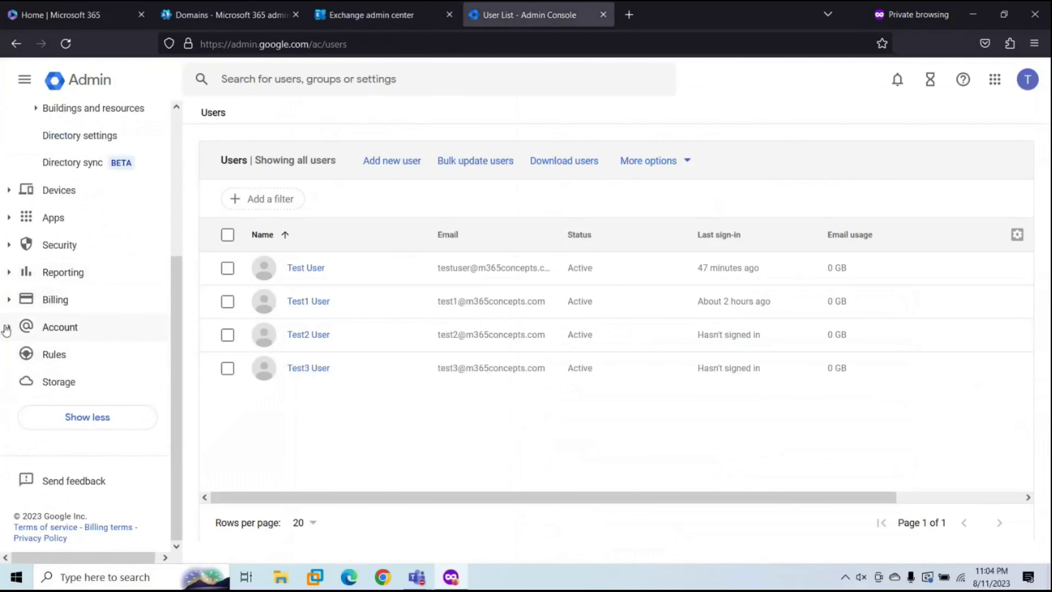
{"action": "left_click", "coordinate": [9, 327]}
{"action": "left_click", "coordinate": [79, 277]}
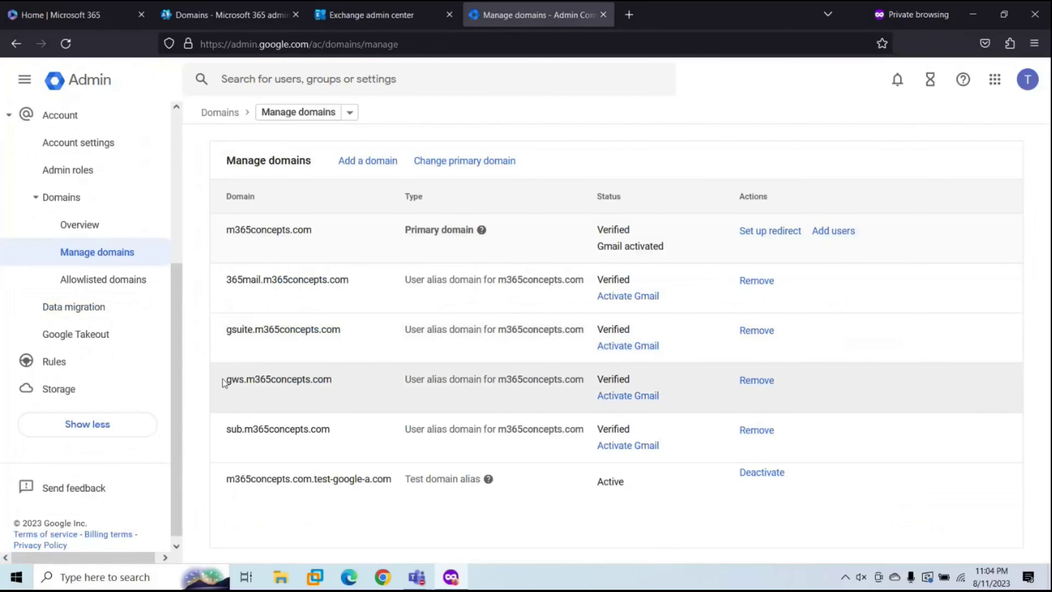
{"action": "left_click_drag", "start_coordinate": [224, 382], "coordinate": [333, 374]}
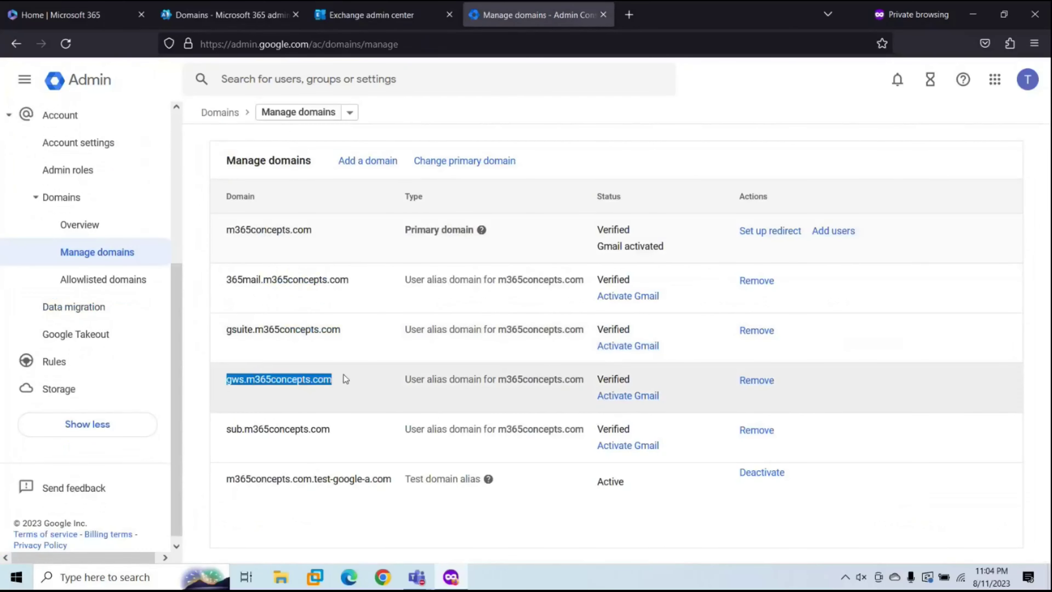
{"action": "left_click", "coordinate": [354, 18]}
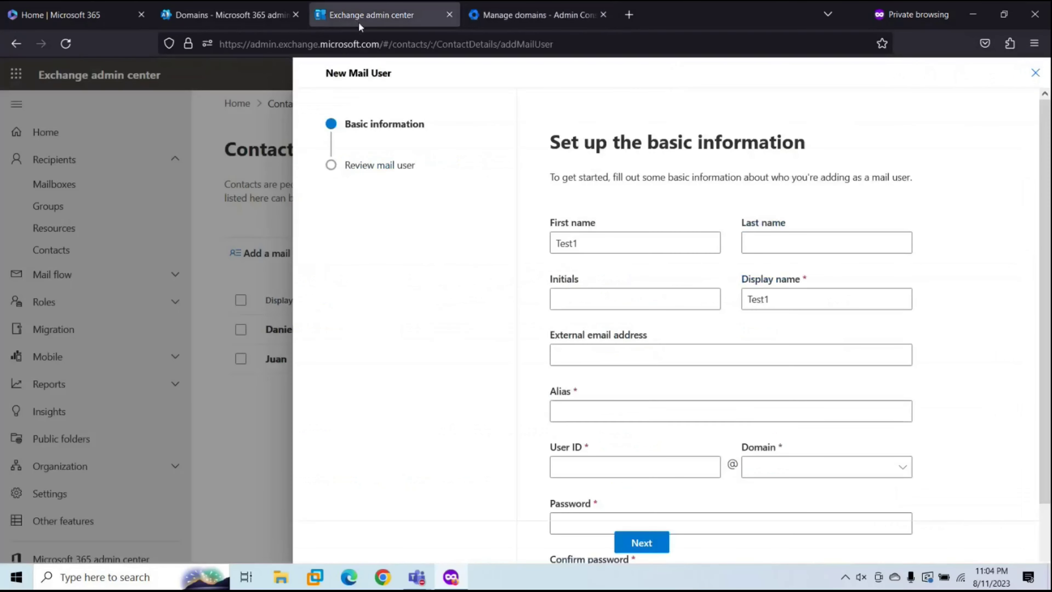
{"action": "left_click", "coordinate": [586, 355]}
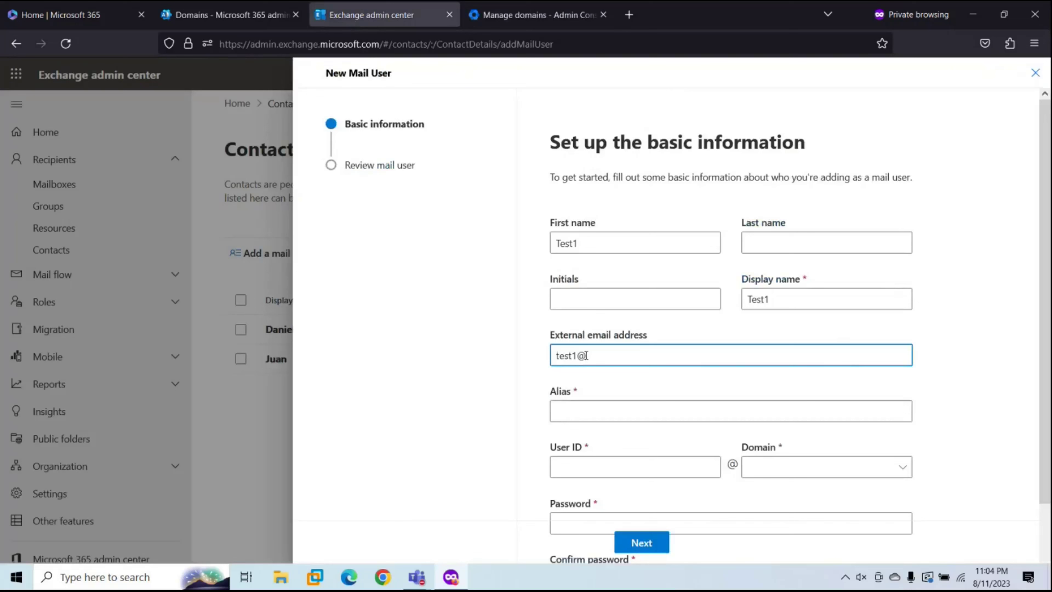
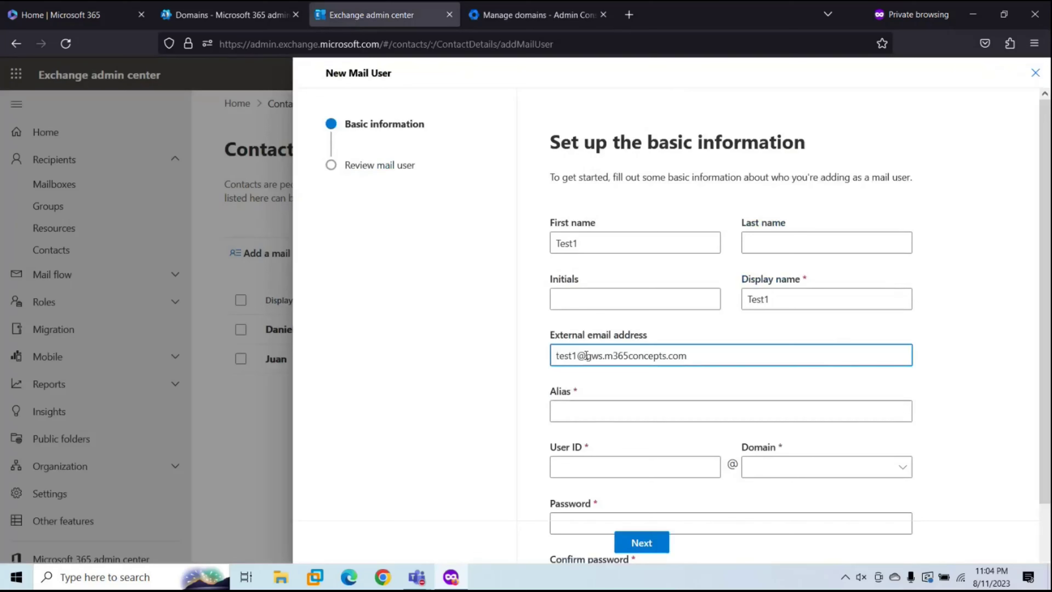
Step: Set alias test1 and user ID test1 on the m365concepts.com domain
{"action": "left_click", "coordinate": [695, 408]}
{"action": "type", "text": "test1"}
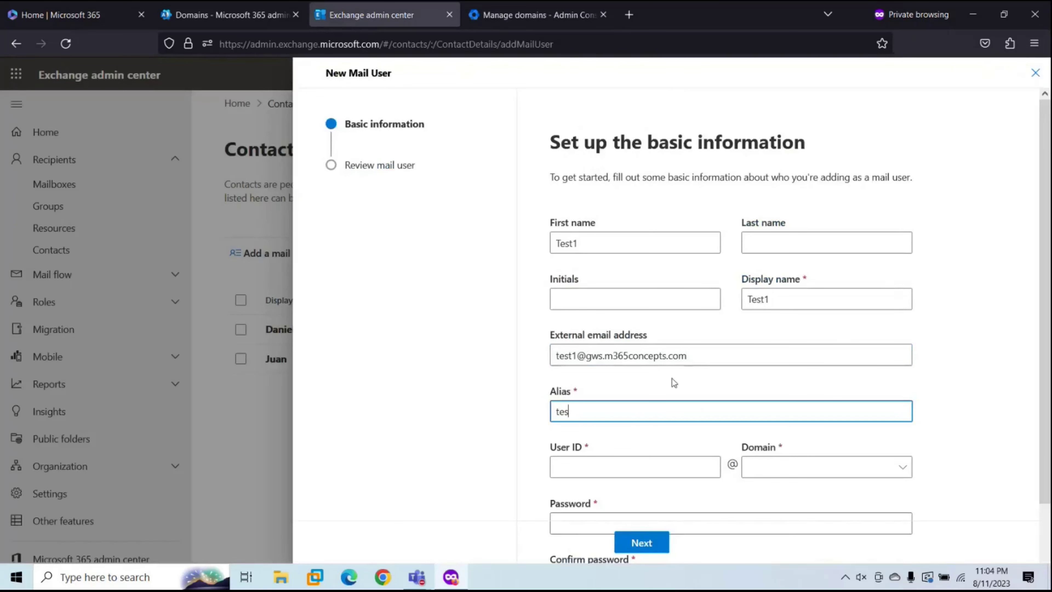
{"action": "left_click", "coordinate": [590, 471]}
{"action": "type", "text": "test1"}
{"action": "scroll", "coordinate": [710, 426], "scroll_direction": "down", "scroll_amount": 2}
{"action": "left_click", "coordinate": [802, 383]}
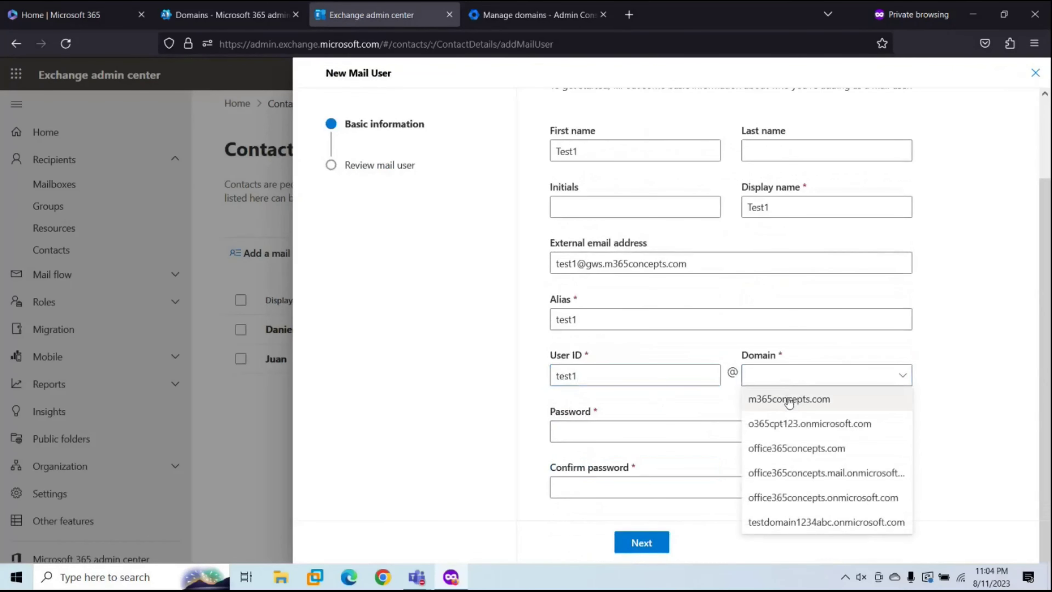
{"action": "left_click", "coordinate": [790, 400]}
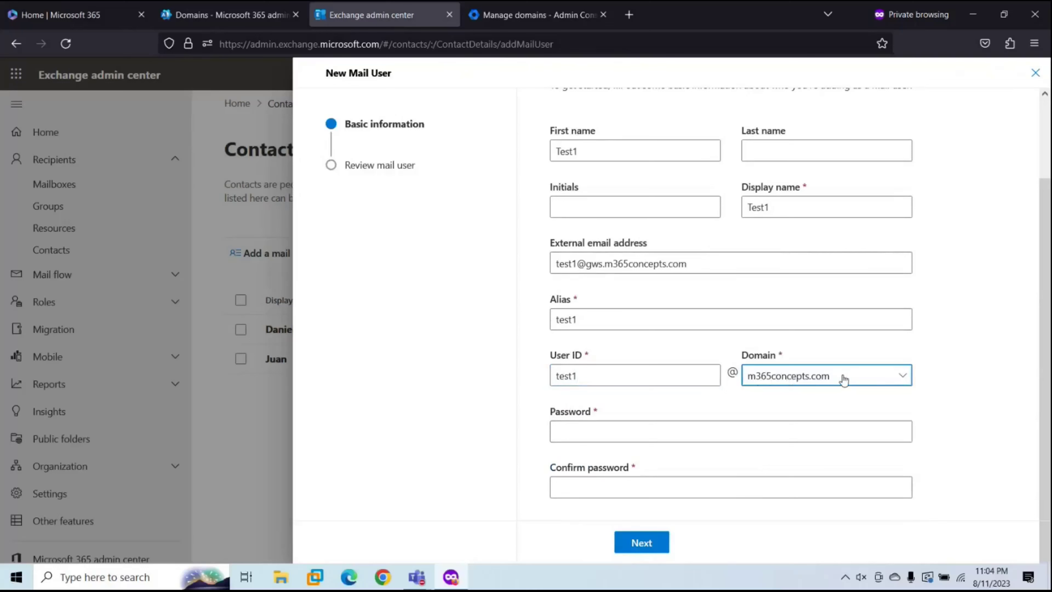
{"action": "left_click", "coordinate": [807, 382]}
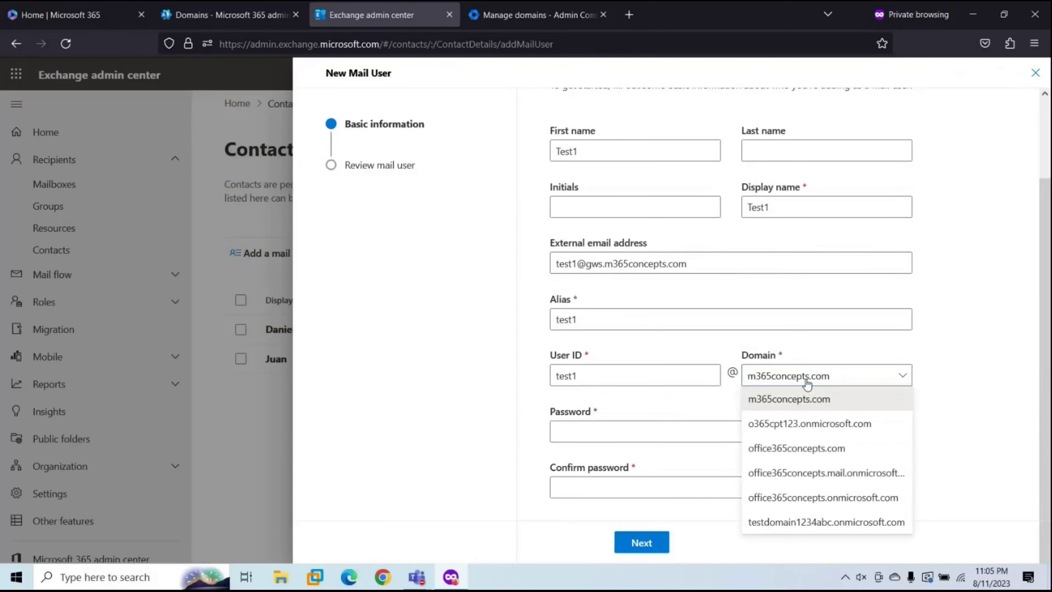
{"action": "left_click", "coordinate": [709, 355]}
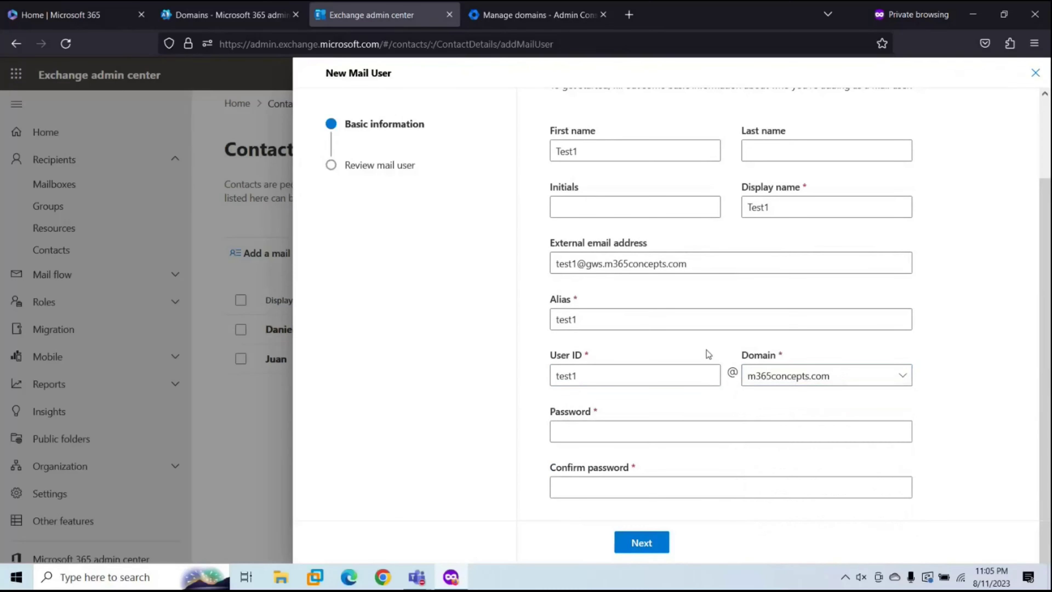
Step: Enter and confirm the mail user's password, then create the Test1 mail user
{"action": "left_click", "coordinate": [570, 429]}
{"action": "type", "text": "********"}
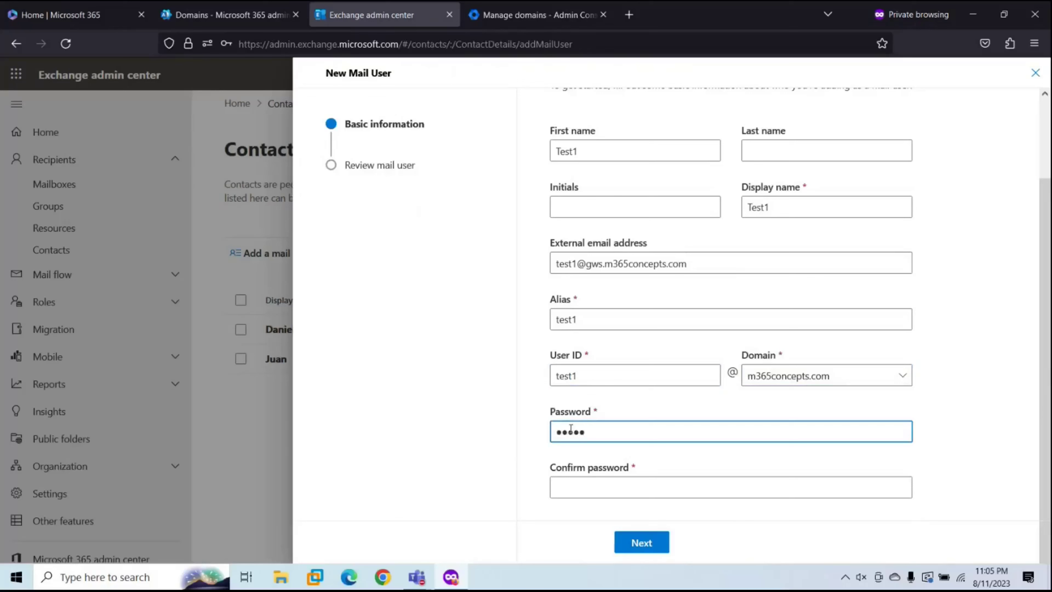
{"action": "type", "text": "**"}
{"action": "key", "text": "Tab"}
{"action": "type", "text": "*****"}
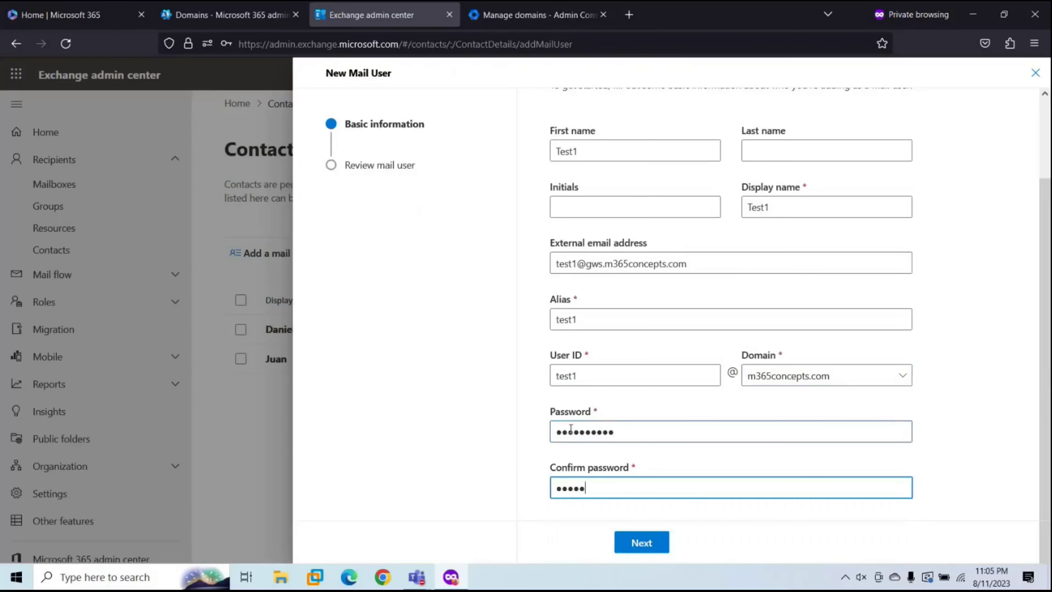
{"action": "type", "text": "*****"}
{"action": "left_click", "coordinate": [648, 543]}
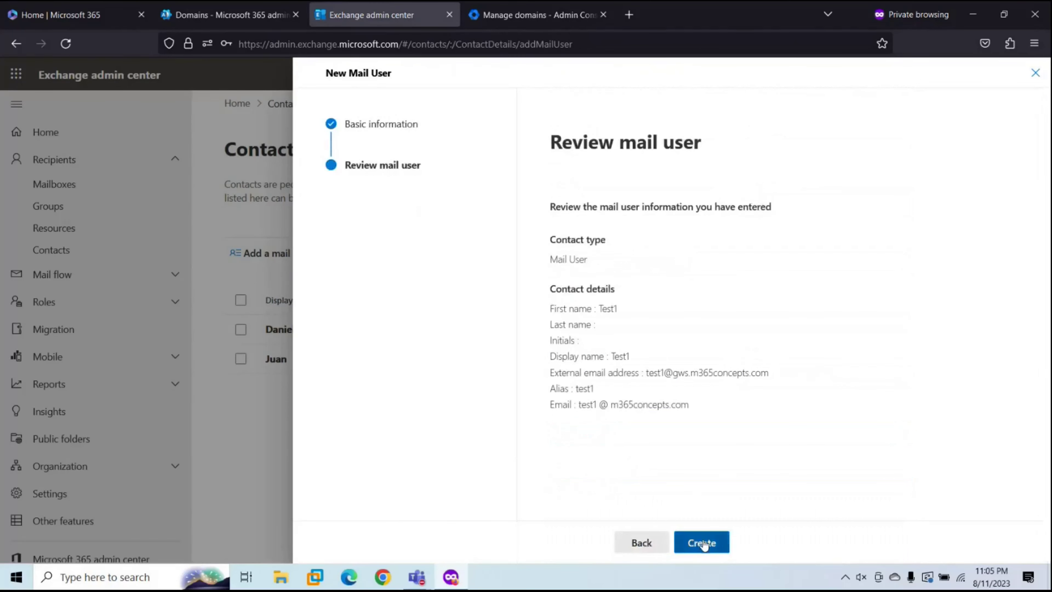
{"action": "left_click", "coordinate": [700, 543]}
{"action": "left_click", "coordinate": [640, 543]}
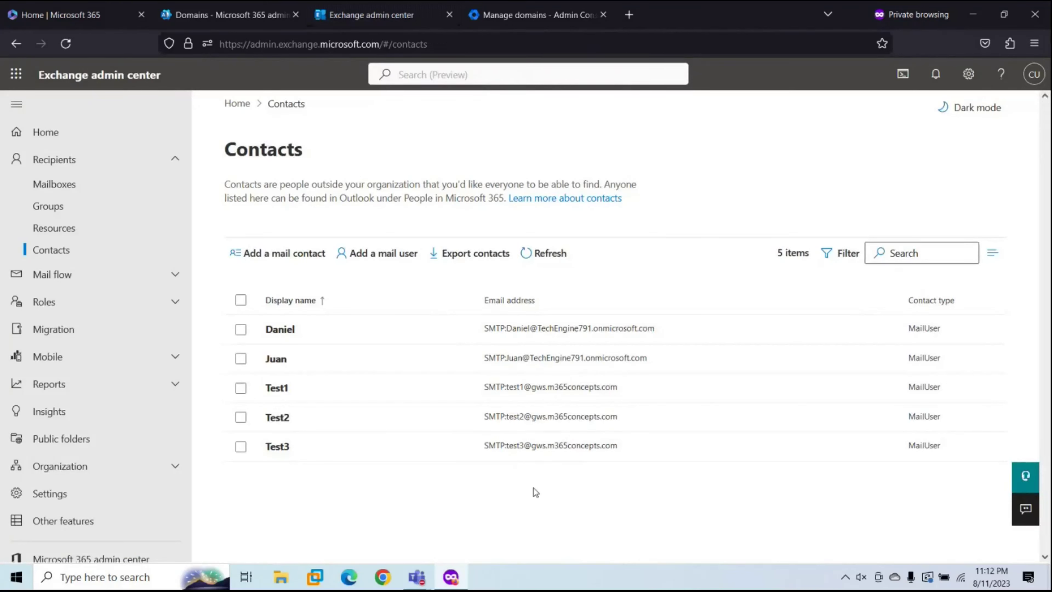
{"action": "left_click", "coordinate": [296, 455]}
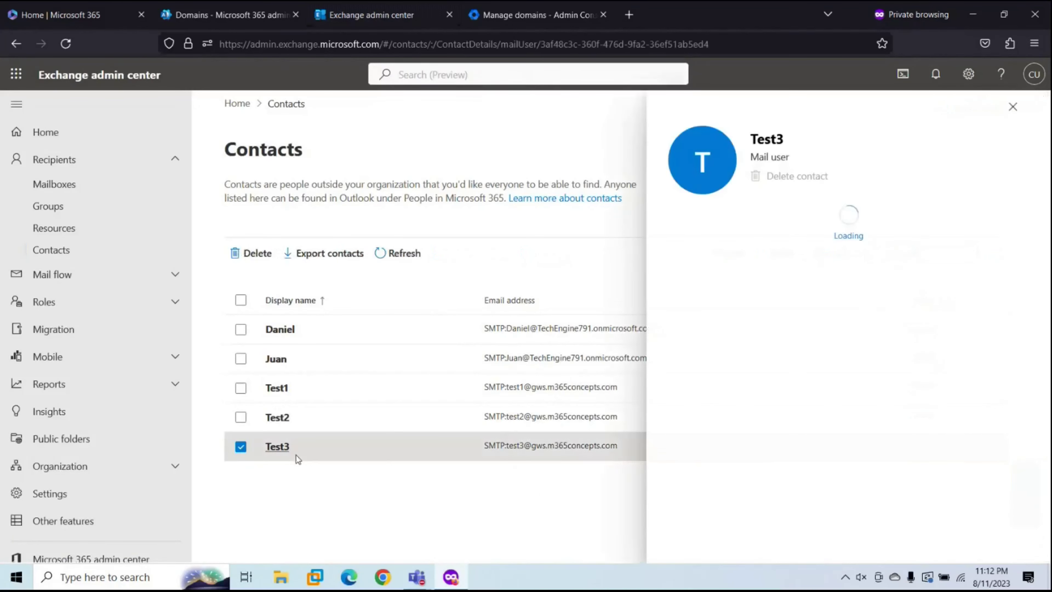
{"action": "left_click", "coordinate": [847, 234]}
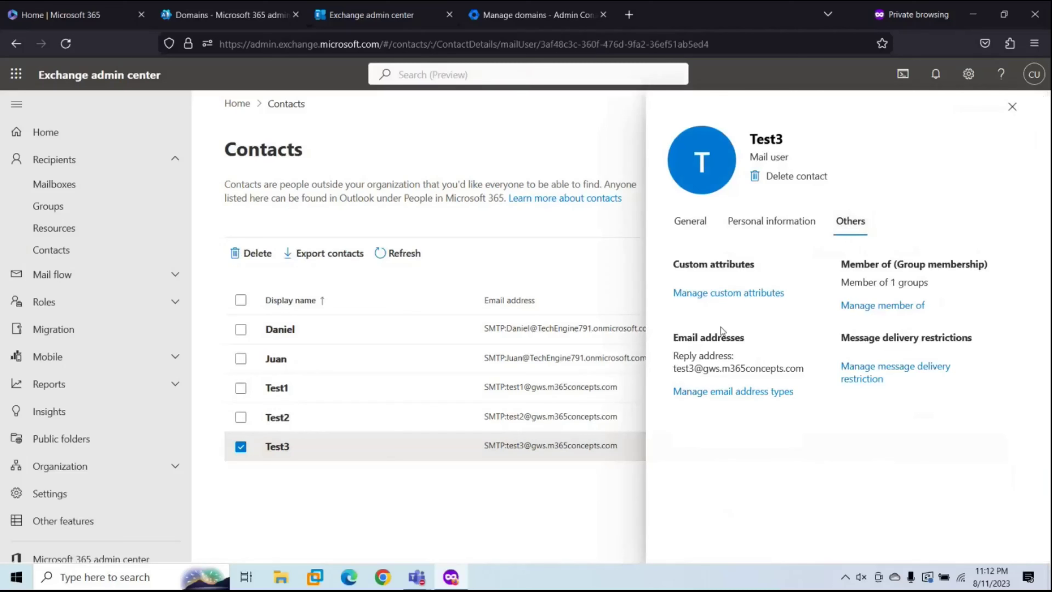
{"action": "left_click", "coordinate": [726, 398]}
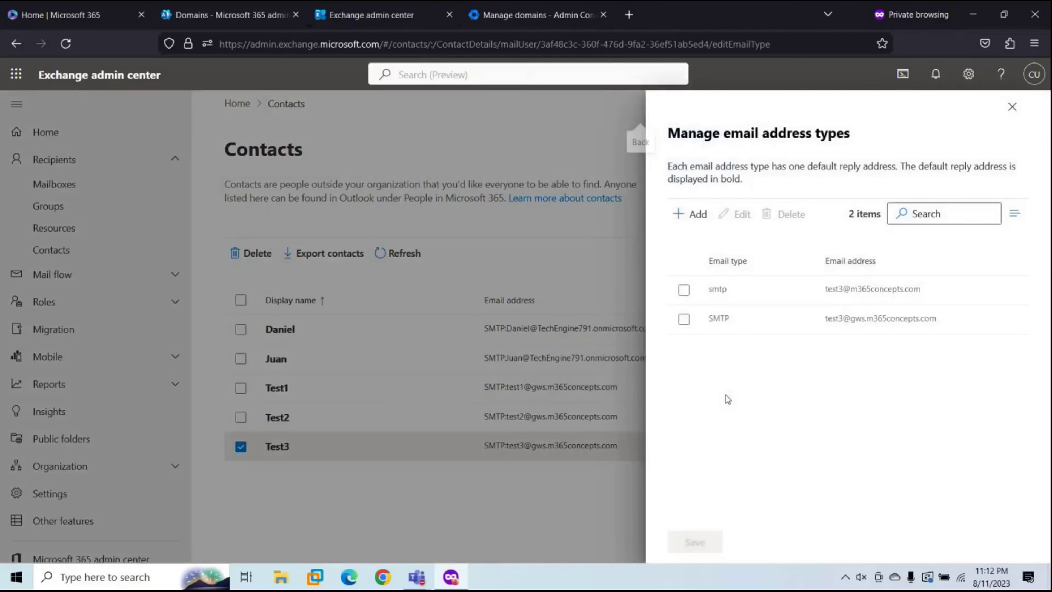
{"action": "left_click", "coordinate": [695, 213]}
{"action": "left_click", "coordinate": [727, 277]}
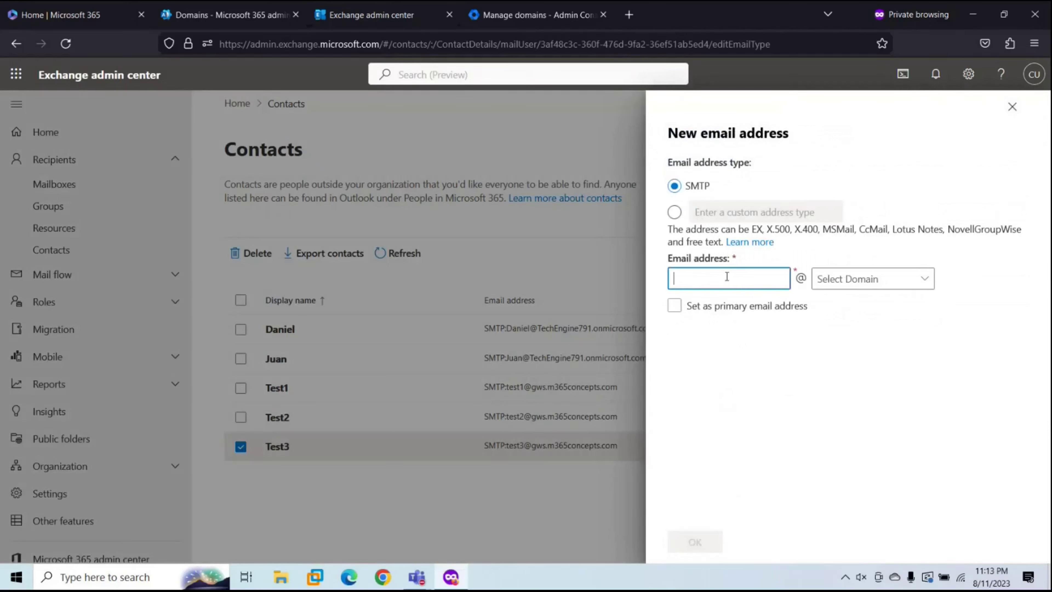
{"action": "type", "text": "test3"}
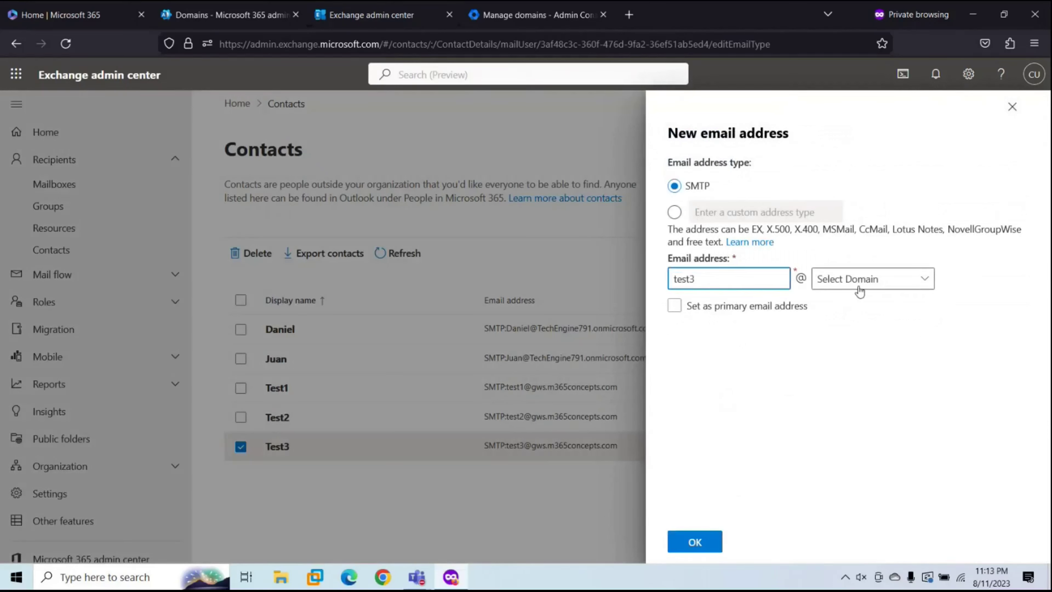
{"action": "left_click", "coordinate": [859, 287]}
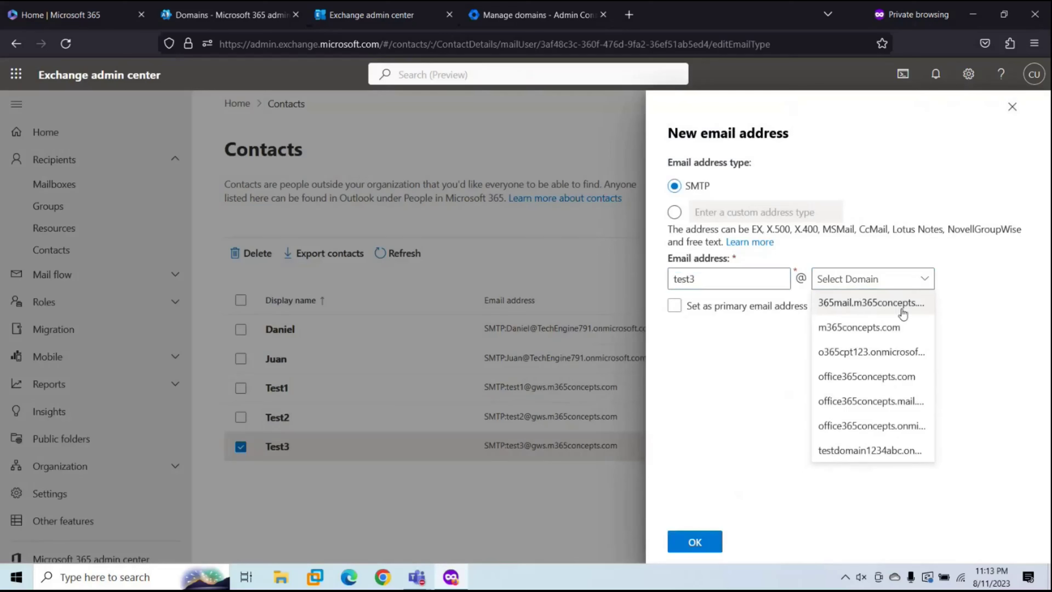
{"action": "left_click", "coordinate": [856, 303]}
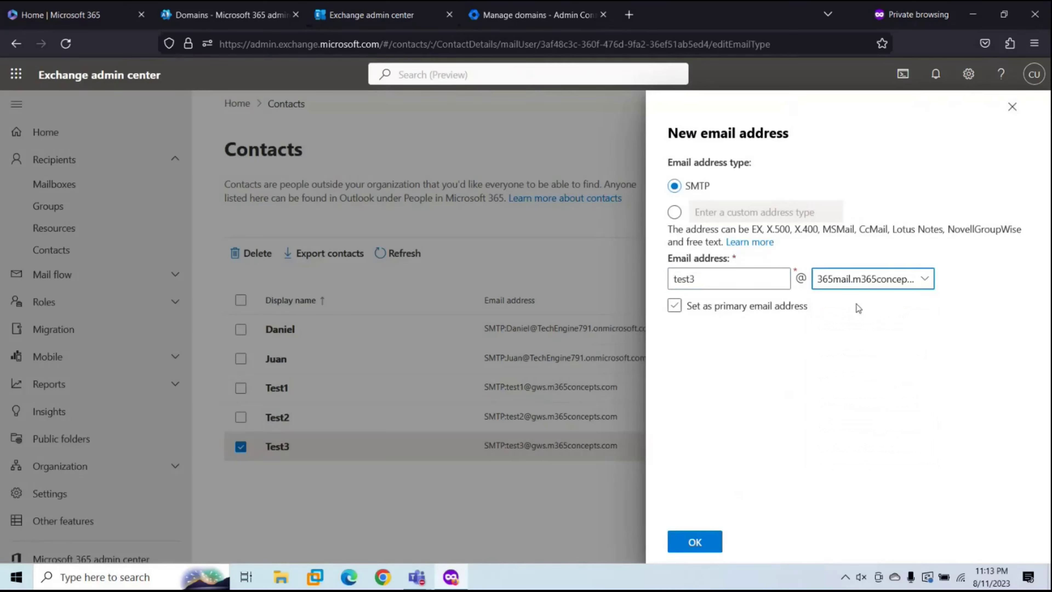
{"action": "left_click", "coordinate": [697, 553]}
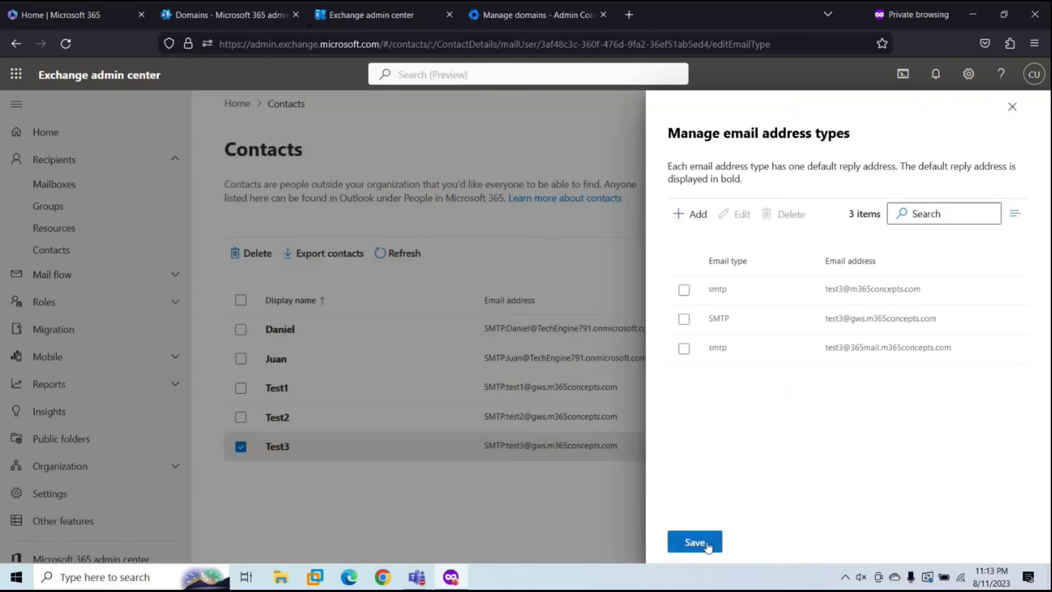
{"action": "left_click", "coordinate": [707, 541]}
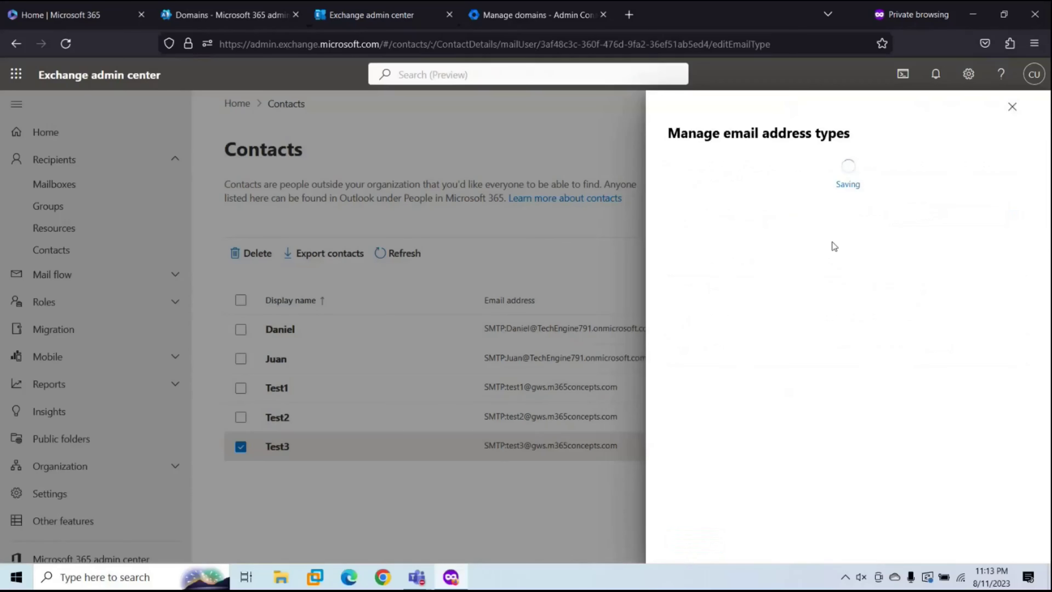
{"action": "left_click", "coordinate": [1012, 107]}
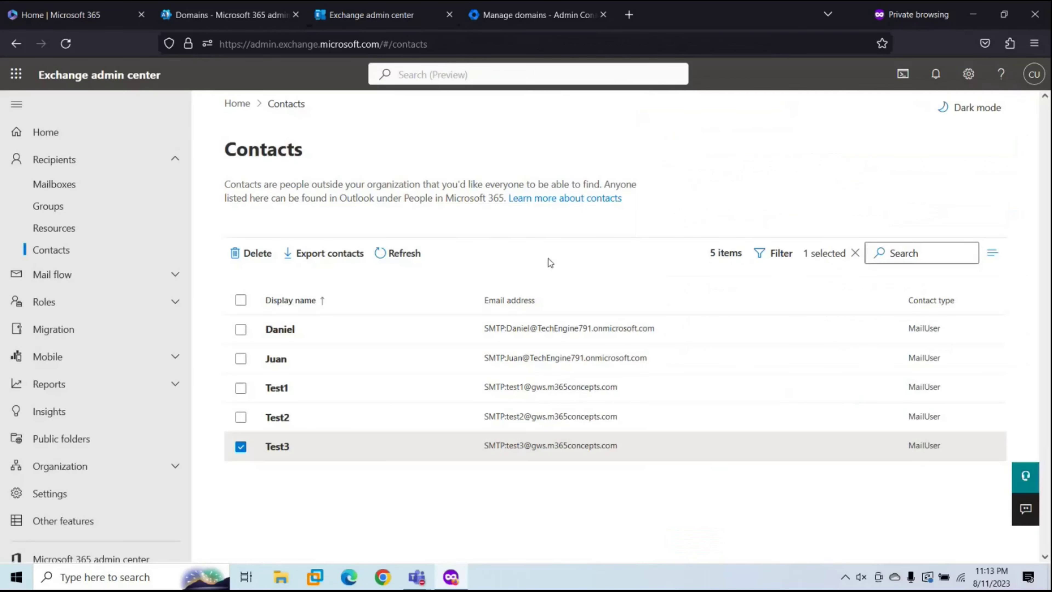
Step: Open email address management for Test2
{"action": "left_click", "coordinate": [271, 418]}
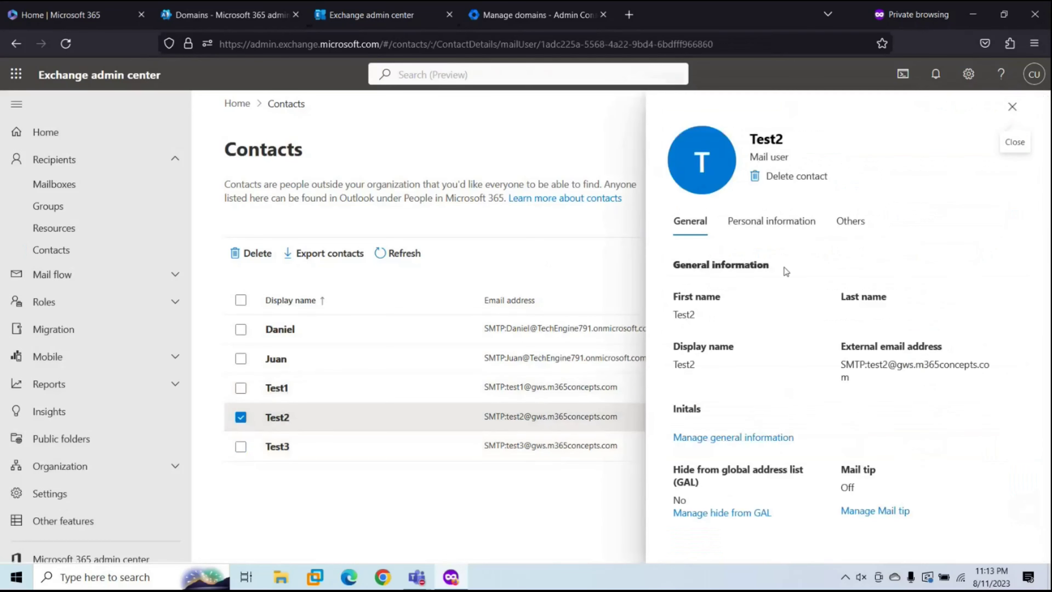
{"action": "left_click", "coordinate": [851, 221]}
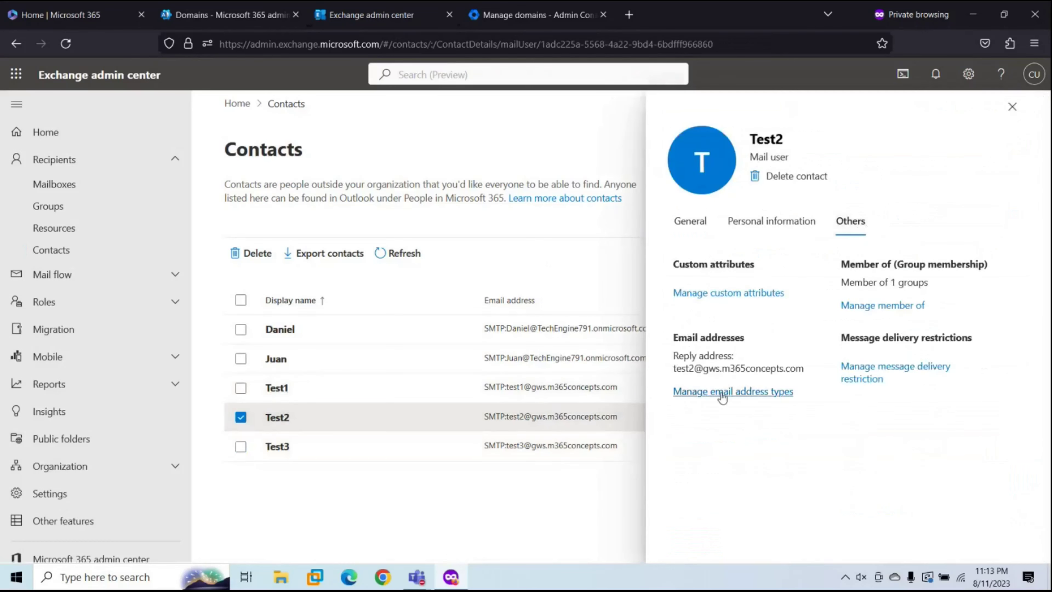
{"action": "left_click", "coordinate": [722, 393]}
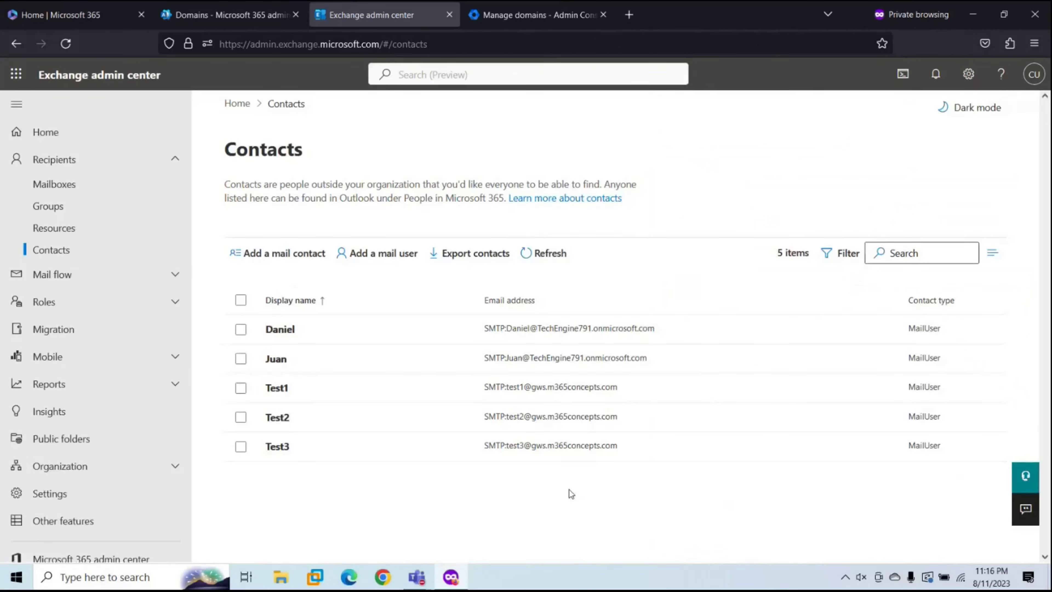
Step: Go to console.cloud.google.com/cloud-resource-manager in a new private tab
{"action": "key", "text": "ctrl+t"}
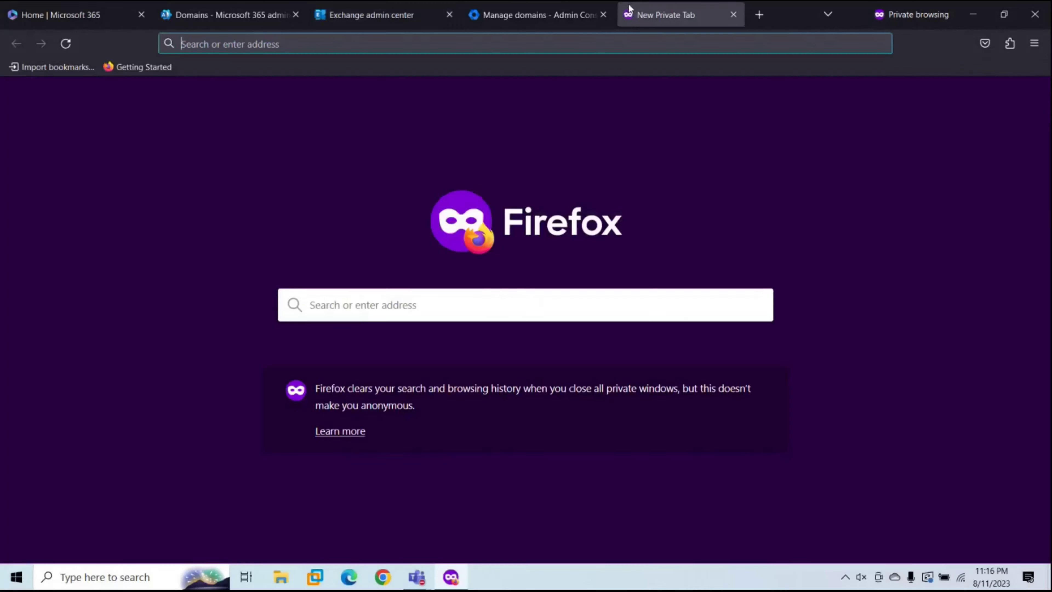
{"action": "type", "text": "con"}
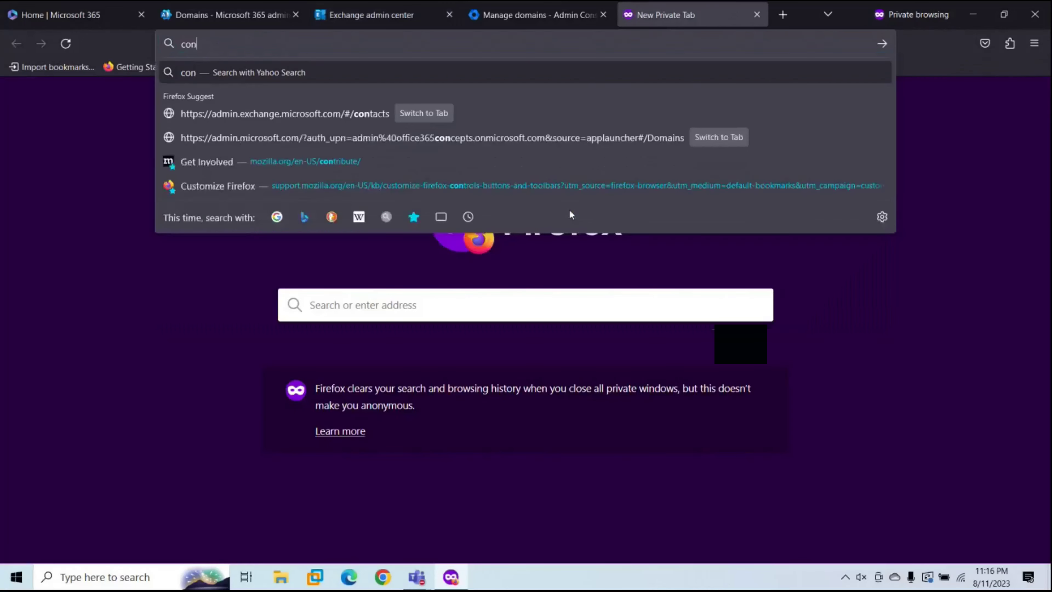
{"action": "type", "text": "sole."}
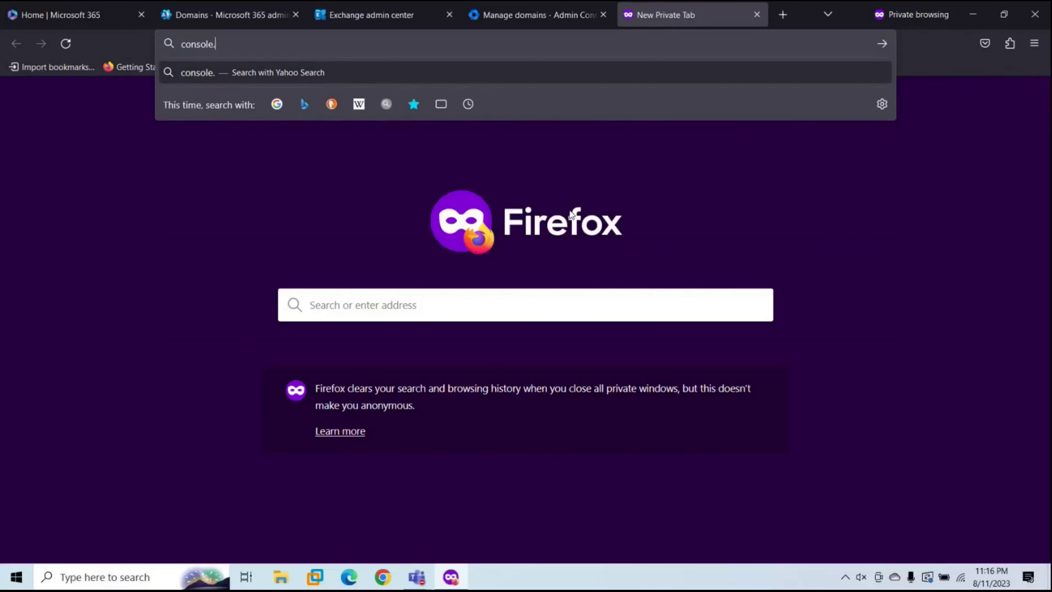
{"action": "type", "text": "cloud."}
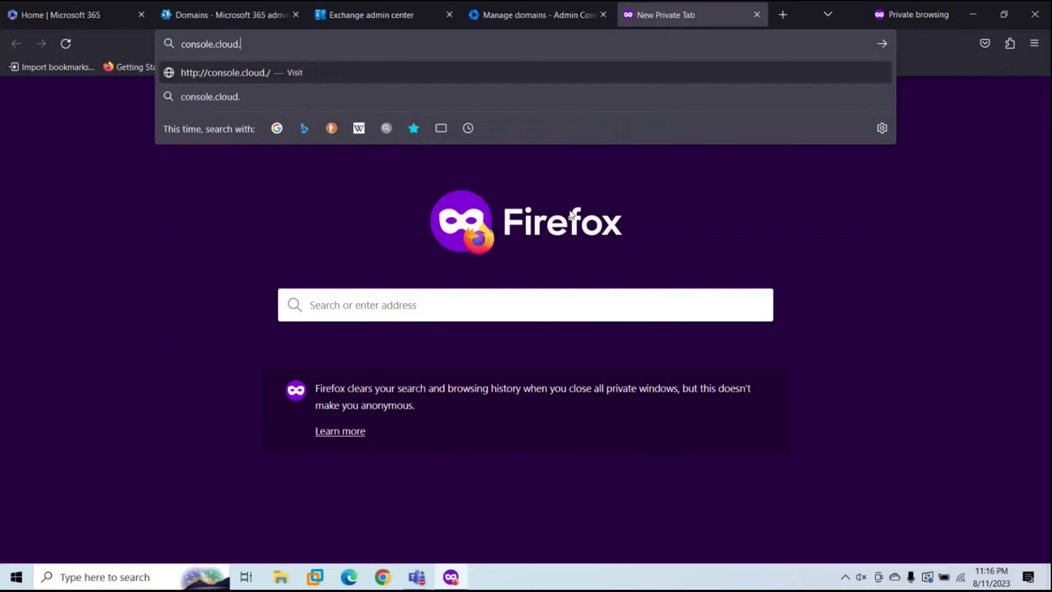
{"action": "type", "text": "google.com"}
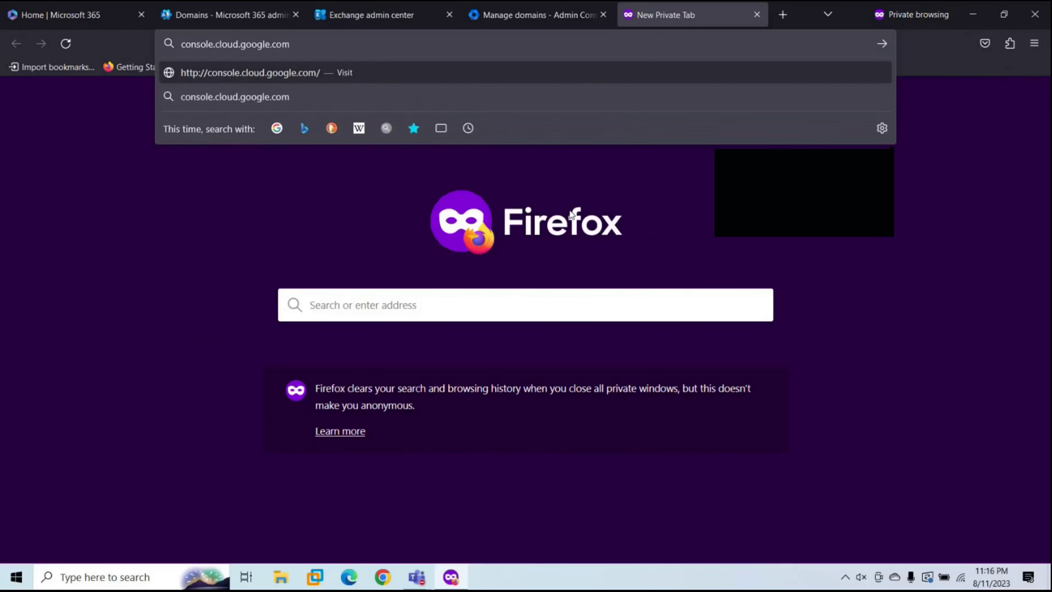
{"action": "type", "text": "/c"}
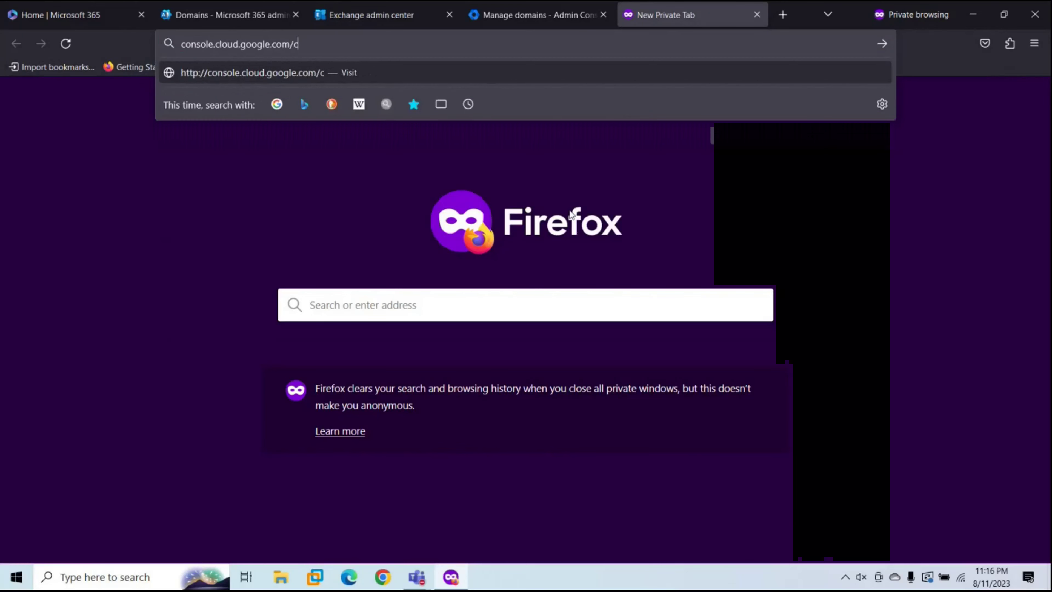
{"action": "type", "text": "loud-resou"}
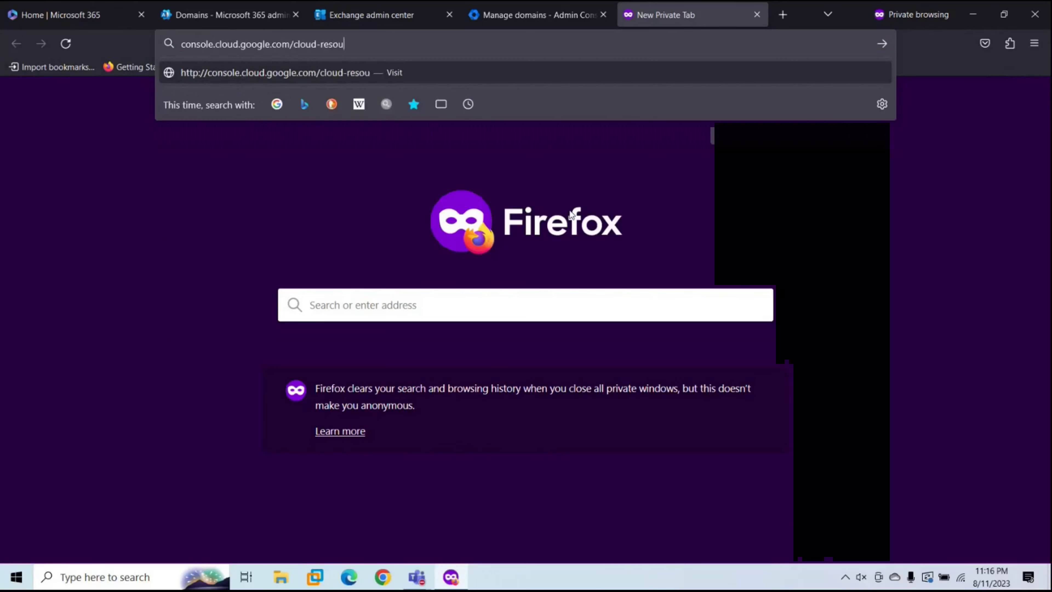
{"action": "type", "text": "rce-manager"}
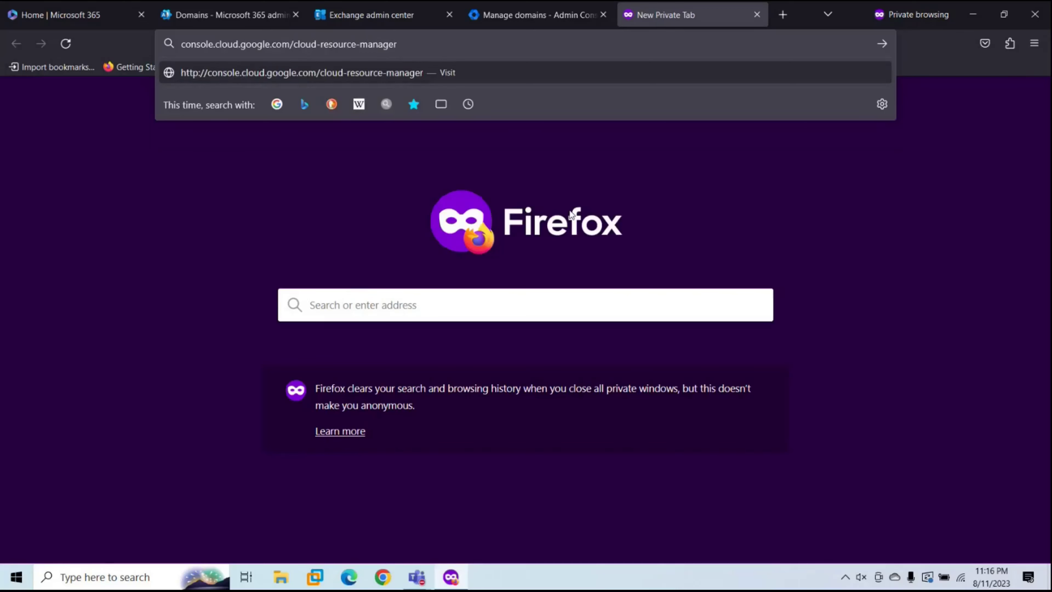
{"action": "key", "text": "Return"}
Step: Sign in, create a project under m365concepts.com, and select that organisation's permissions
{"action": "type", "text": "•••"}
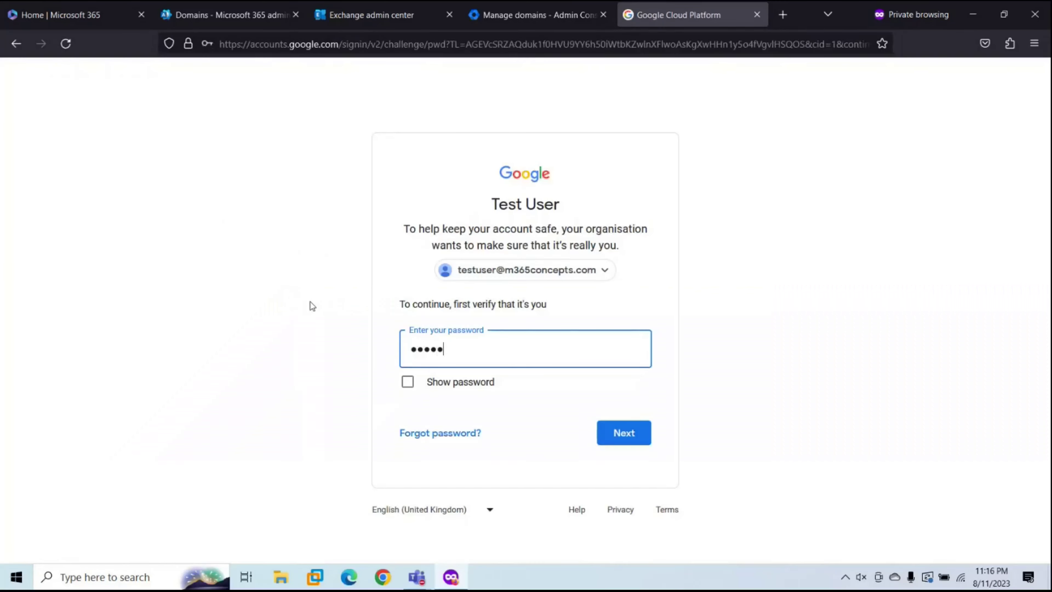
{"action": "type", "text": "•••••"}
{"action": "key", "text": "Return"}
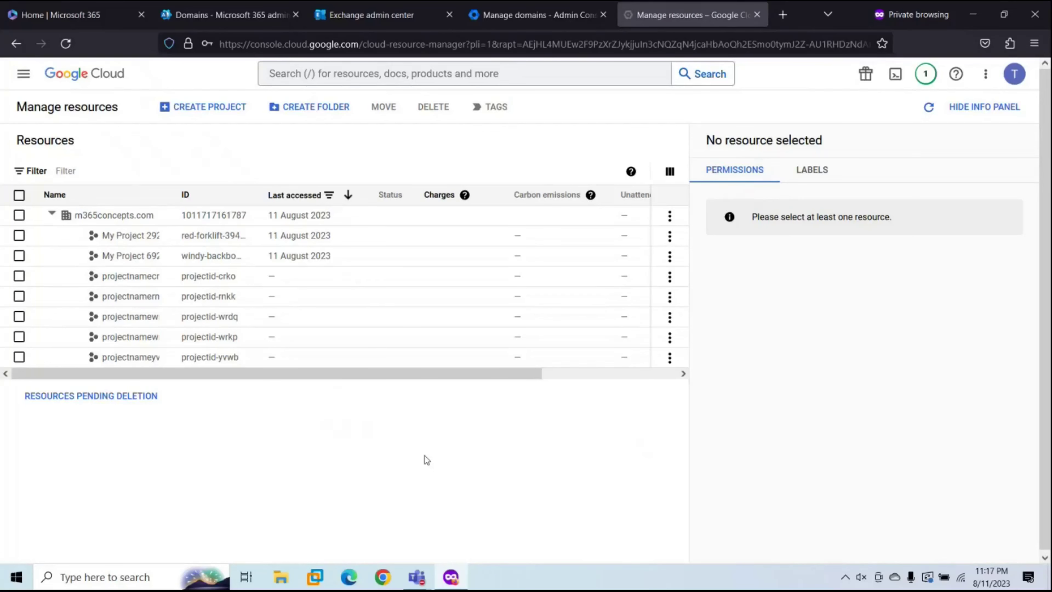
{"action": "left_click", "coordinate": [207, 106]}
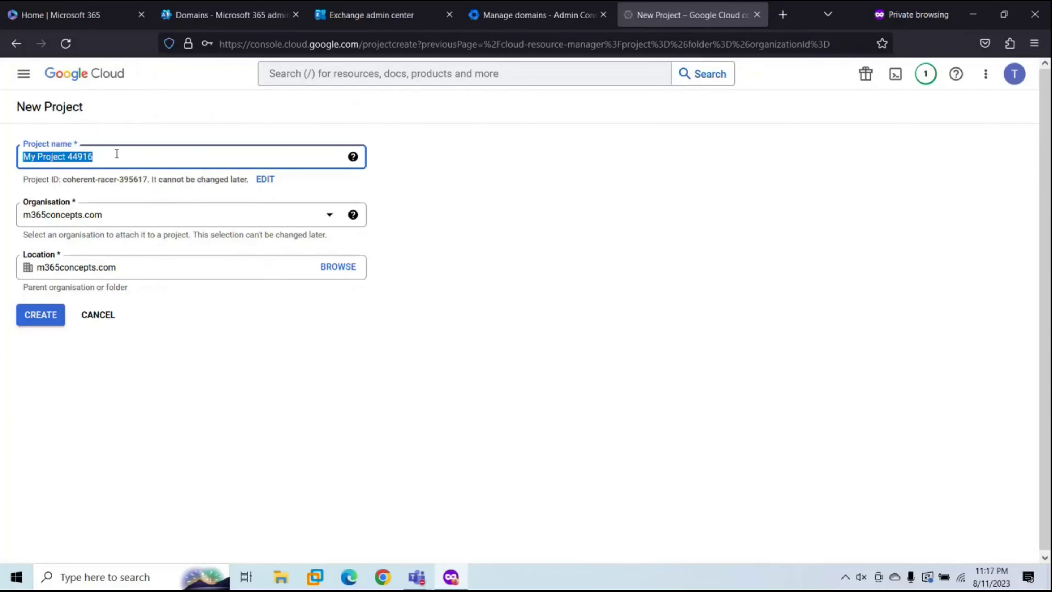
{"action": "left_click", "coordinate": [95, 214]}
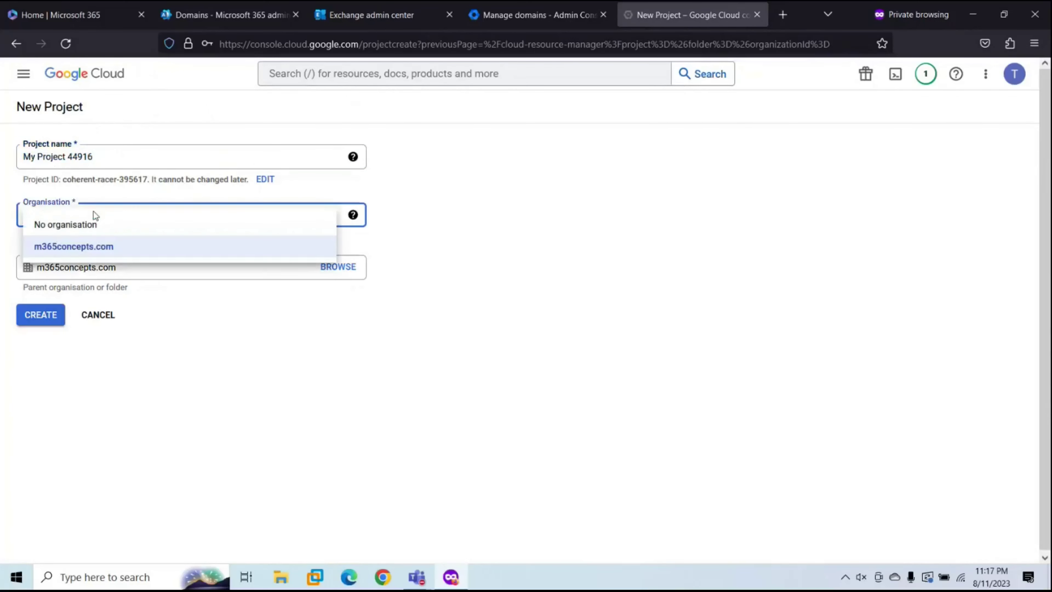
{"action": "left_click", "coordinate": [389, 248]}
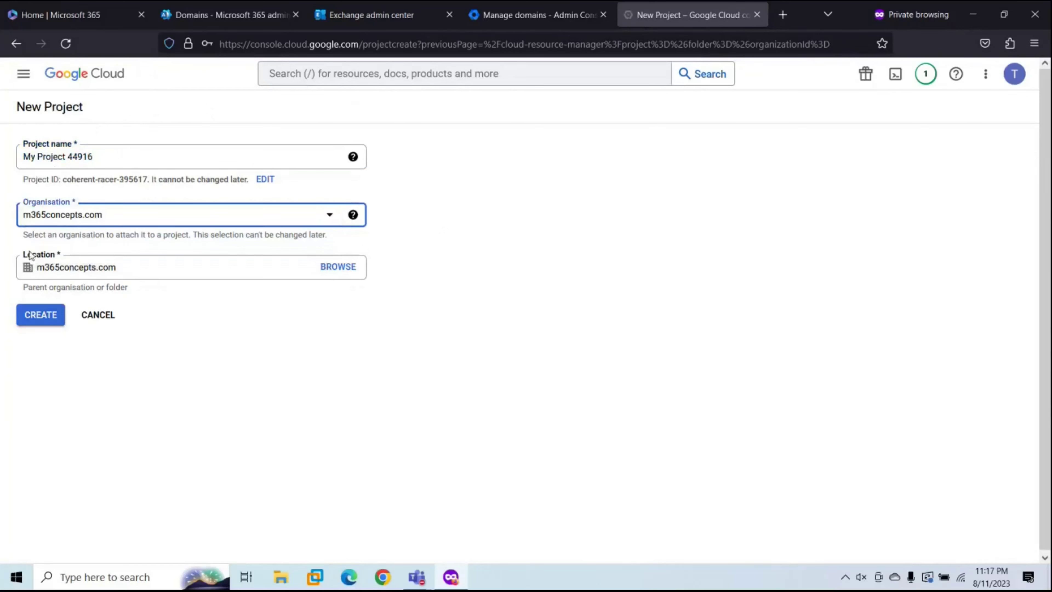
{"action": "left_click", "coordinate": [43, 315]}
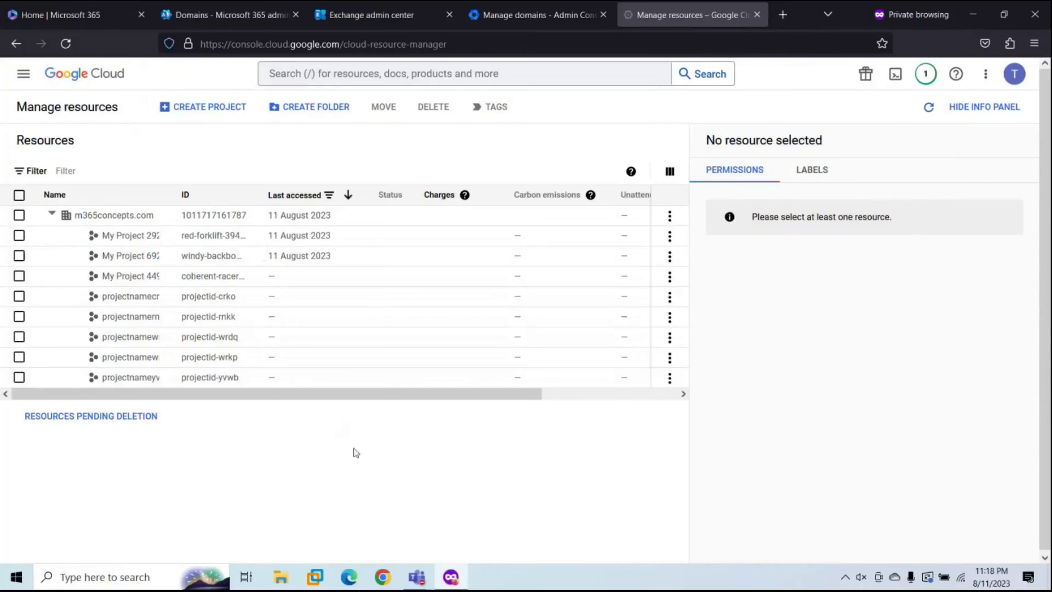
{"action": "left_click", "coordinate": [18, 216]}
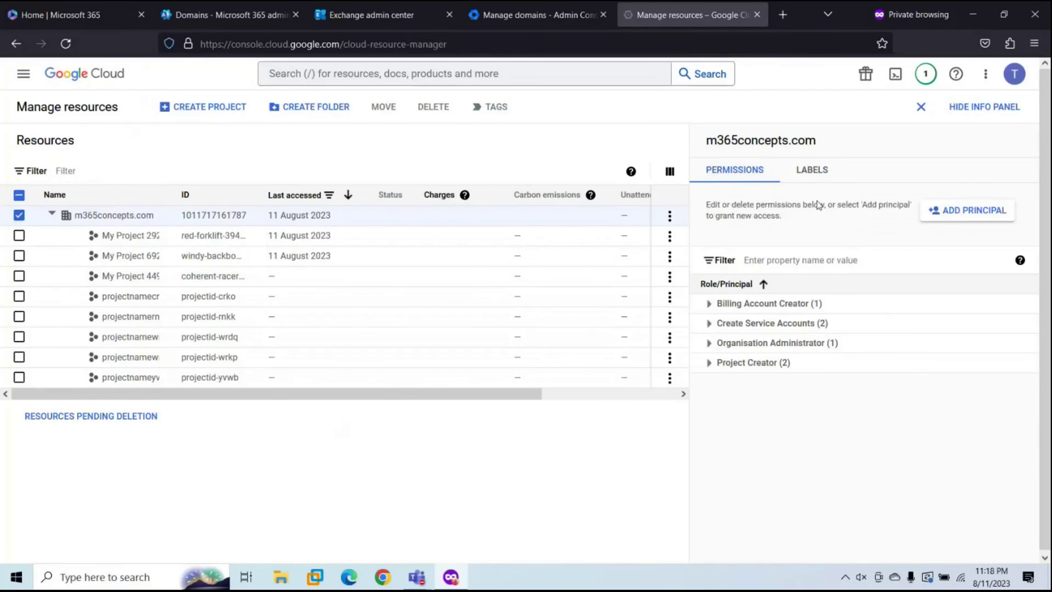
Step: Add the test user as a principal on m365concepts.com with the Project Creator role
{"action": "left_click", "coordinate": [965, 211]}
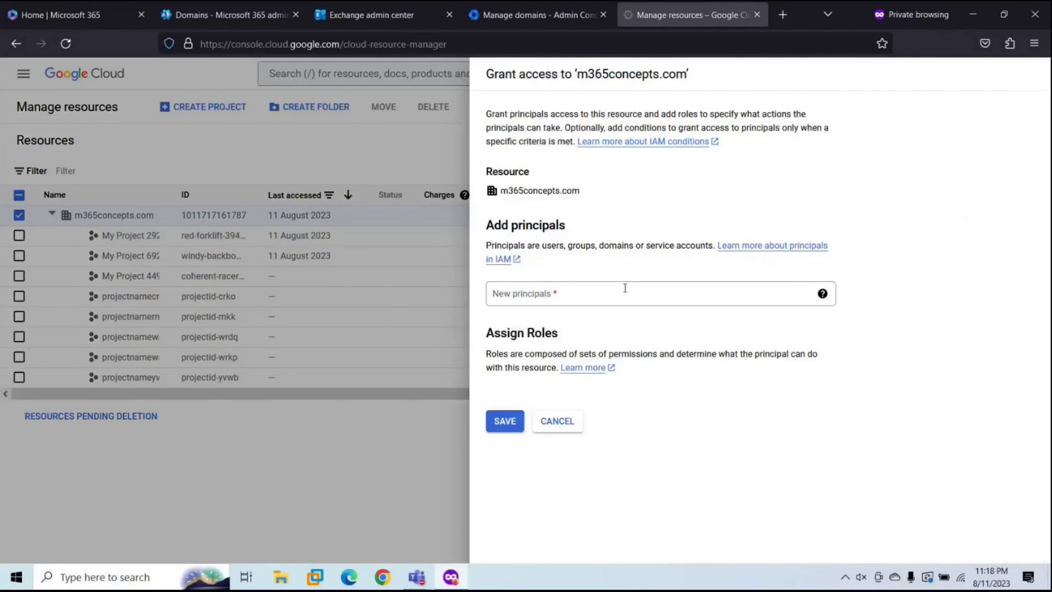
{"action": "left_click", "coordinate": [581, 294]}
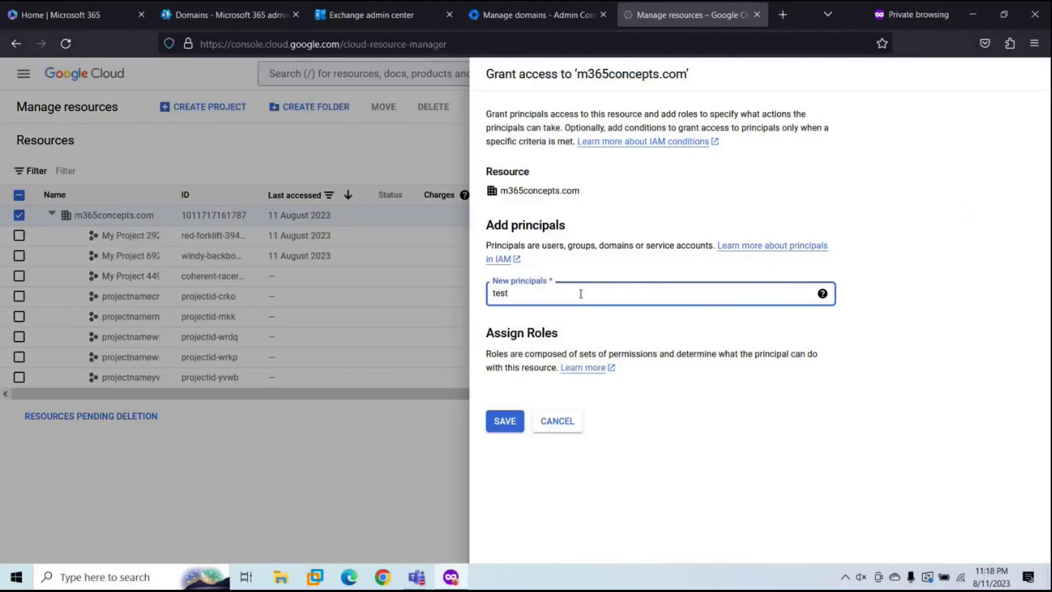
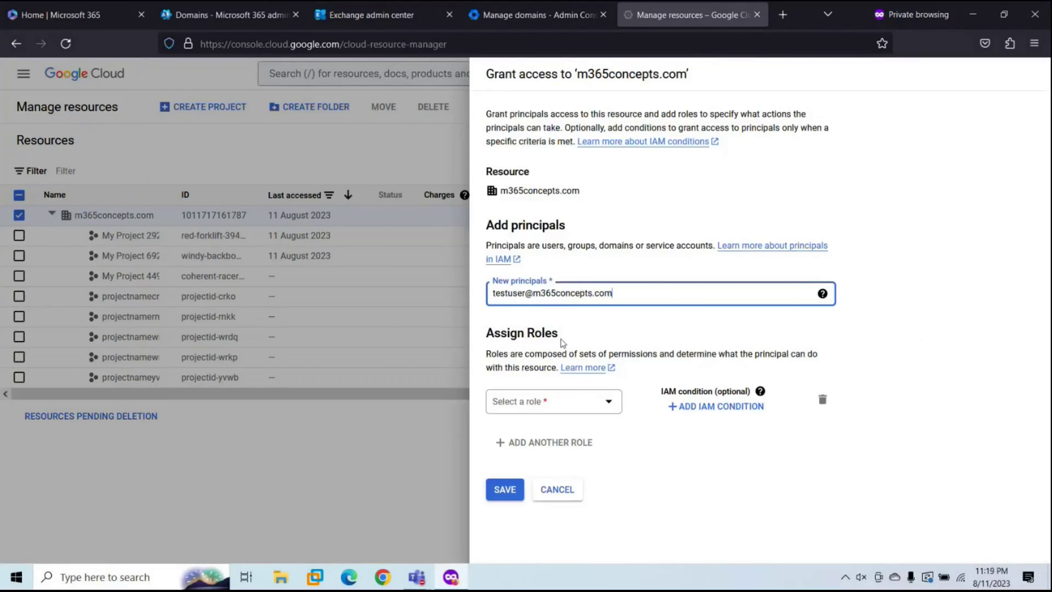
{"action": "left_click", "coordinate": [548, 403]}
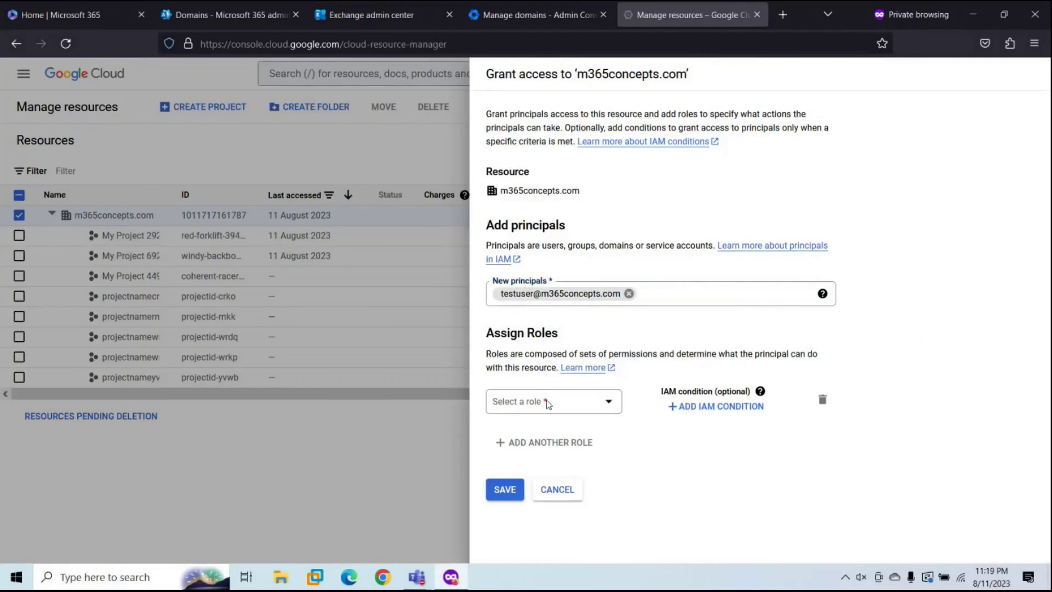
{"action": "type", "text": "project creat"}
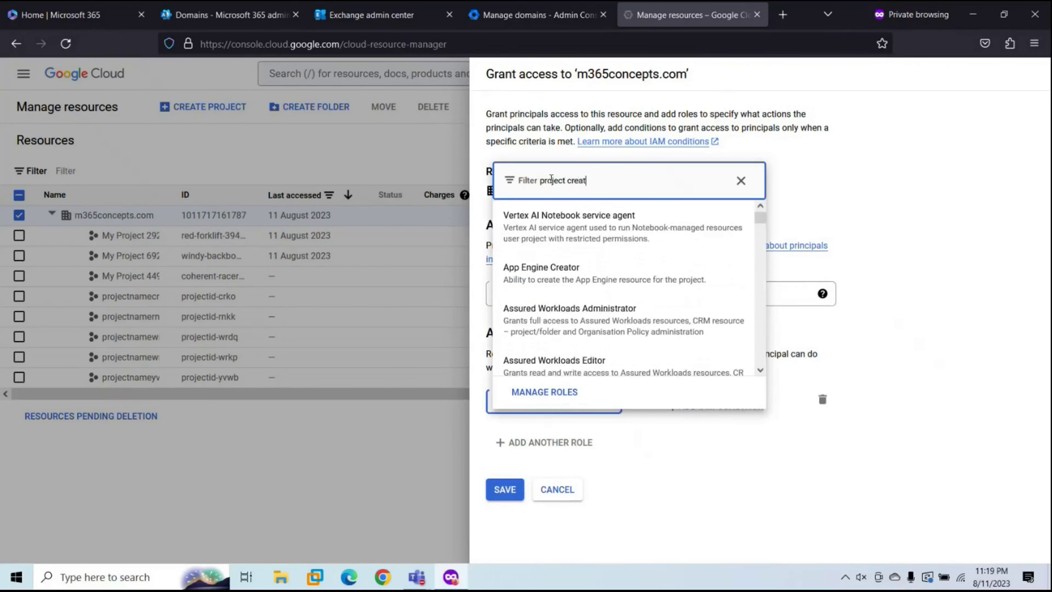
{"action": "type", "text": "or"}
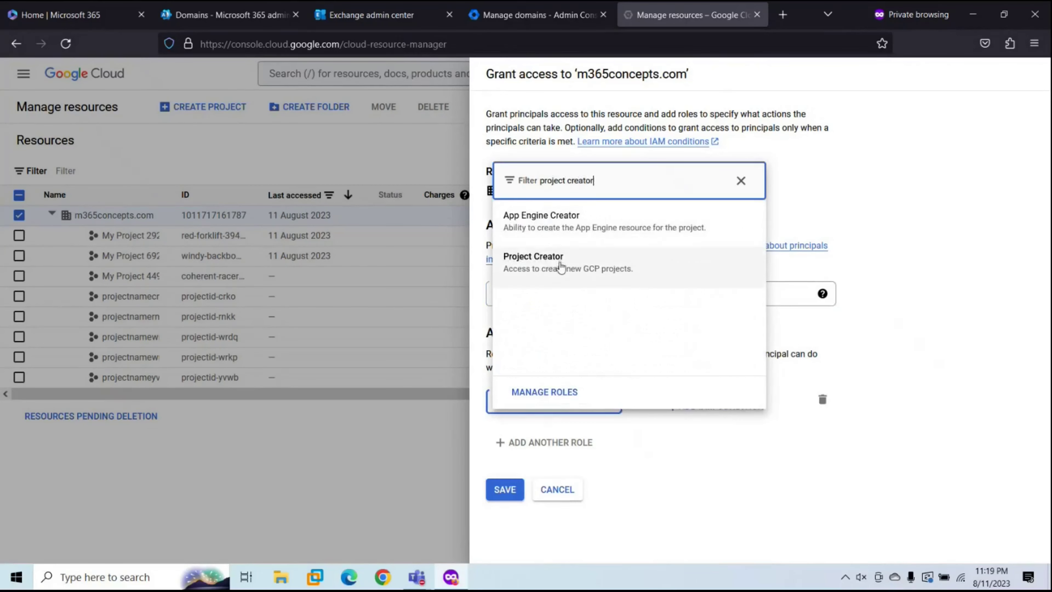
{"action": "left_click", "coordinate": [561, 268]}
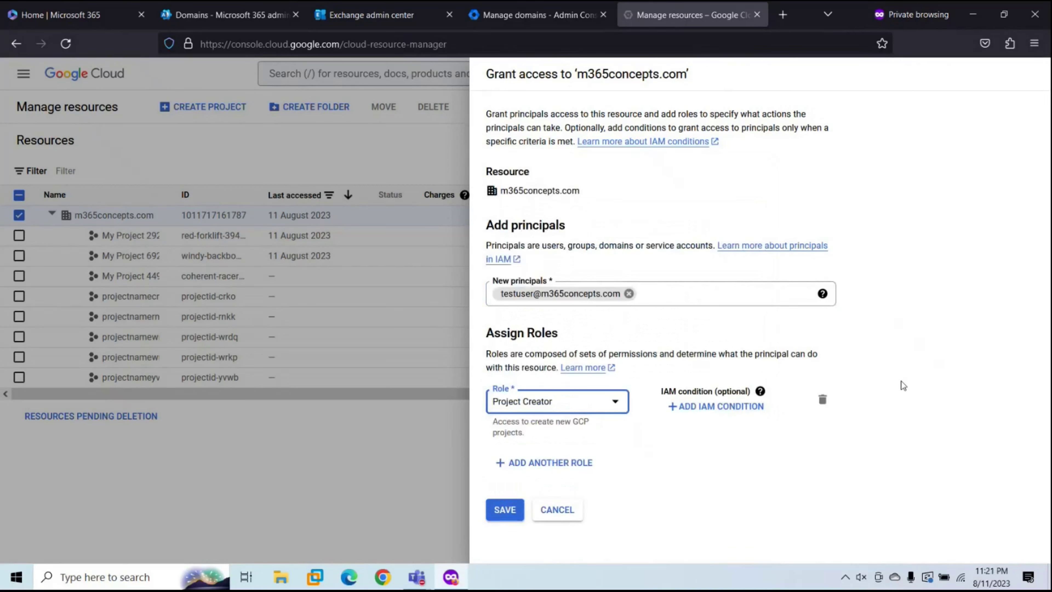
Step: Add Create Service Accounts as a second role for the test user and save the grants
{"action": "left_click", "coordinate": [549, 464]}
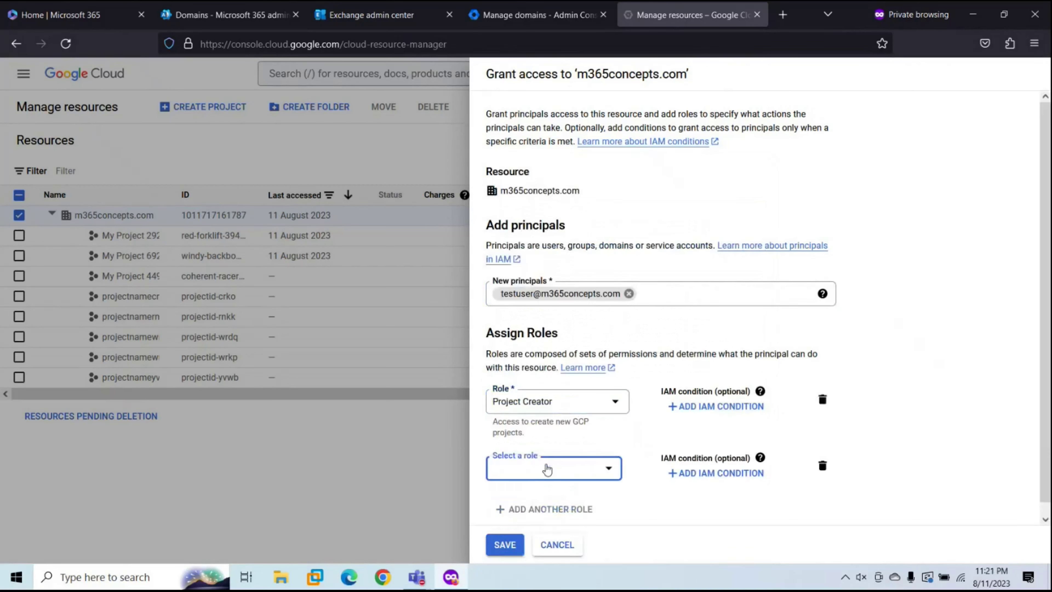
{"action": "left_click", "coordinate": [538, 469]}
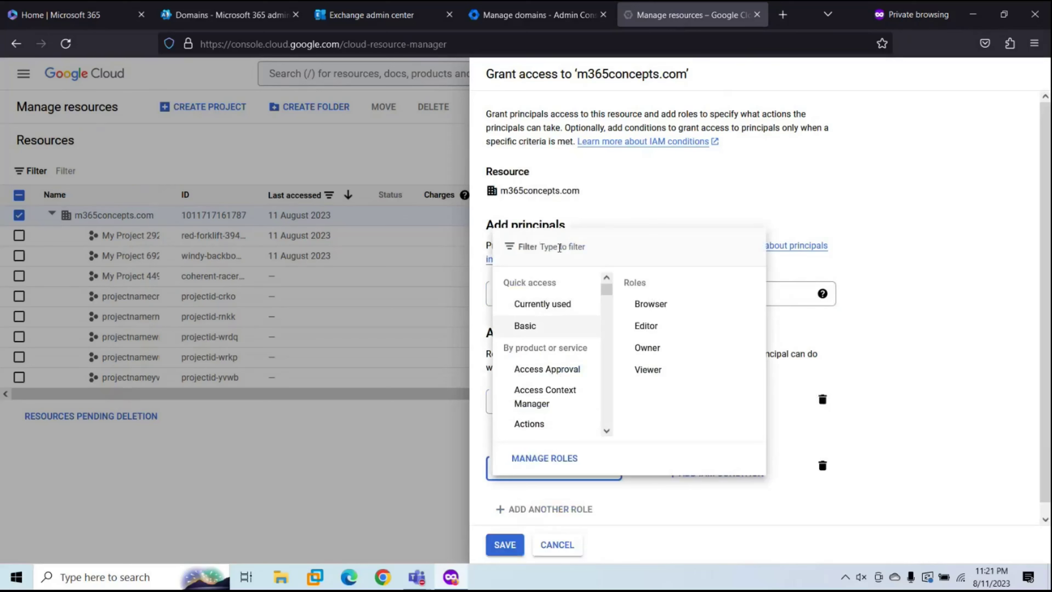
{"action": "type", "text": "create se"}
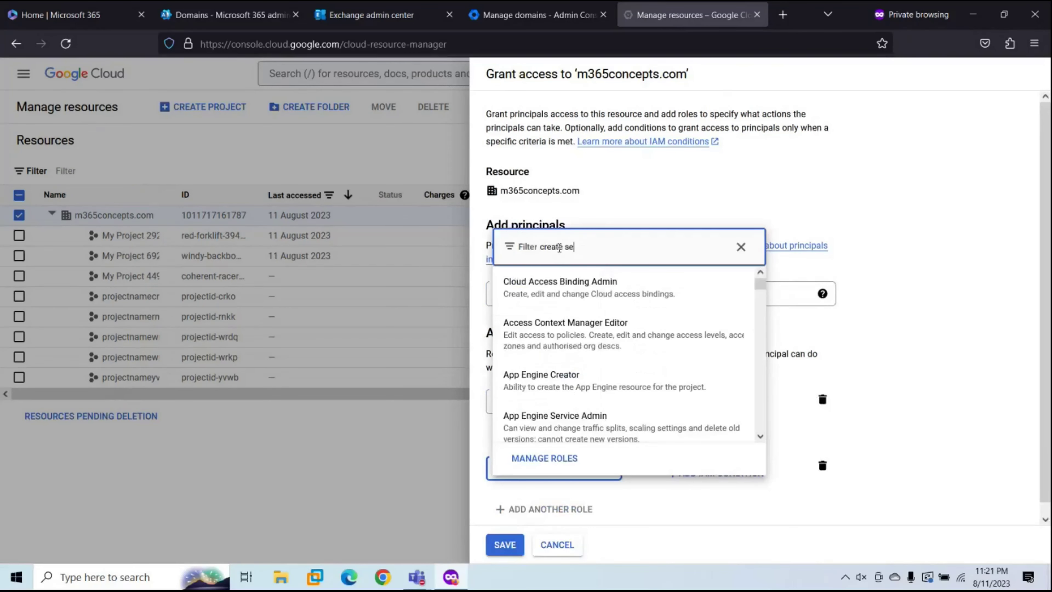
{"action": "type", "text": "rvice accounts"}
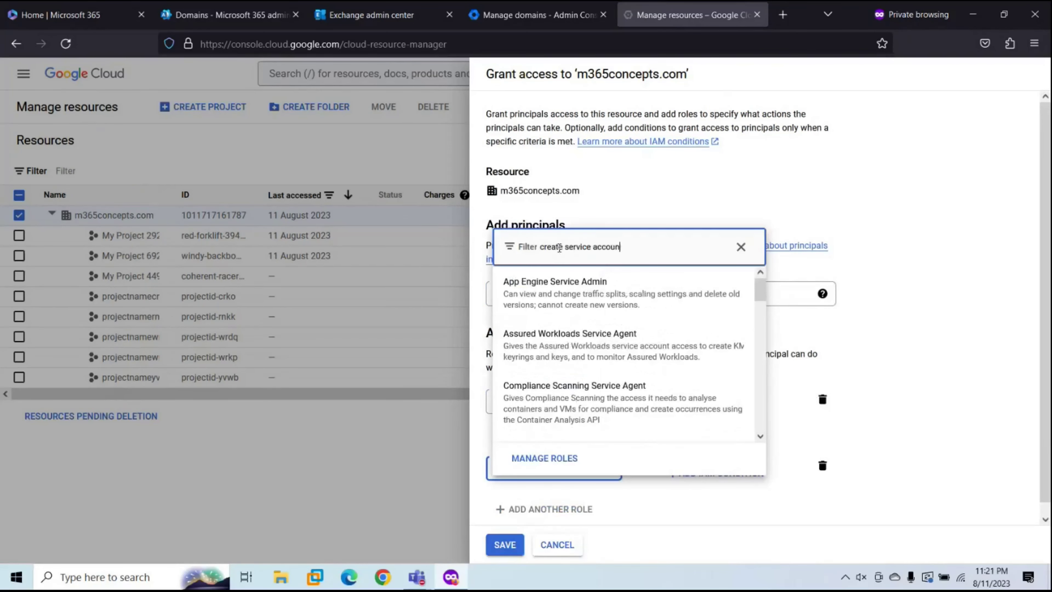
{"action": "left_click", "coordinate": [541, 329]}
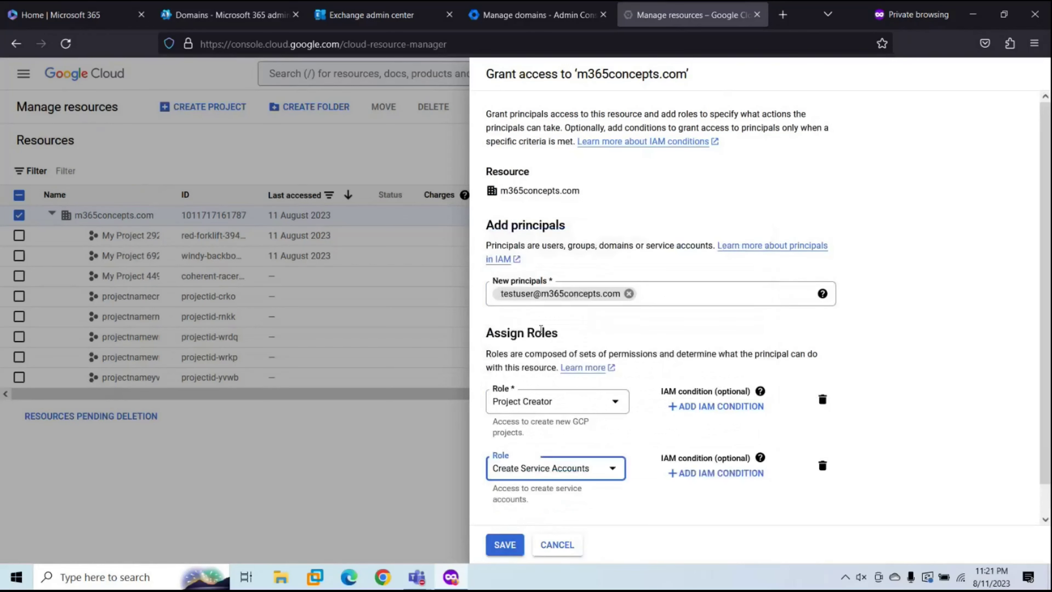
{"action": "left_click", "coordinate": [508, 559]}
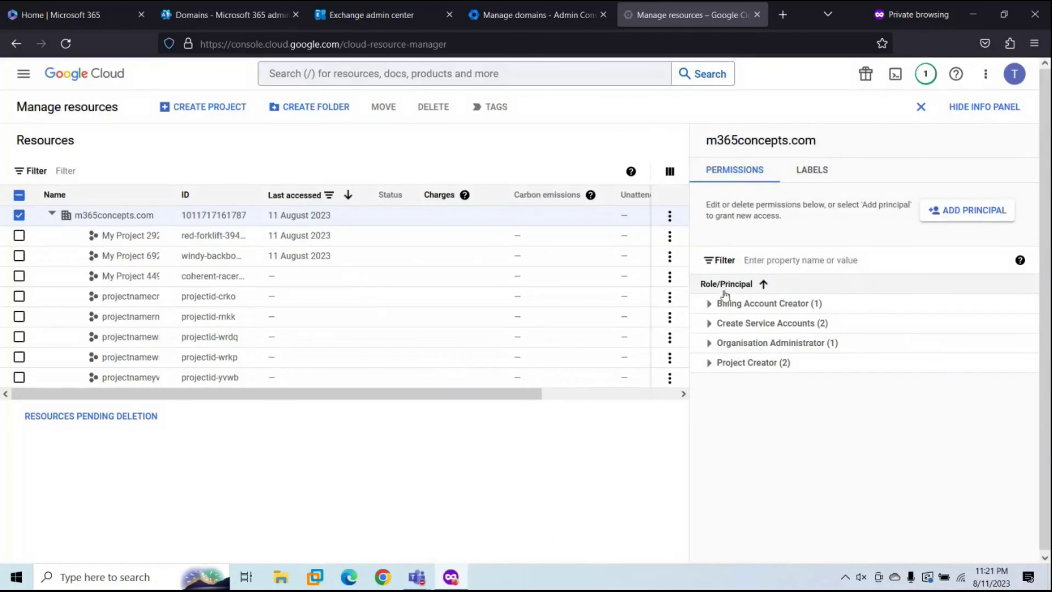
Step: Expand the Create Service Accounts and Project Creator roles and check the test user's address under each
{"action": "left_click", "coordinate": [709, 323]}
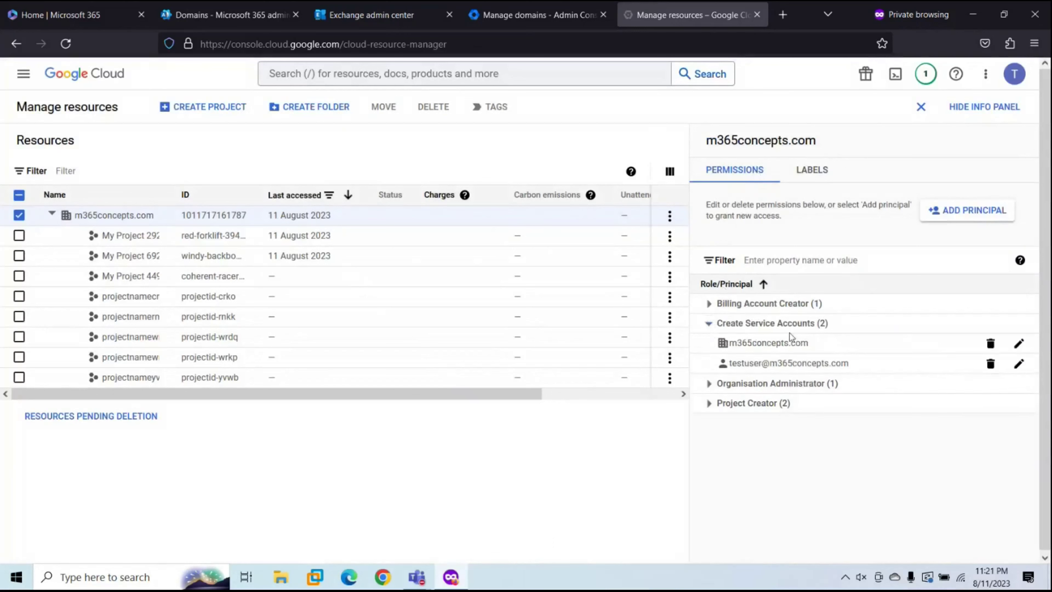
{"action": "left_click_drag", "start_coordinate": [738, 365], "coordinate": [849, 365]}
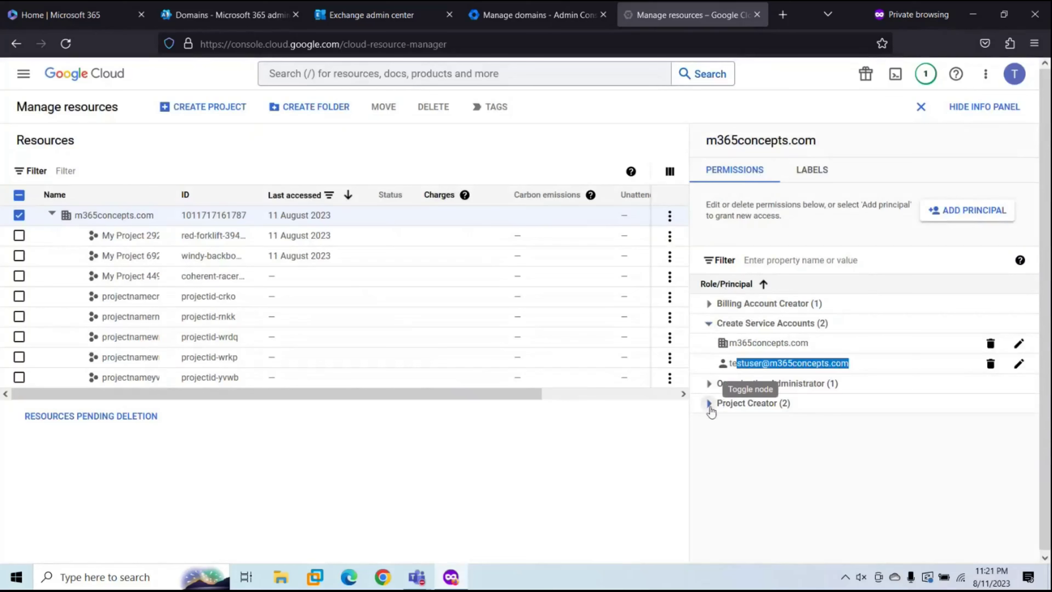
{"action": "left_click", "coordinate": [710, 406]}
{"action": "left_click", "coordinate": [732, 443]}
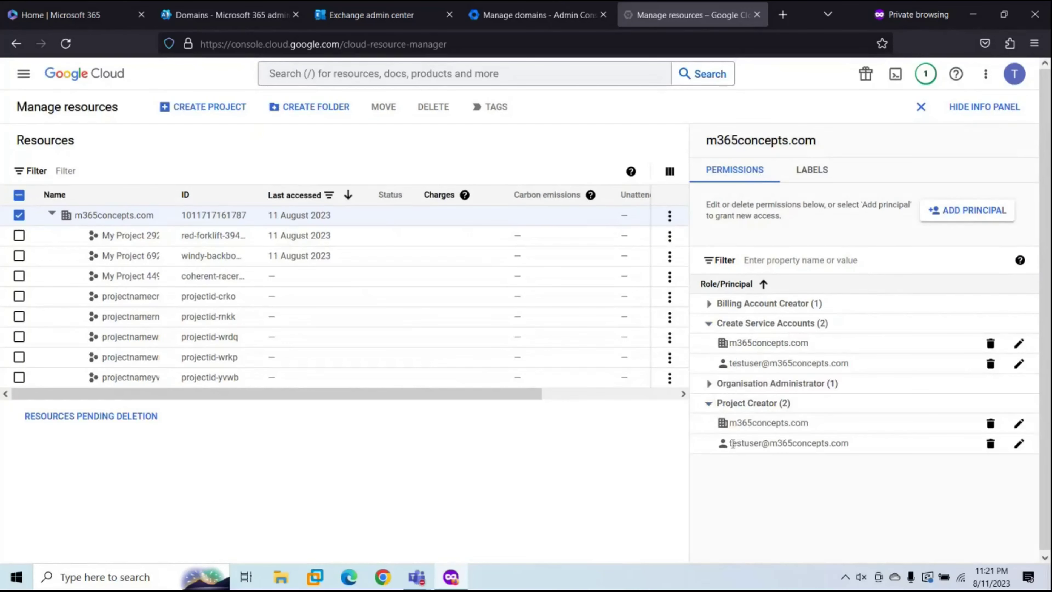
{"action": "left_click_drag", "start_coordinate": [733, 444], "coordinate": [866, 444]}
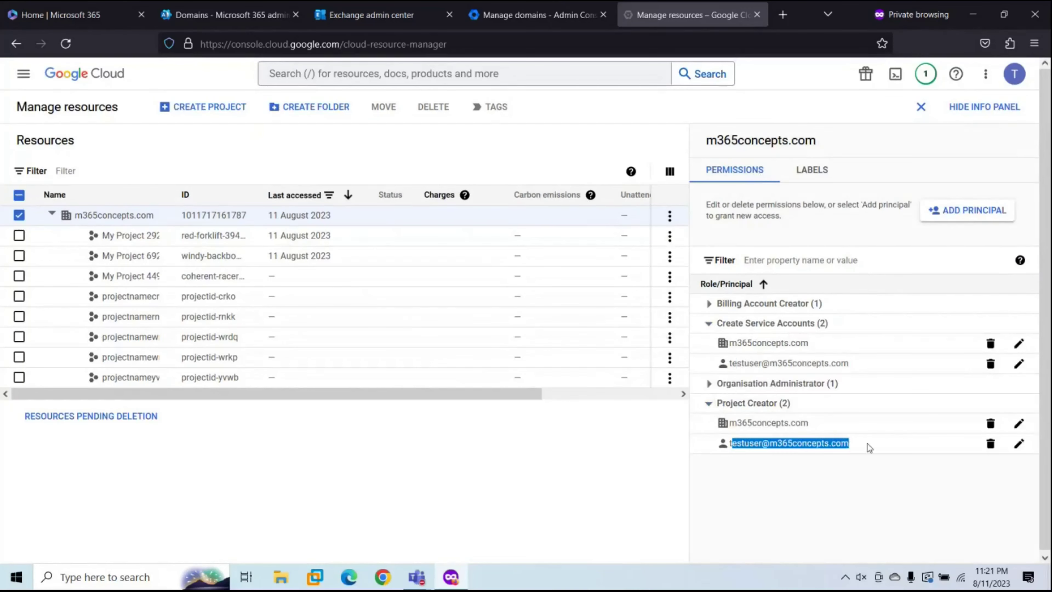
{"action": "left_click", "coordinate": [815, 473]}
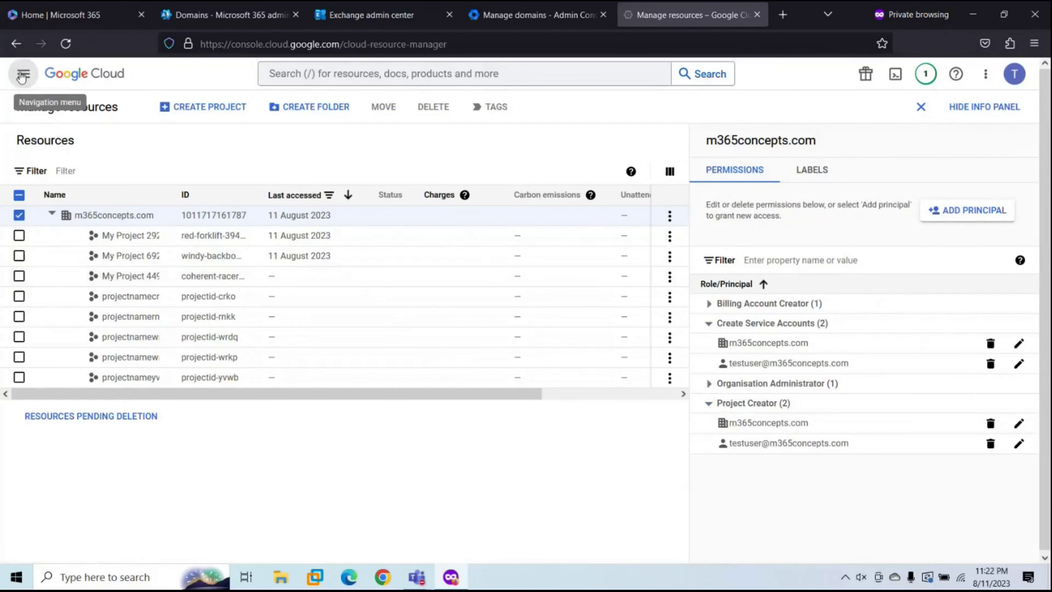
Step: Search the API Library for 'gmail api' and confirm the Gmail API is enabled
{"action": "left_click", "coordinate": [27, 87]}
{"action": "mouse_move", "coordinate": [70, 214]}
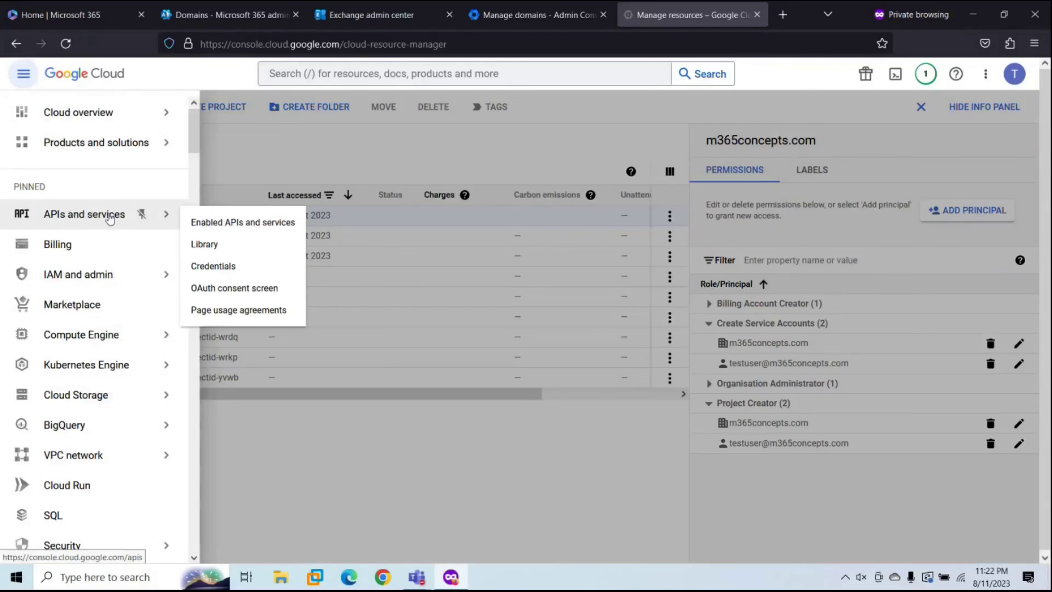
{"action": "left_click", "coordinate": [229, 244]}
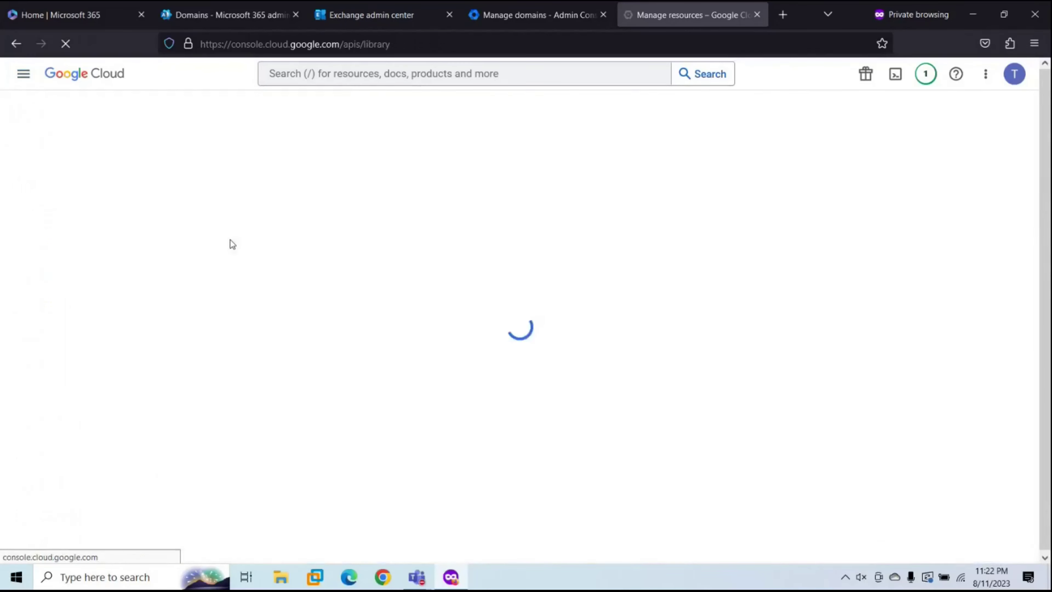
{"action": "type", "text": "gmail "}
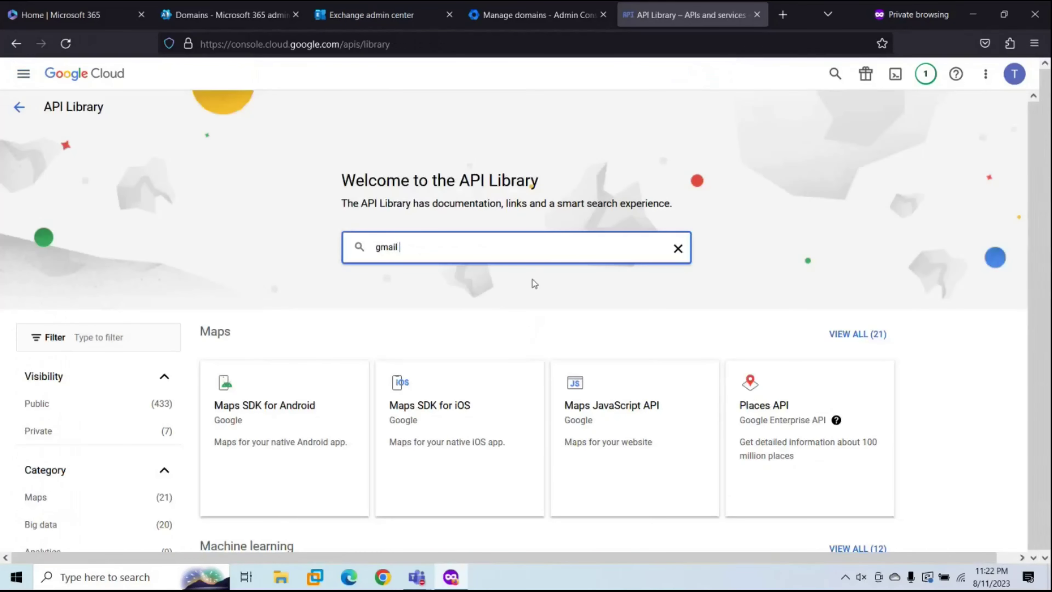
{"action": "type", "text": "api"}
{"action": "key", "text": "Return"}
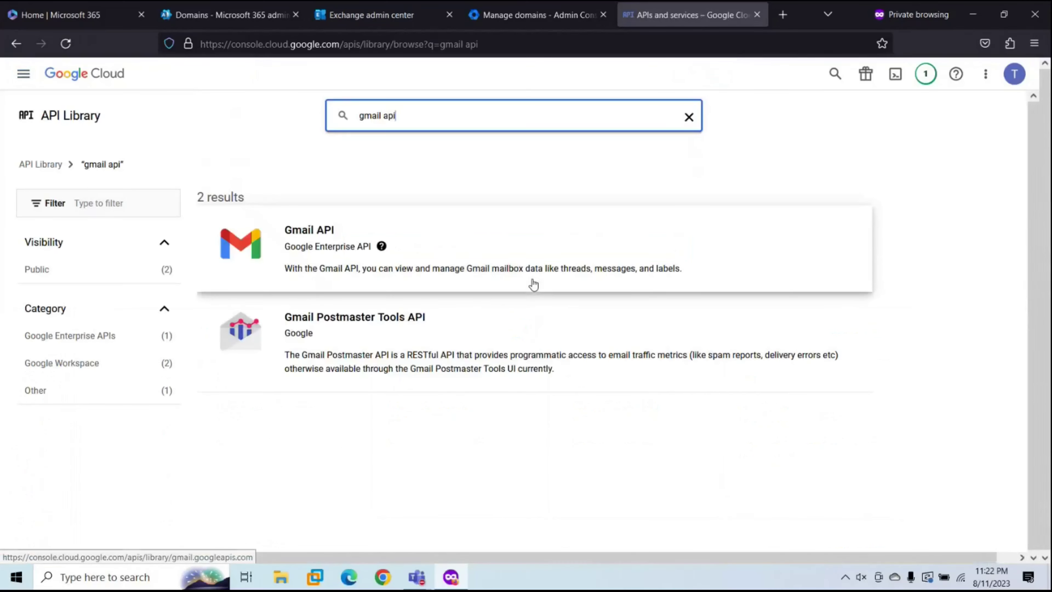
{"action": "left_click", "coordinate": [312, 248]}
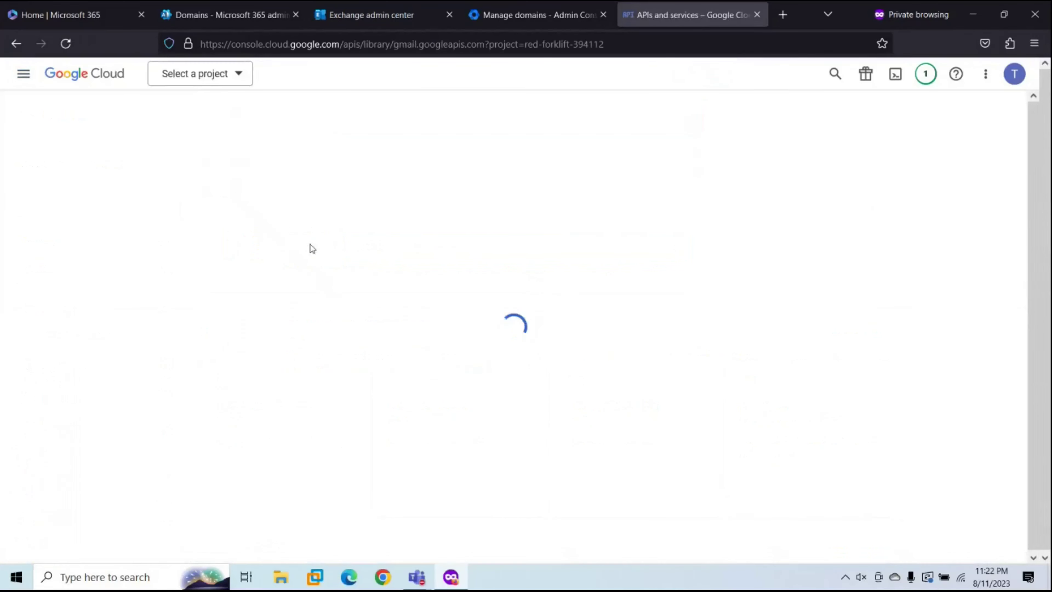
{"action": "left_click_drag", "start_coordinate": [350, 247], "coordinate": [305, 249]}
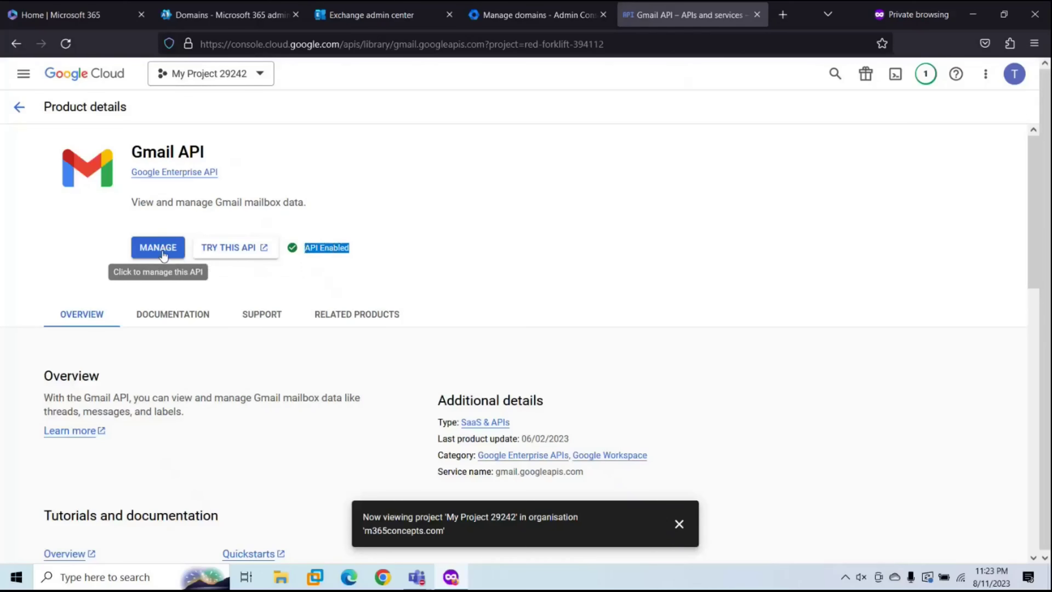
{"action": "left_click", "coordinate": [20, 106]}
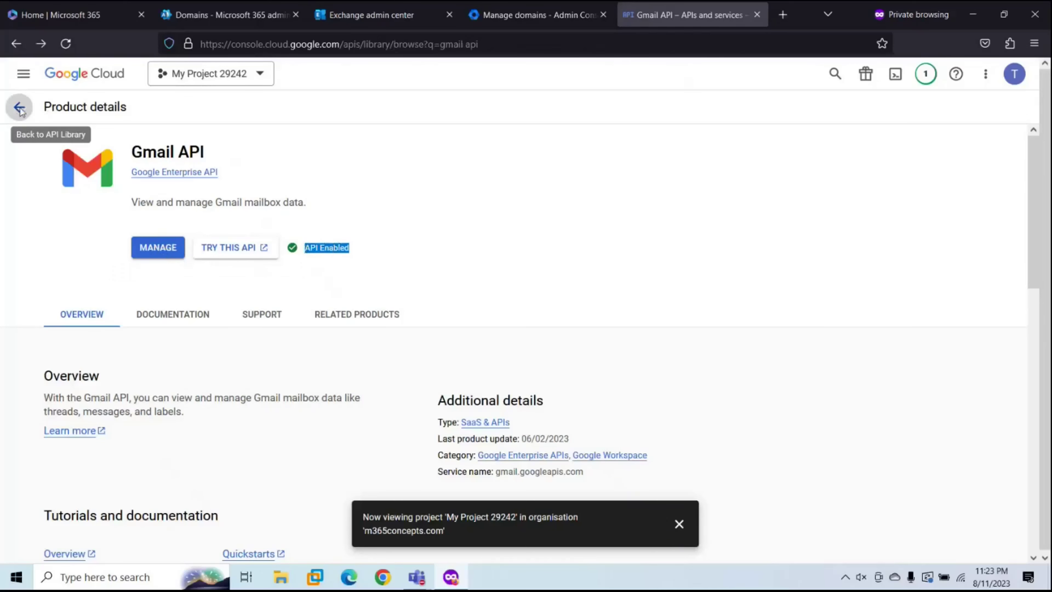
Step: Search for 'people api' and check the Google People API status
{"action": "left_click", "coordinate": [427, 122]}
{"action": "type", "text": "people ap"}
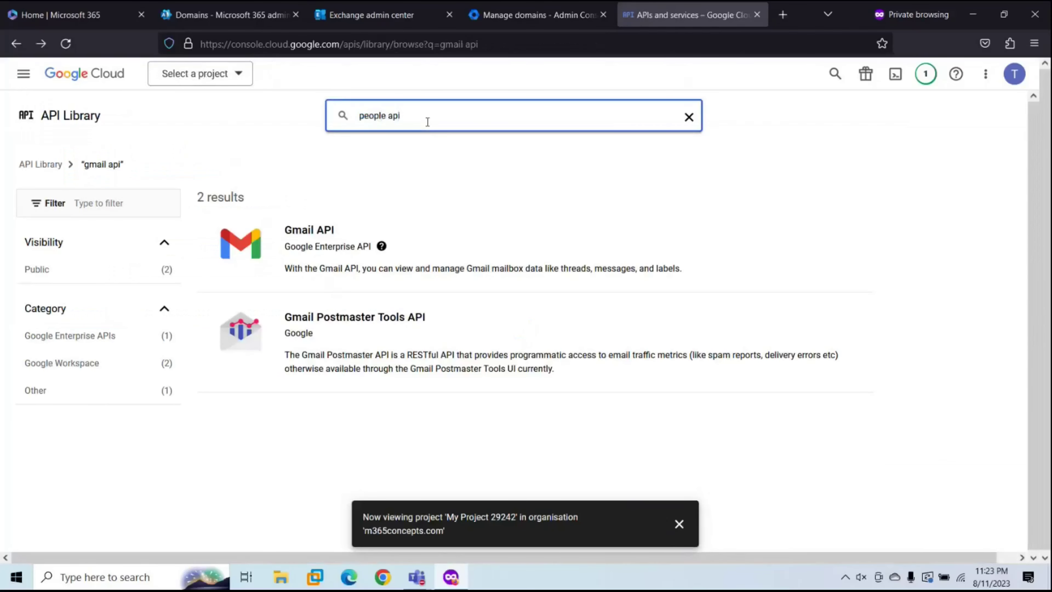
{"action": "type", "text": "i"}
{"action": "key", "text": "Return"}
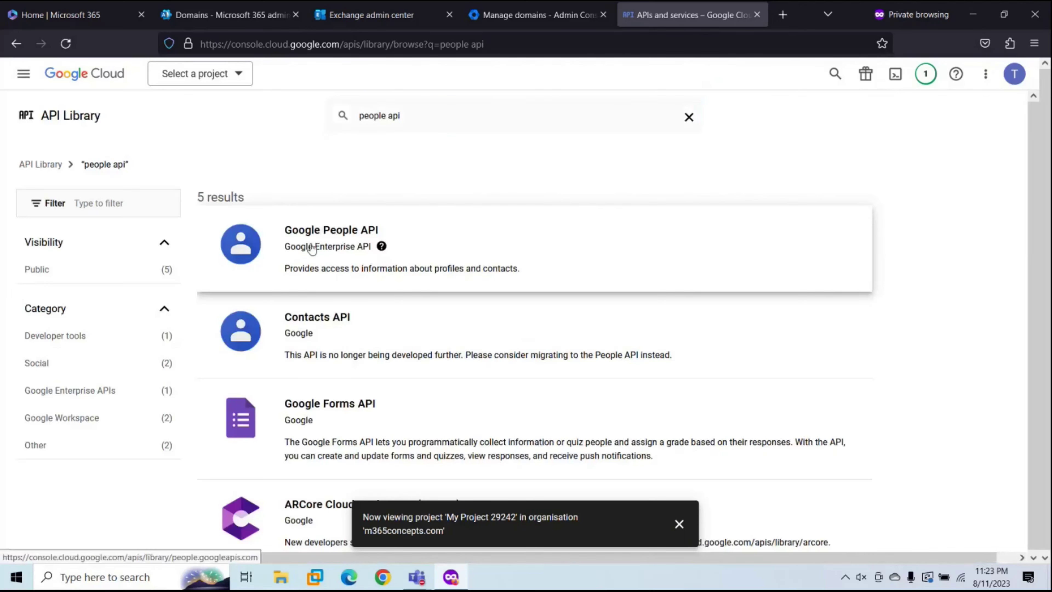
{"action": "left_click", "coordinate": [311, 248]}
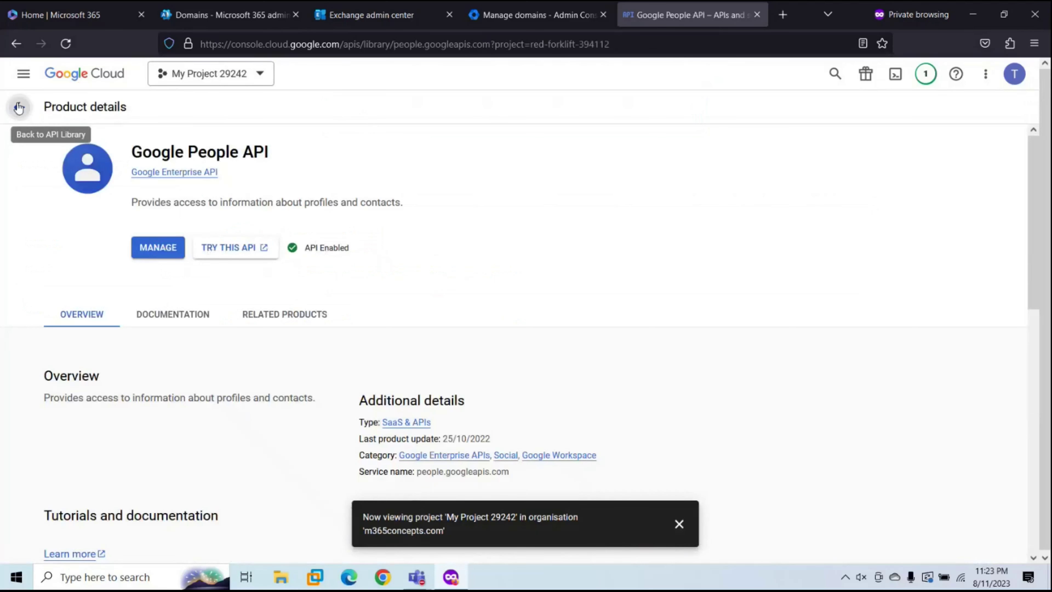
{"action": "left_click", "coordinate": [19, 107]}
Step: Search for 'calendar api' and check the Google Calendar API status
{"action": "left_click", "coordinate": [429, 118]}
{"action": "type", "text": "calendar api"}
{"action": "key", "text": "Return"}
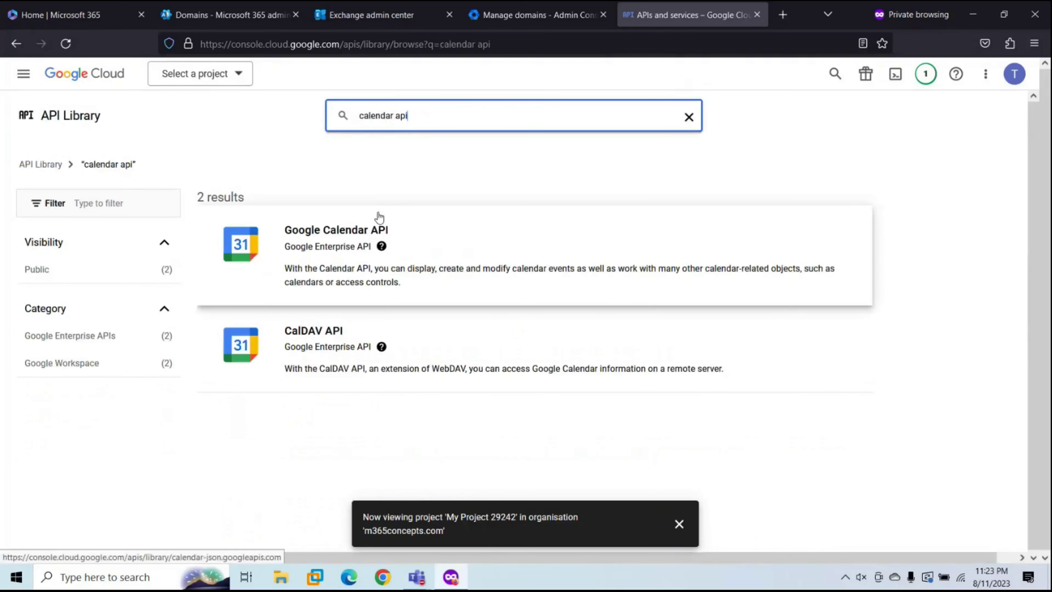
{"action": "left_click", "coordinate": [331, 230]}
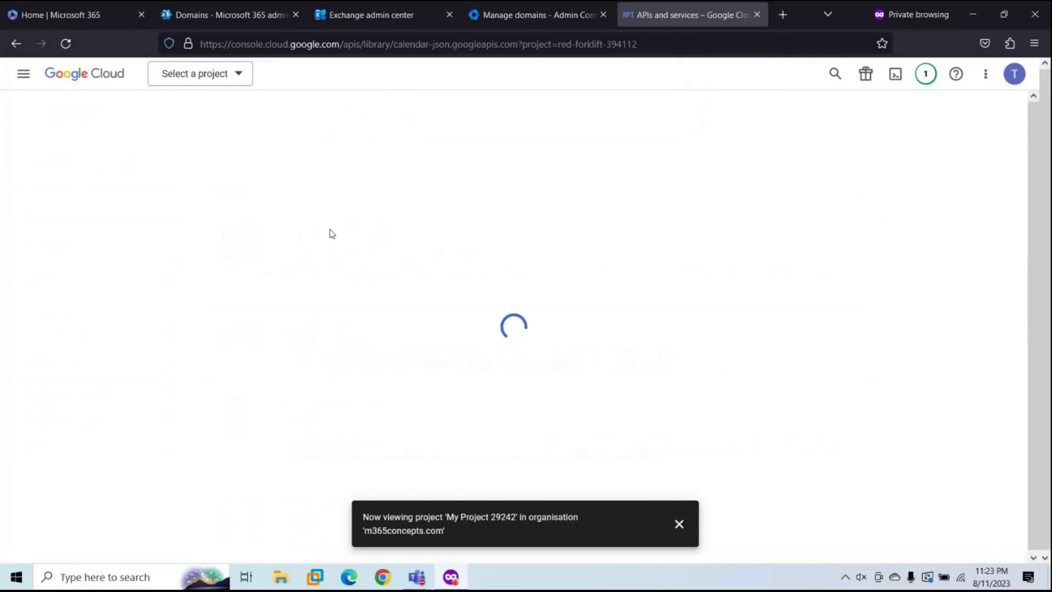
{"action": "left_click", "coordinate": [21, 106]}
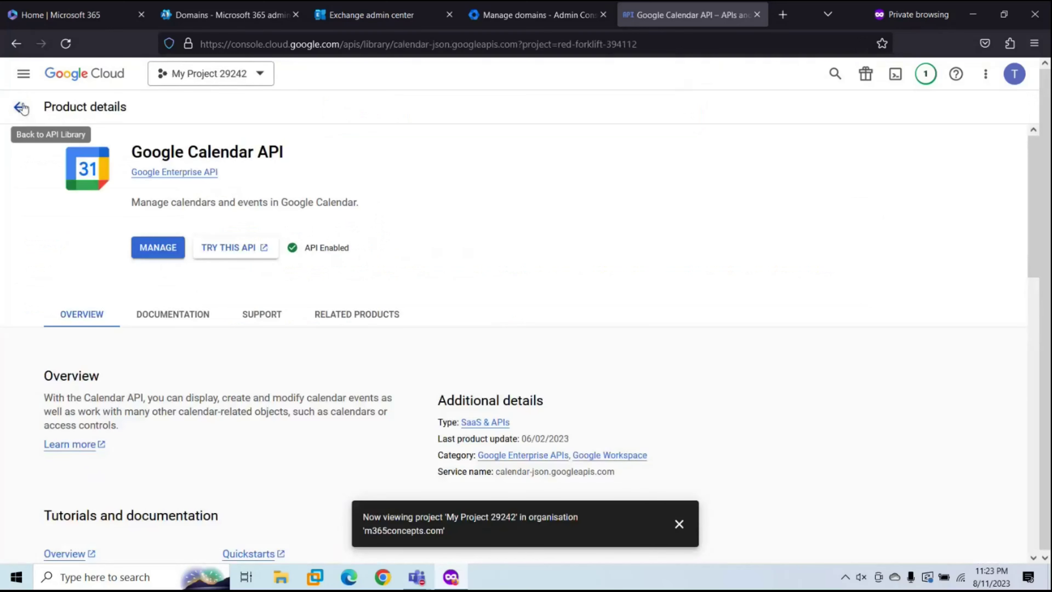
Step: Search for 'contacts api' and confirm the Contacts API is enabled for My Project 29242
{"action": "left_click", "coordinate": [426, 118]}
{"action": "type", "text": "contacts api"}
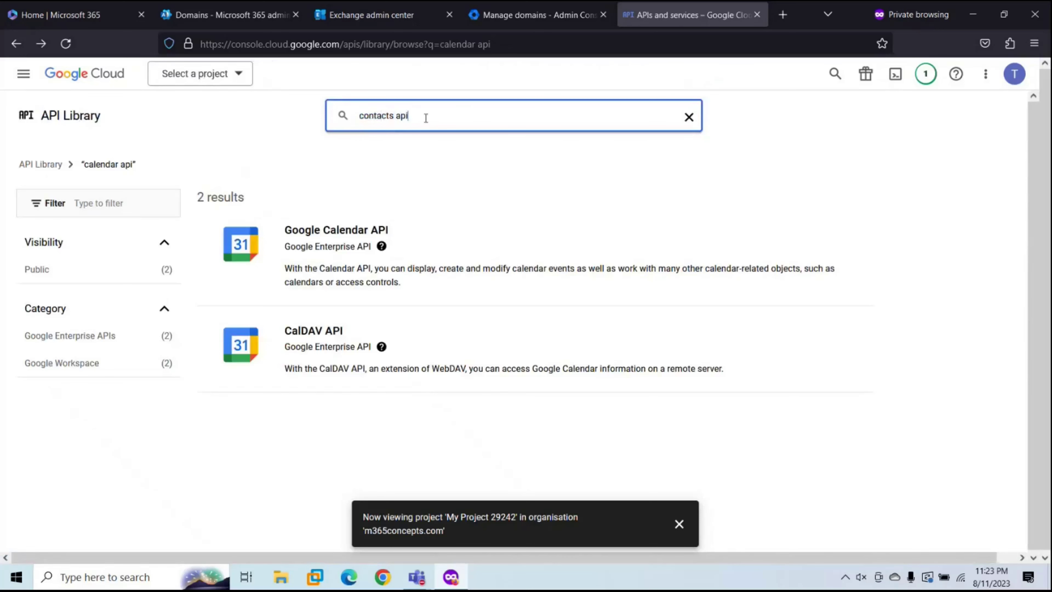
{"action": "key", "text": "Return"}
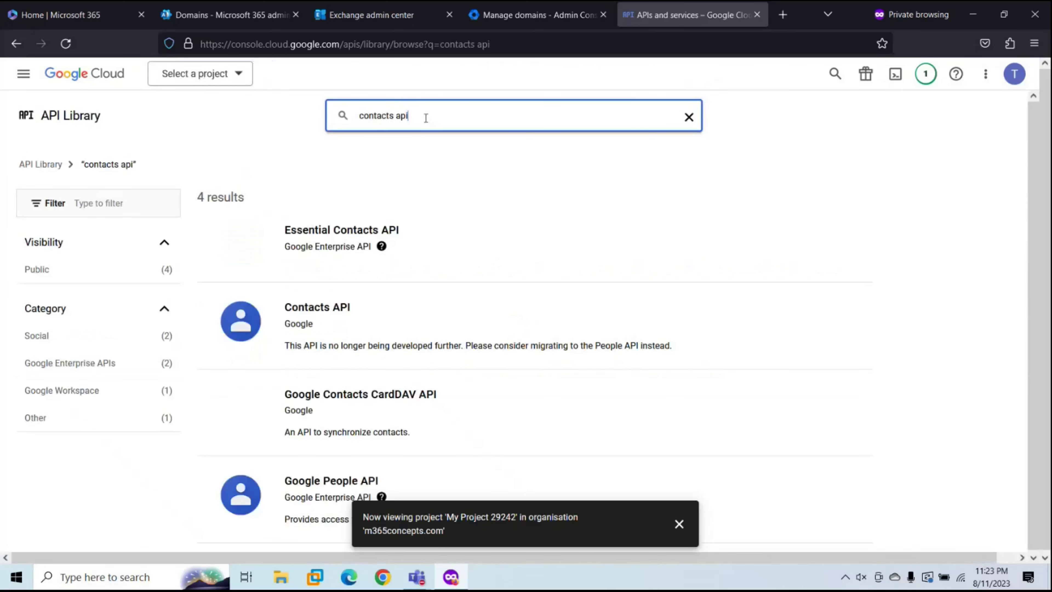
{"action": "left_click", "coordinate": [294, 306]}
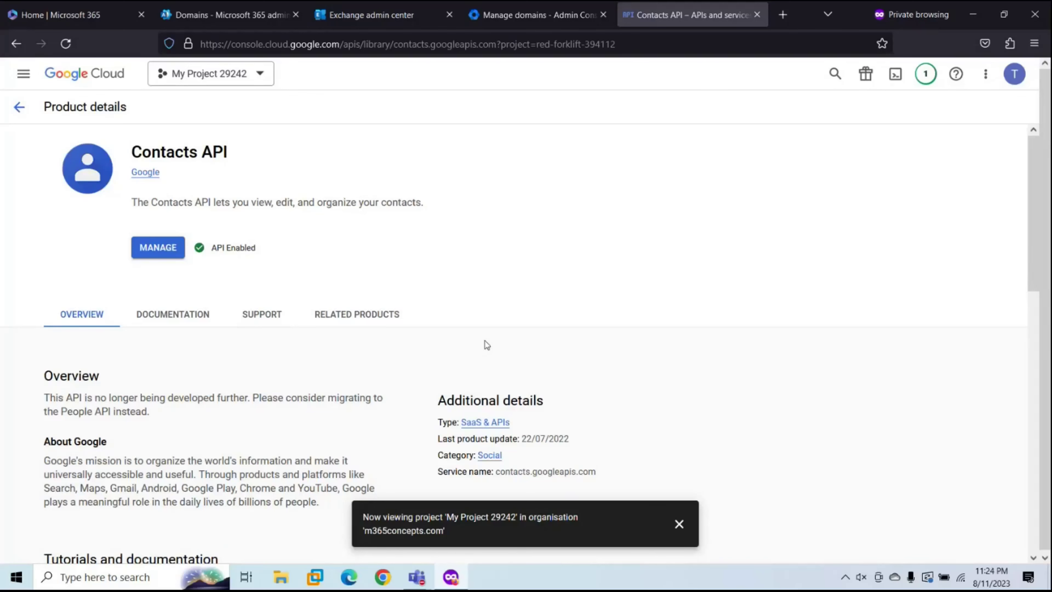
Step: In Exchange admin center's Migration page, start a new batch named 'Google Migration'
{"action": "left_click", "coordinate": [366, 15]}
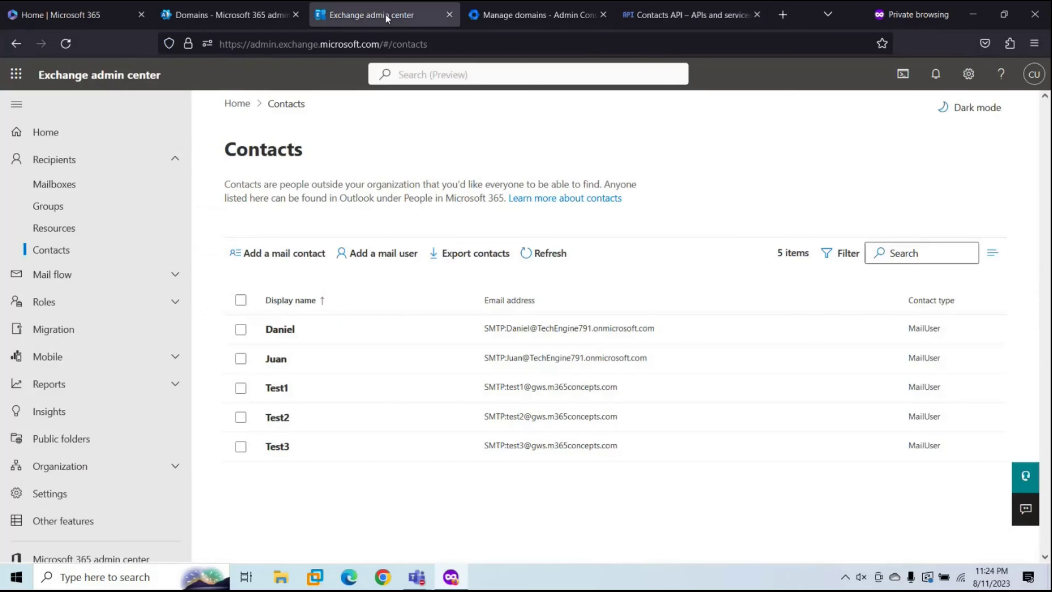
{"action": "left_click", "coordinate": [120, 329]}
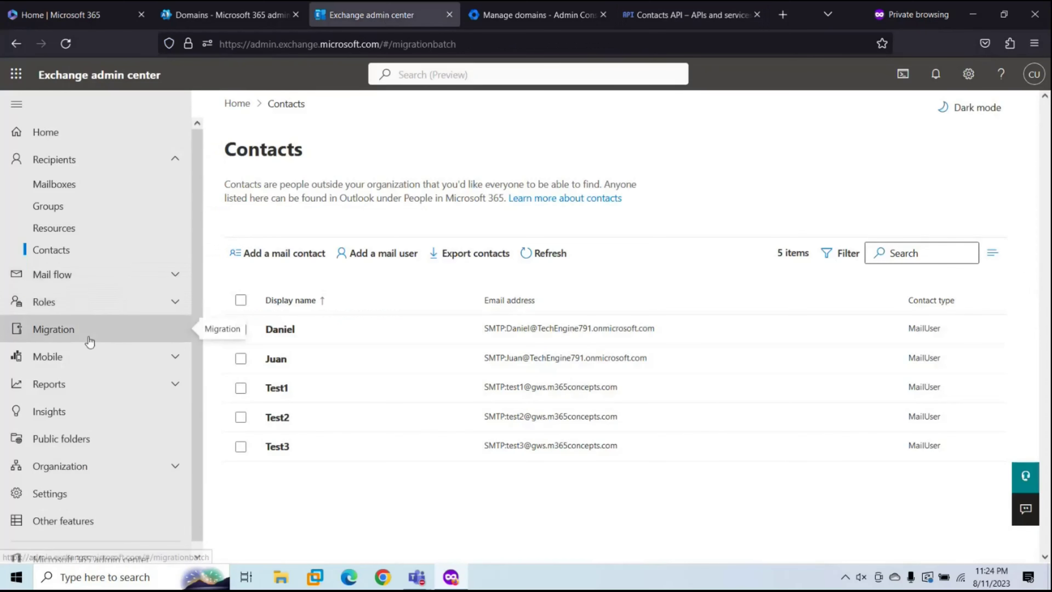
{"action": "left_click", "coordinate": [287, 253]}
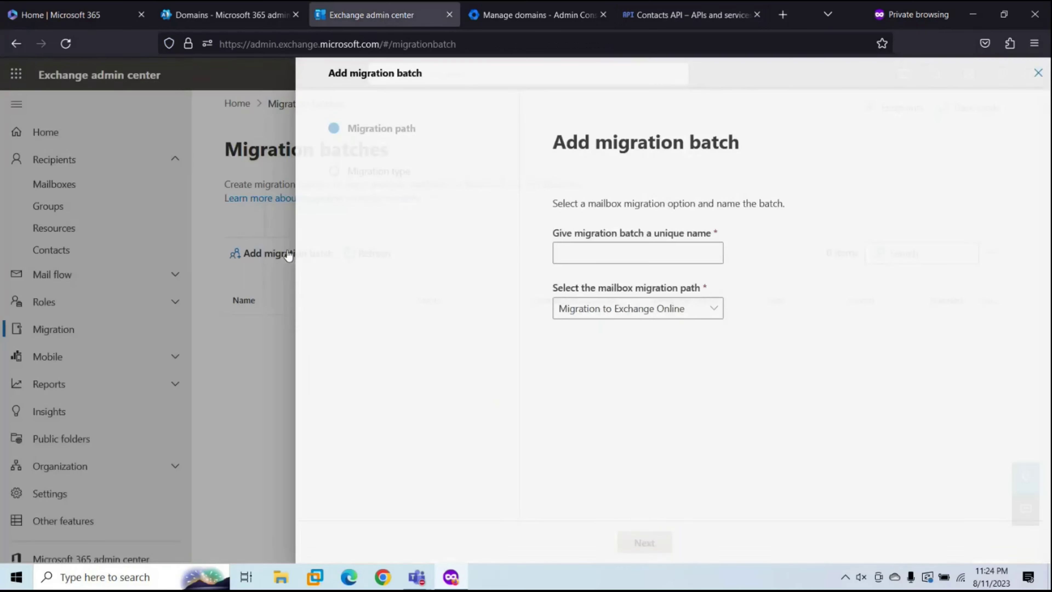
{"action": "left_click", "coordinate": [601, 253]}
{"action": "type", "text": "G"}
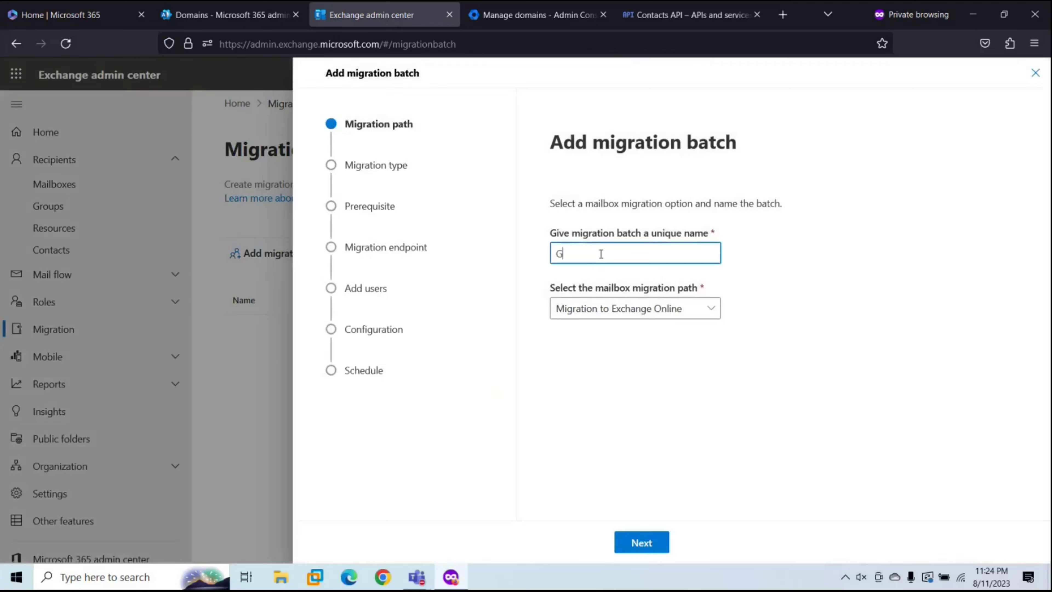
{"action": "type", "text": "oogle Migration"}
Step: Keep Migration to Exchange Online, choose Google Workspace (Gmail) migration, and continue to prerequisites
{"action": "left_click", "coordinate": [636, 308]}
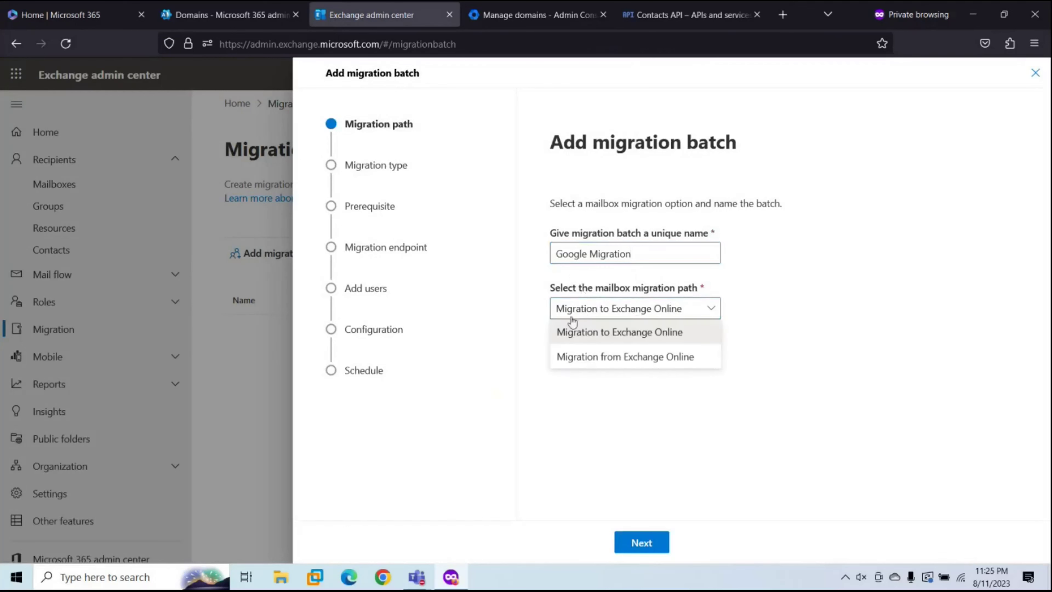
{"action": "left_click", "coordinate": [575, 336]}
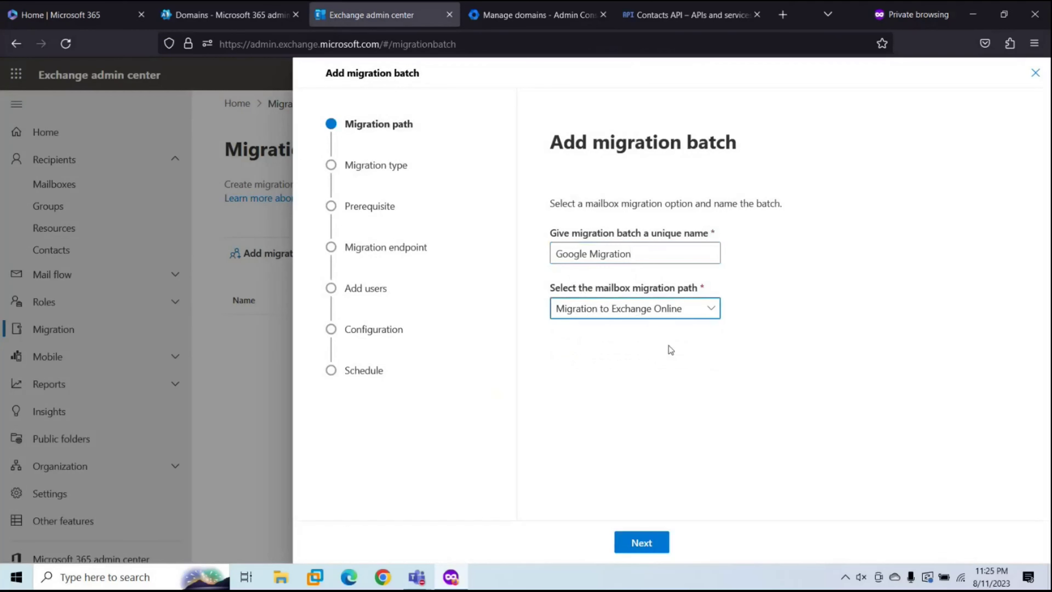
{"action": "left_click", "coordinate": [640, 544]}
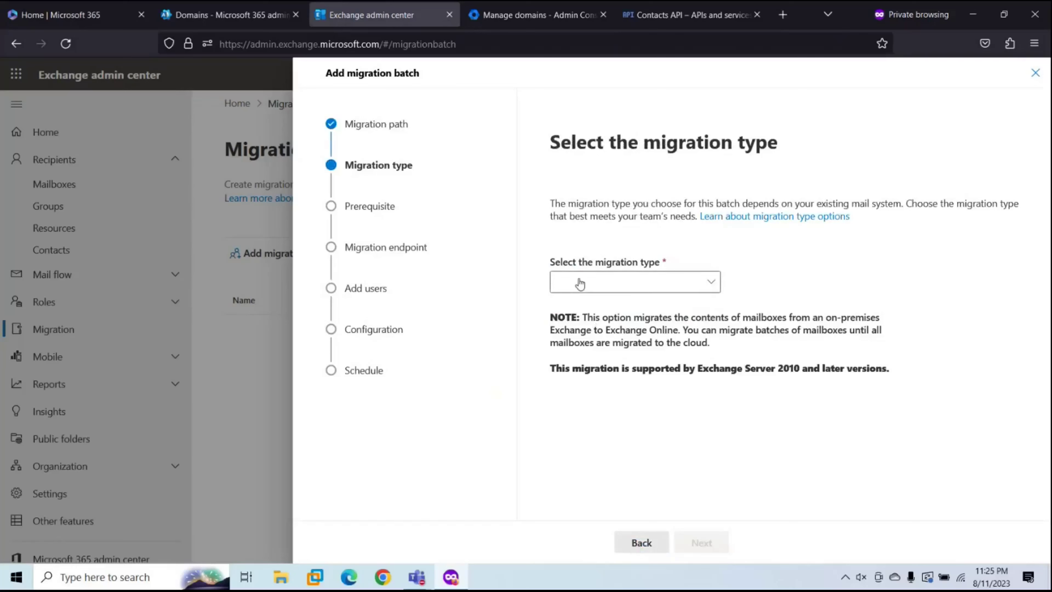
{"action": "left_click", "coordinate": [579, 282]}
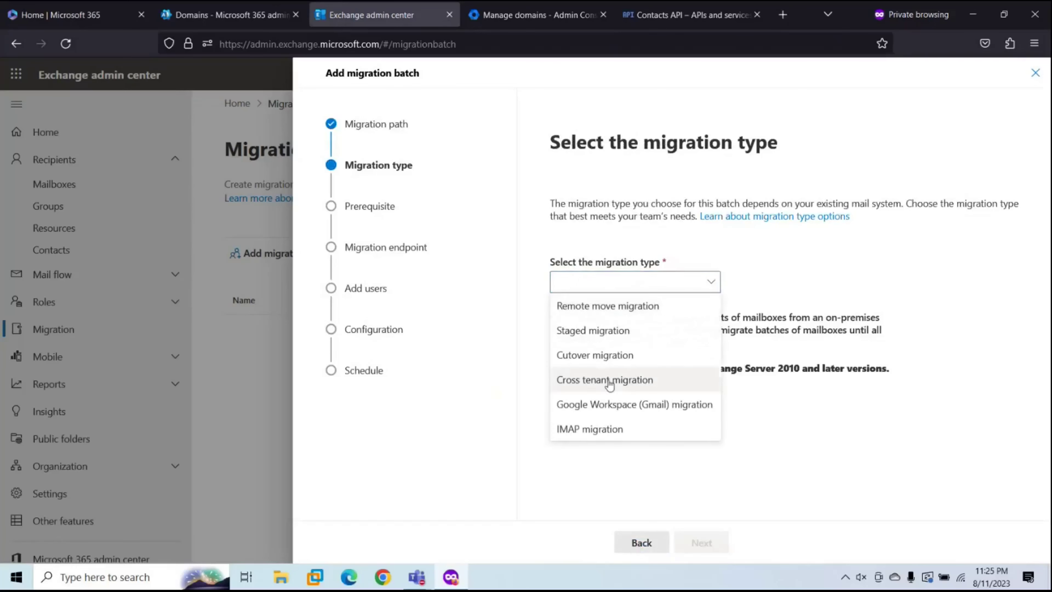
{"action": "left_click", "coordinate": [603, 405]}
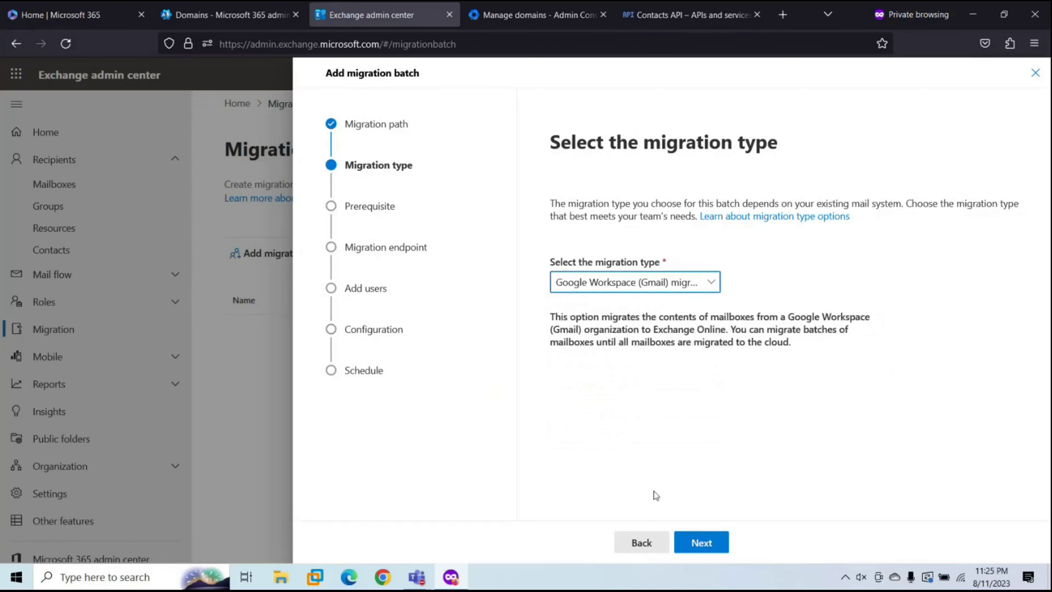
{"action": "left_click", "coordinate": [703, 541]}
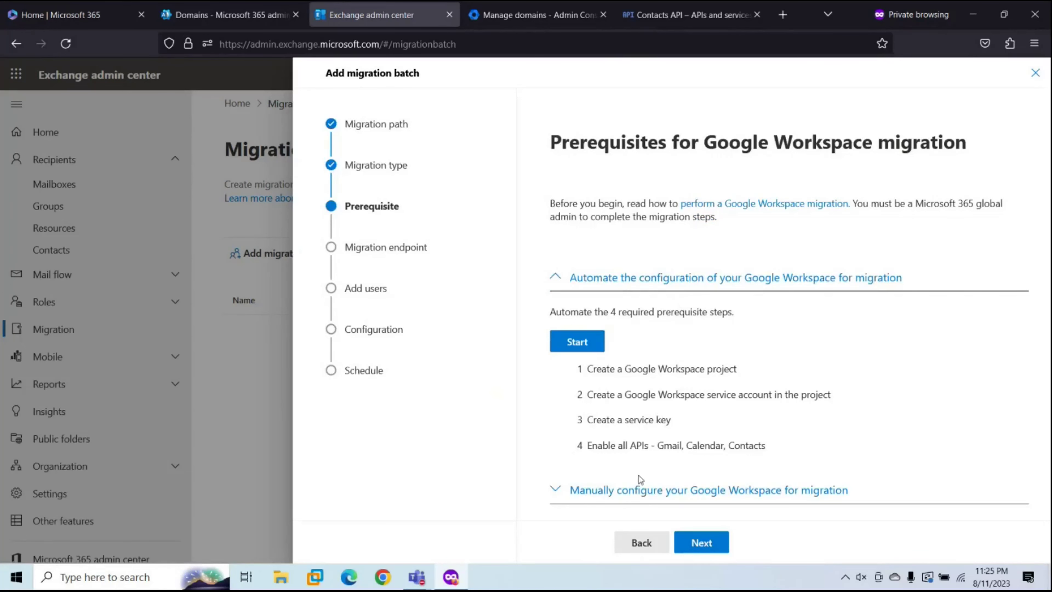
Step: Expand 'Manually configure your Google Workspace for migration' and scroll through its listed tasks
{"action": "left_click", "coordinate": [624, 494]}
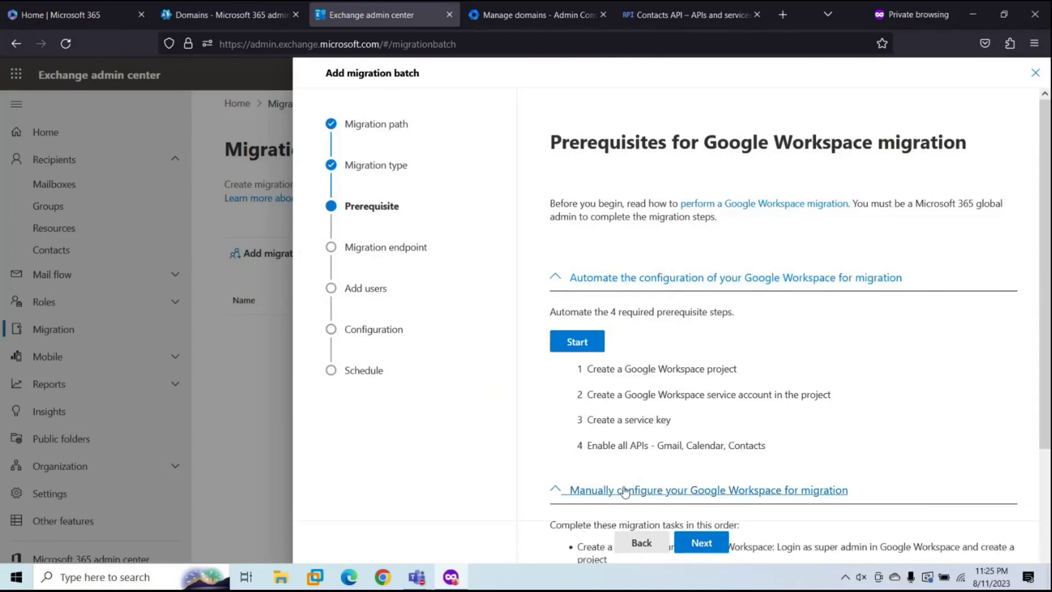
{"action": "scroll", "coordinate": [656, 431], "scroll_direction": "down", "scroll_amount": 4}
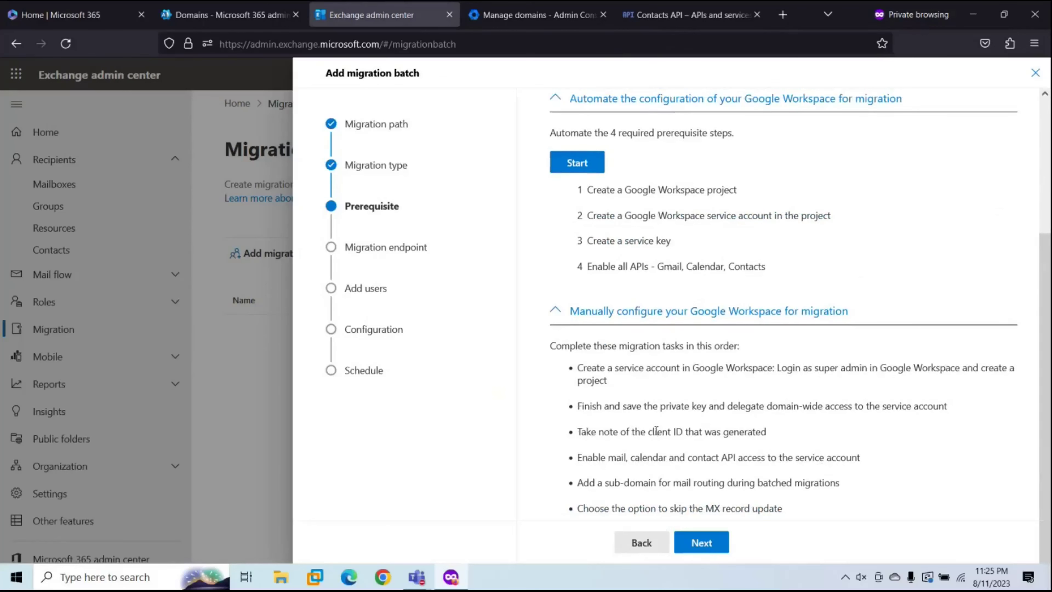
{"action": "scroll", "coordinate": [655, 431], "scroll_direction": "up", "scroll_amount": 4}
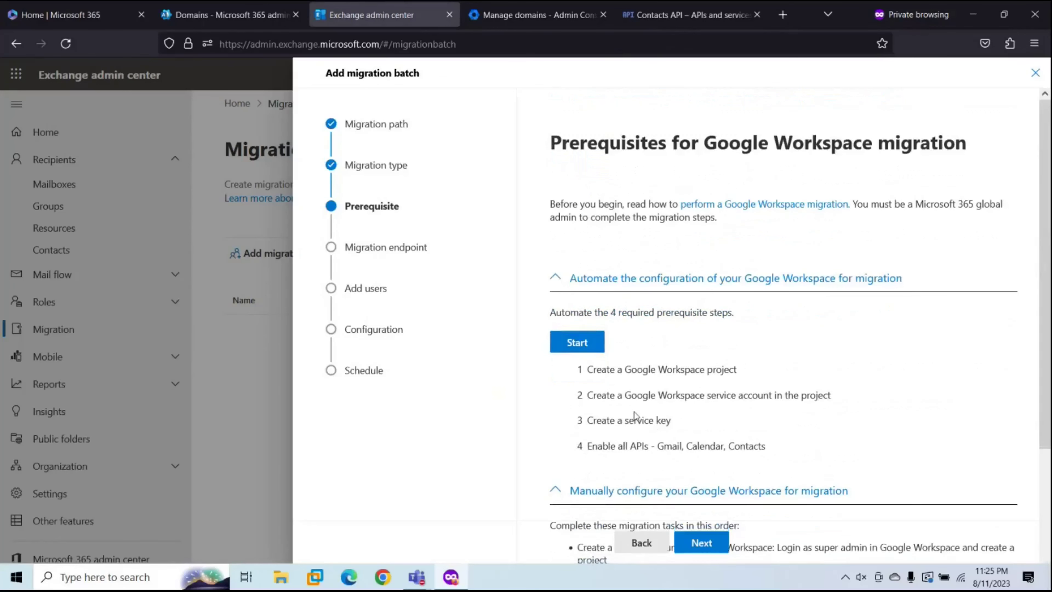
Step: Run the automated Google Workspace setup with the admin password, then select the displayed client ID
{"action": "left_click", "coordinate": [580, 343]}
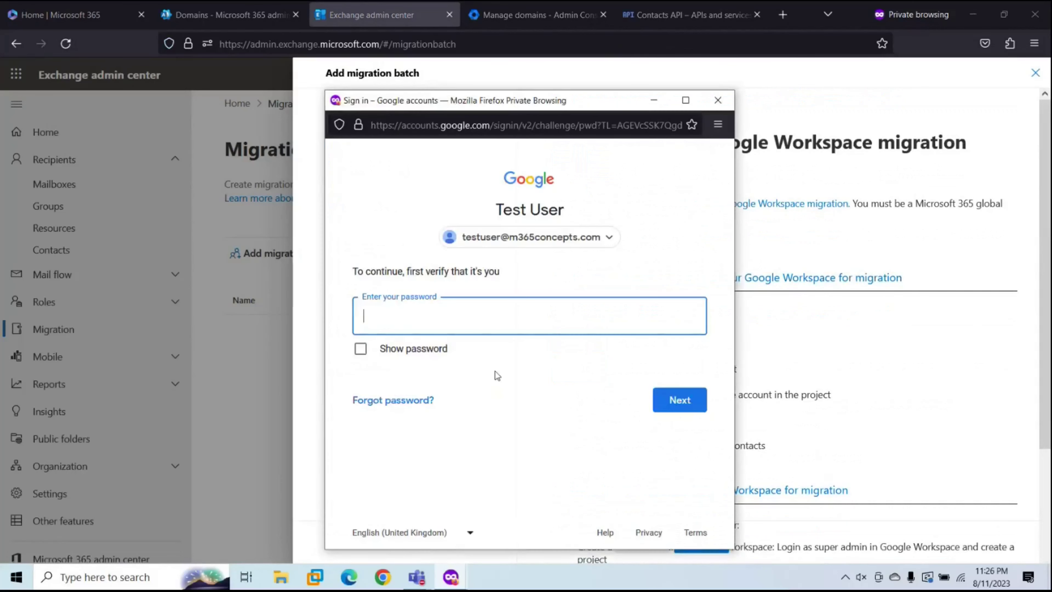
{"action": "type", "text": "••••••••••"}
{"action": "left_click", "coordinate": [667, 401]}
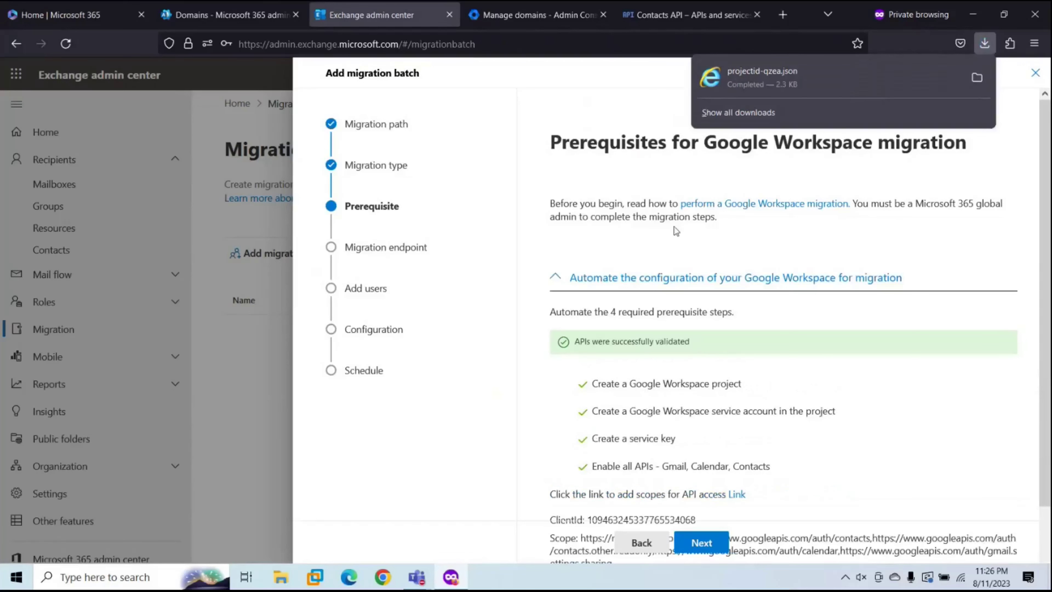
{"action": "scroll", "coordinate": [654, 370], "scroll_direction": "down", "scroll_amount": 3}
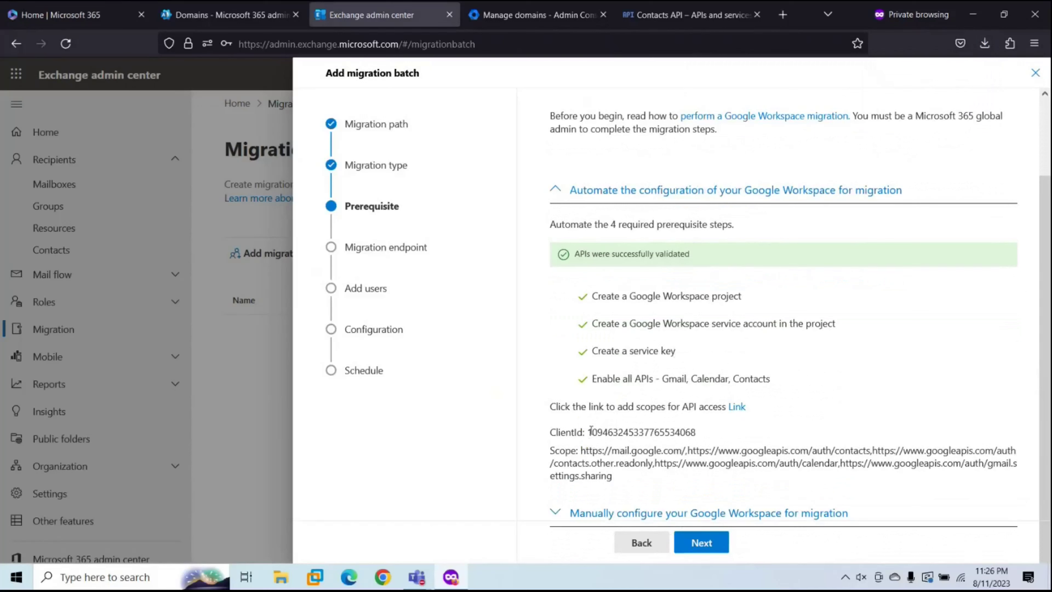
{"action": "left_click_drag", "start_coordinate": [591, 429], "coordinate": [641, 433]}
{"action": "key", "text": "ctrl+c"}
{"action": "left_click", "coordinate": [705, 435]}
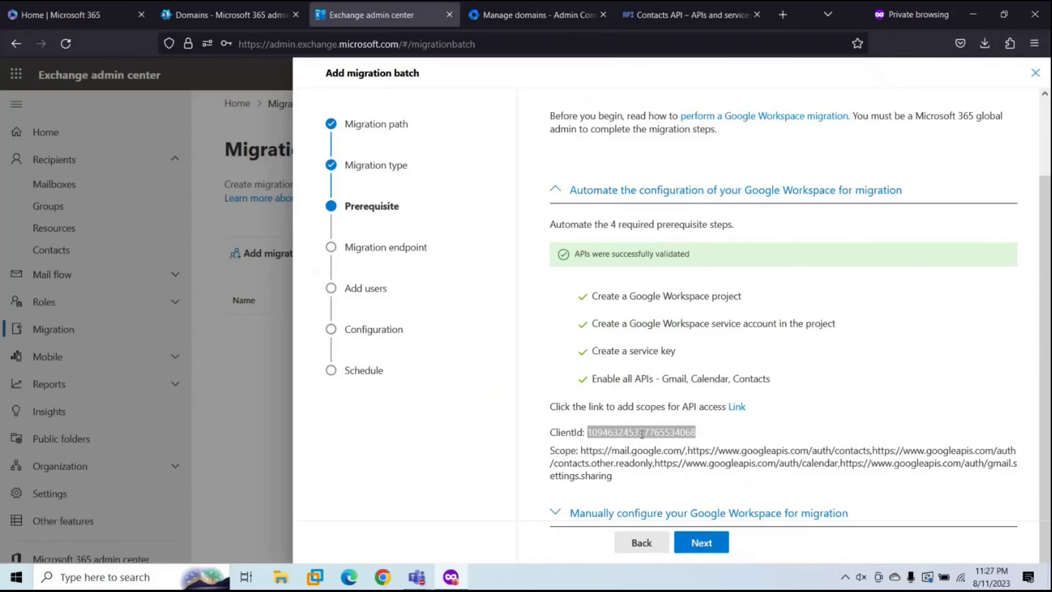
Step: Add a domain-wide delegation API client with the copied client ID and migration scopes, and authorise it
{"action": "left_click", "coordinate": [737, 407]}
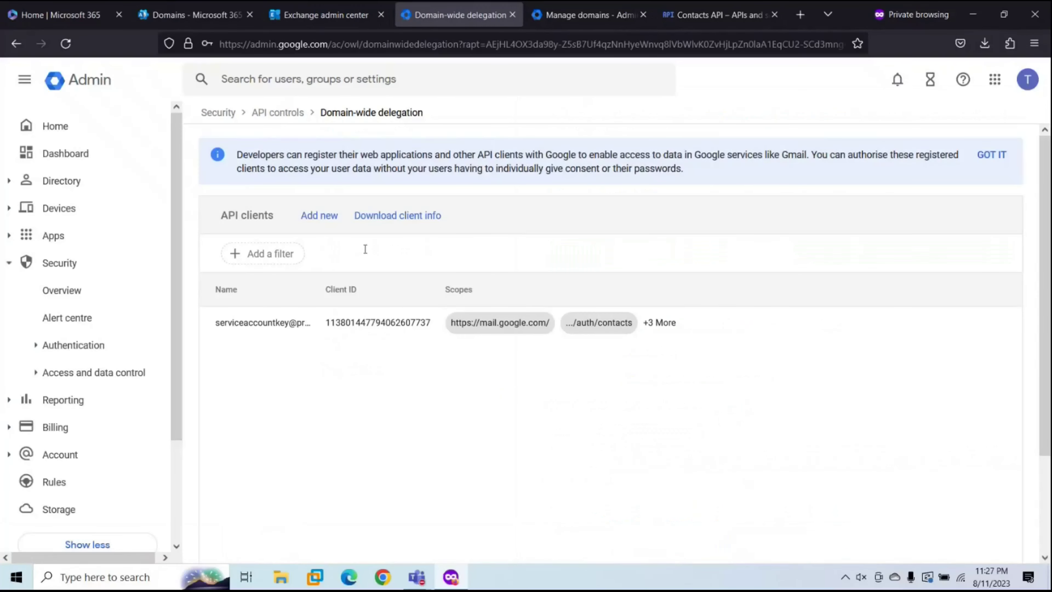
{"action": "left_click", "coordinate": [317, 227]}
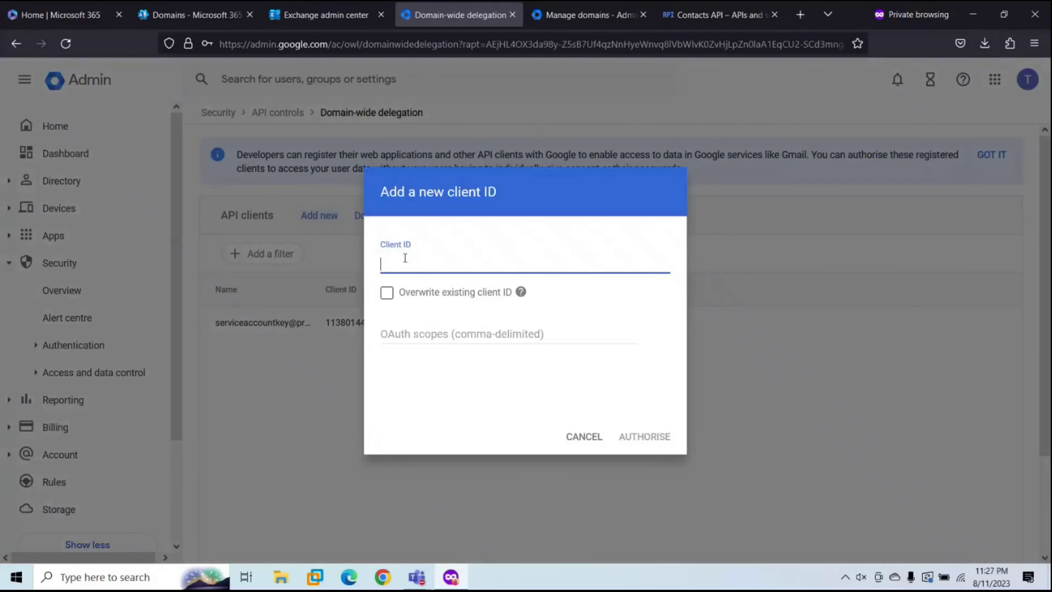
{"action": "key", "text": "ctrl+v"}
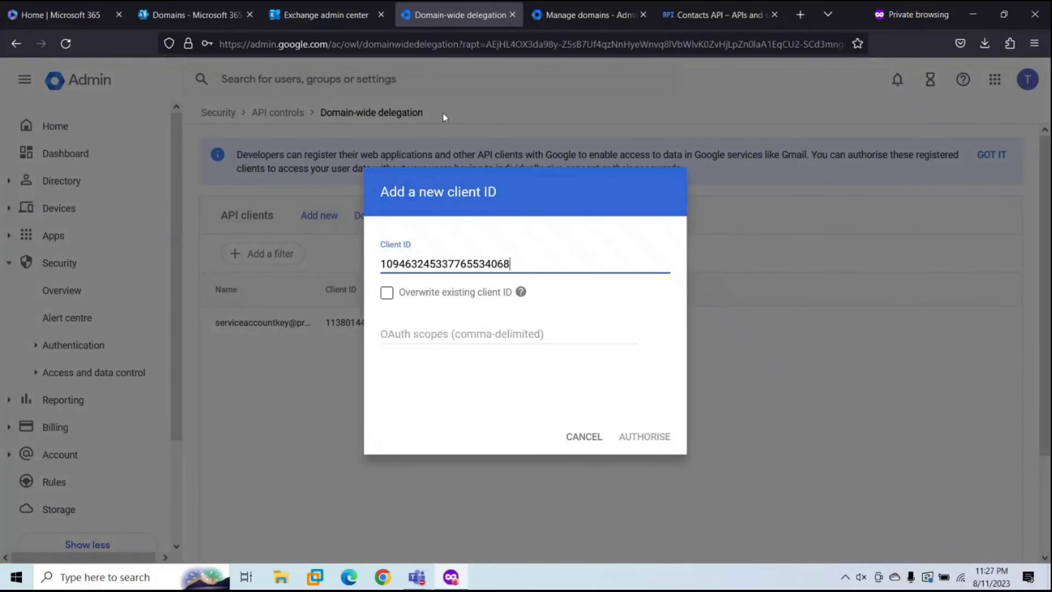
{"action": "left_click", "coordinate": [326, 15]}
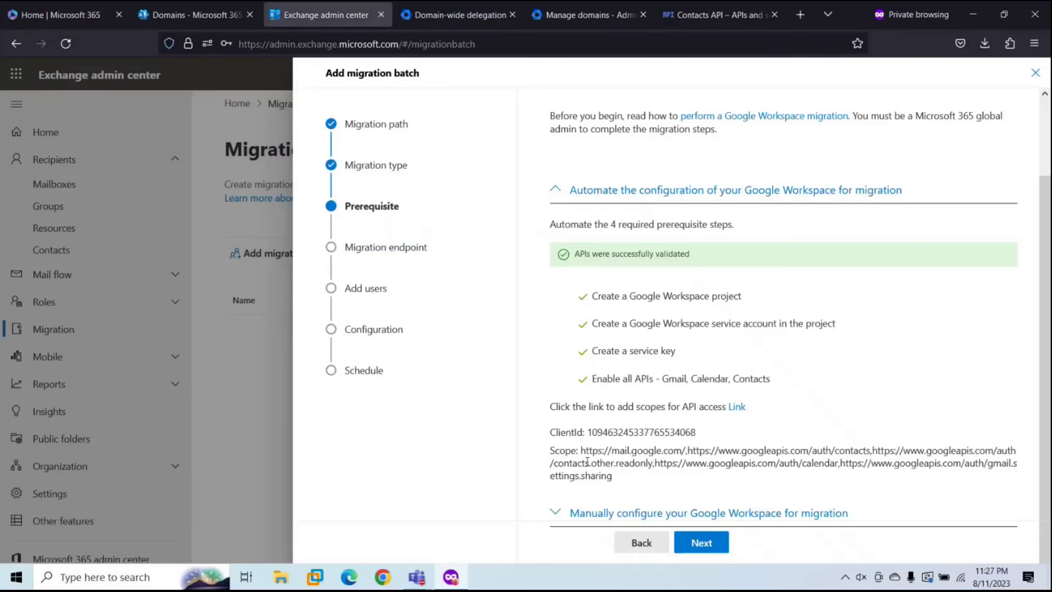
{"action": "left_click_drag", "start_coordinate": [581, 450], "coordinate": [626, 475]}
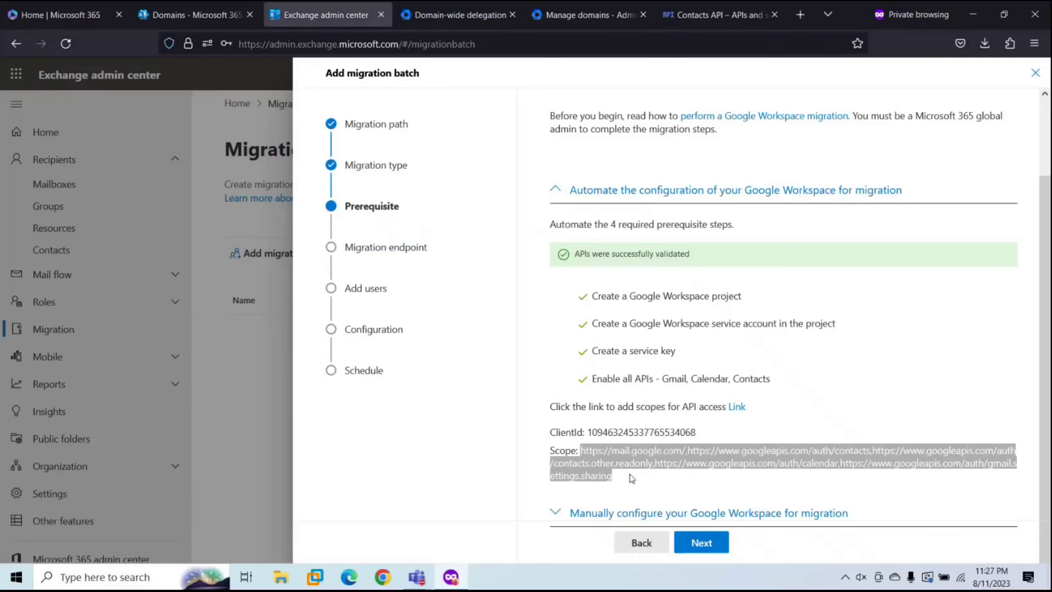
{"action": "left_click", "coordinate": [464, 14]}
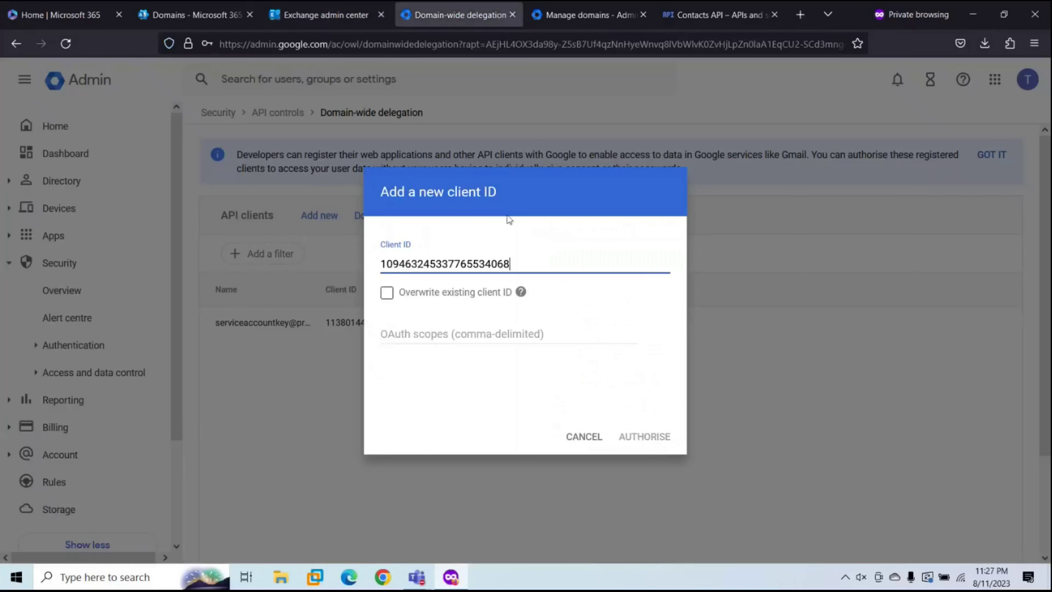
{"action": "left_click", "coordinate": [453, 326]}
{"action": "key", "text": "ctrl+v"}
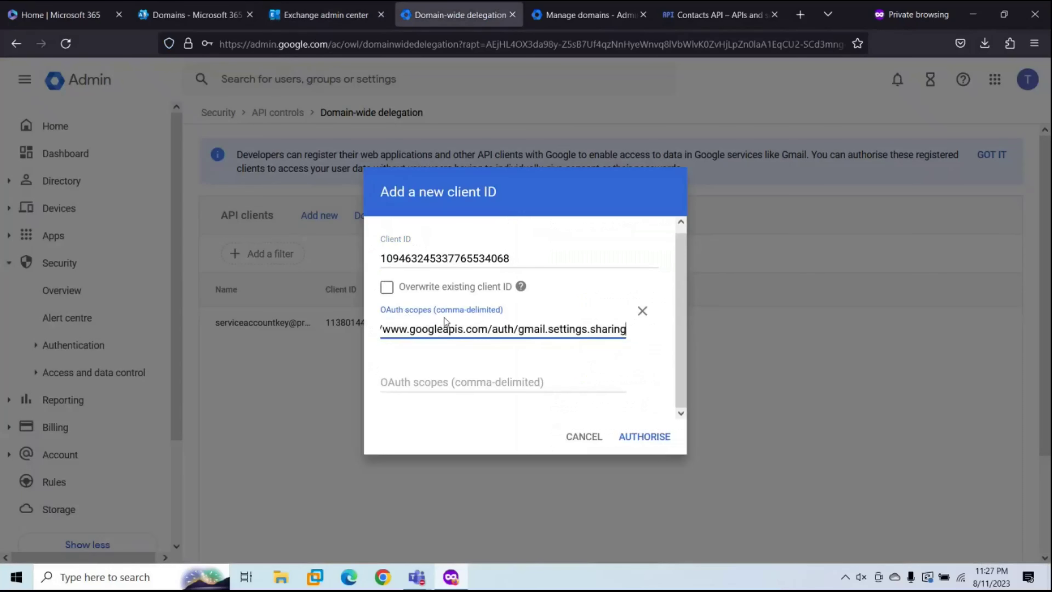
{"action": "left_click", "coordinate": [634, 443]}
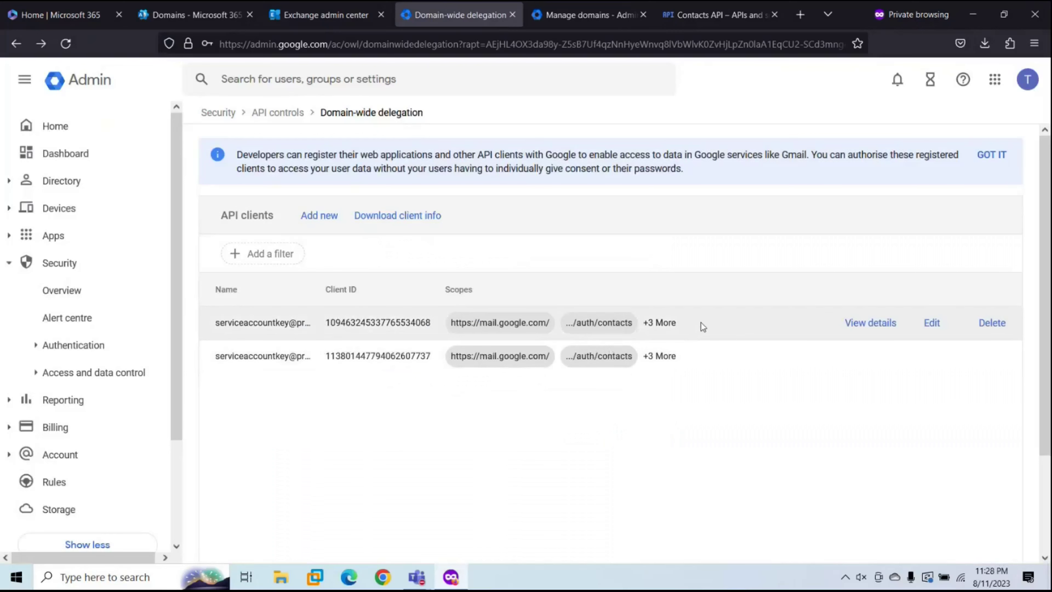
Step: Choose to create a new migration endpoint named 'Google Endpoint'
{"action": "left_click", "coordinate": [356, 17]}
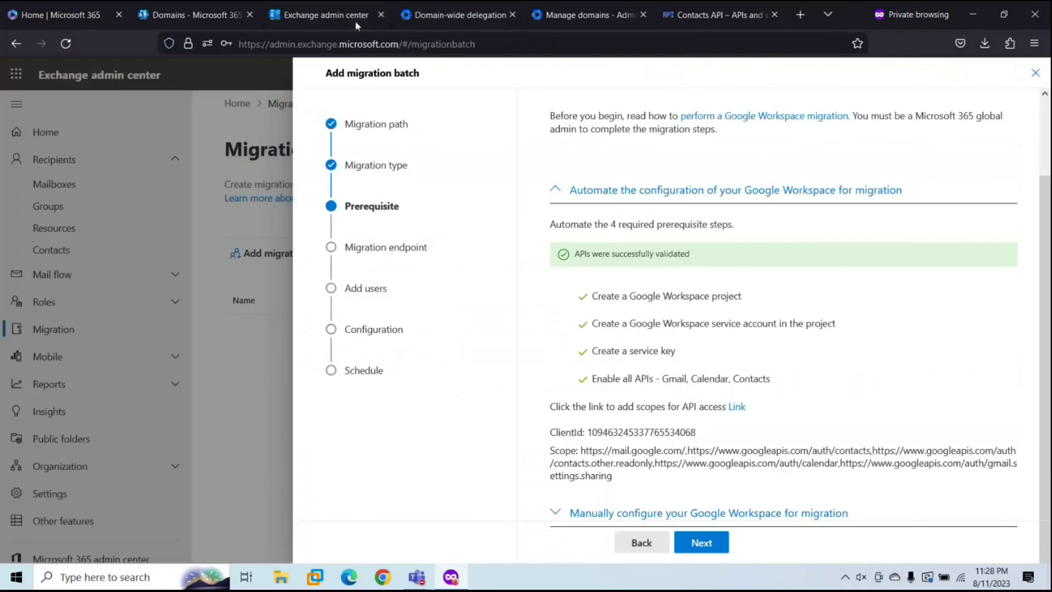
{"action": "left_click", "coordinate": [701, 543]}
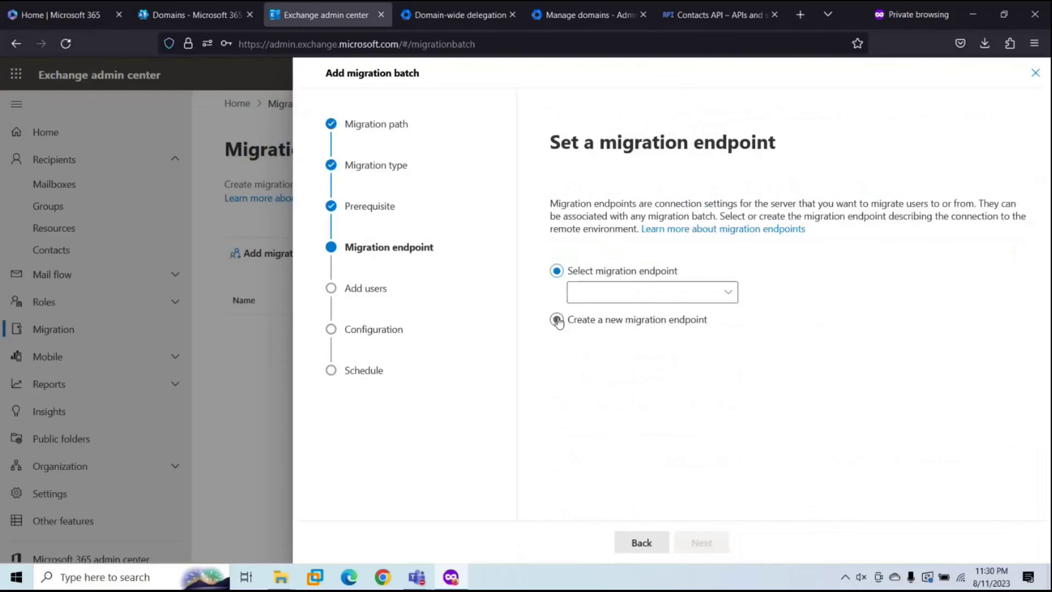
{"action": "left_click", "coordinate": [558, 320]}
{"action": "left_click", "coordinate": [699, 542]}
{"action": "left_click", "coordinate": [593, 286]}
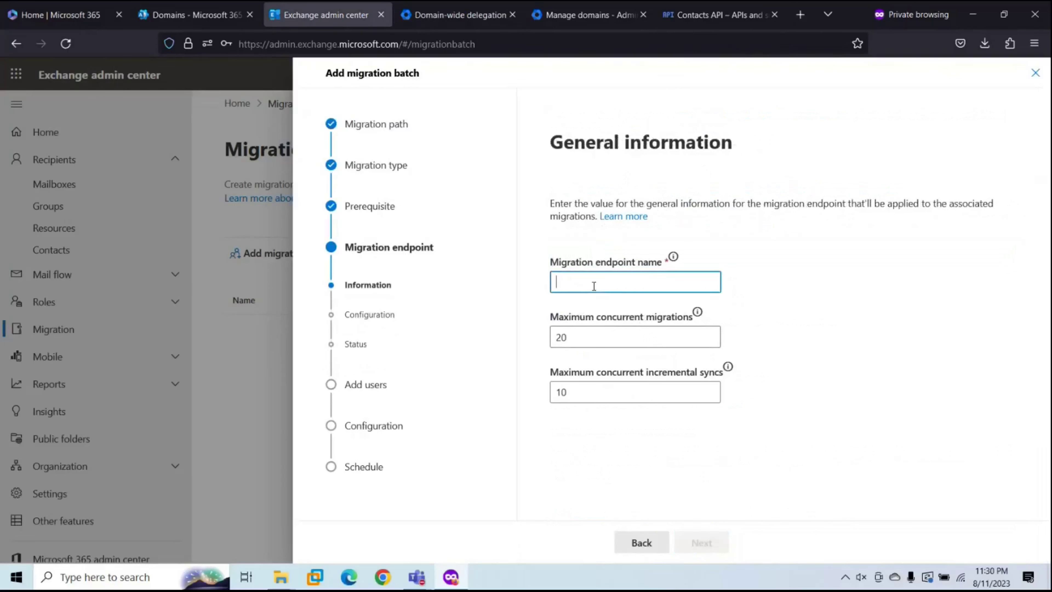
{"action": "type", "text": "Google Endpoint"}
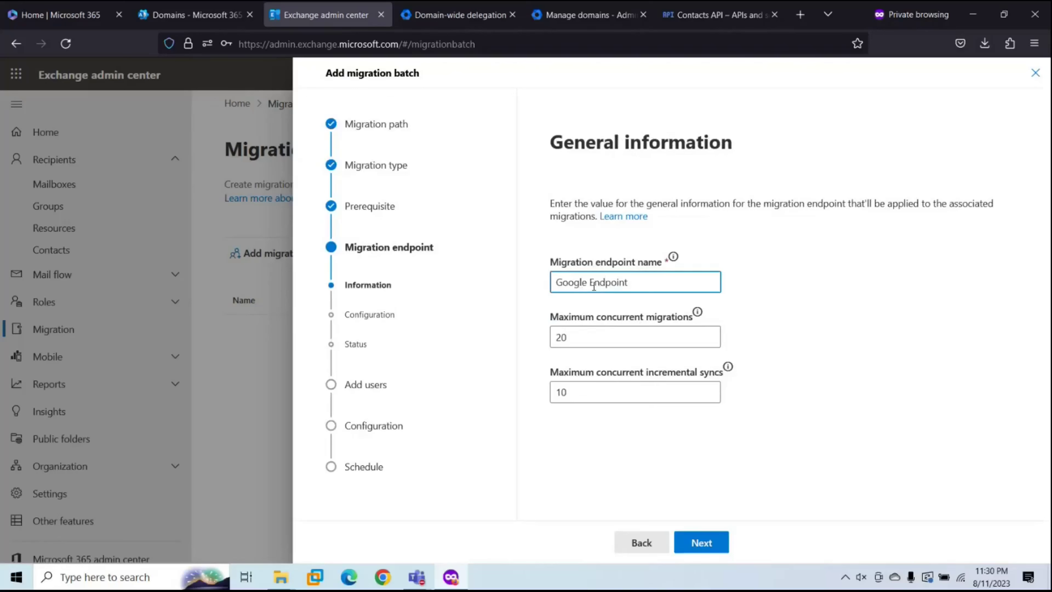
Step: Enter the service account e-mail, import the projectid-qzea.json key, and create the endpoint
{"action": "left_click", "coordinate": [700, 542]}
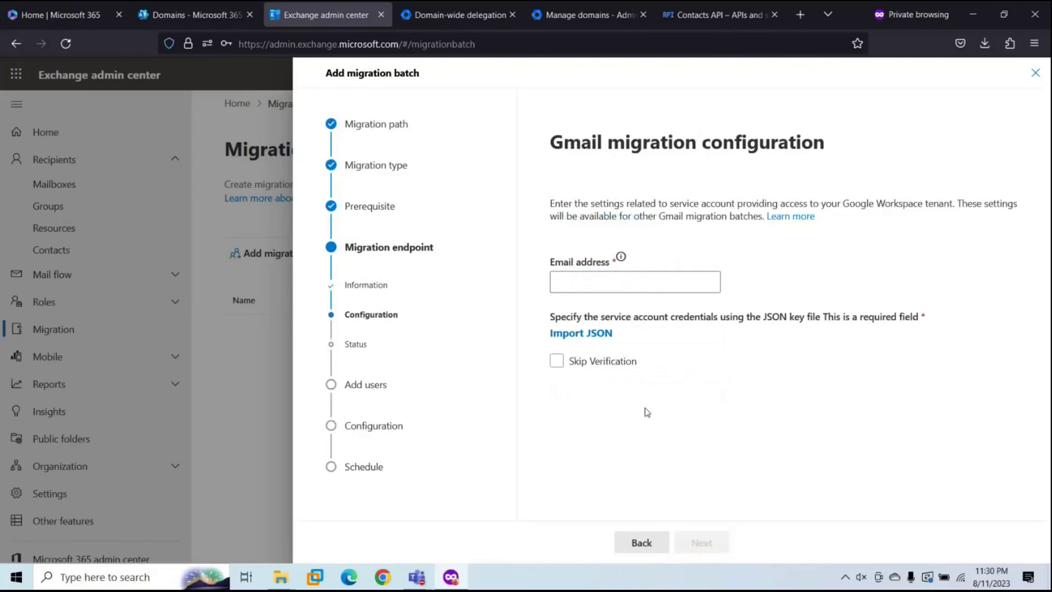
{"action": "left_click", "coordinate": [592, 280]}
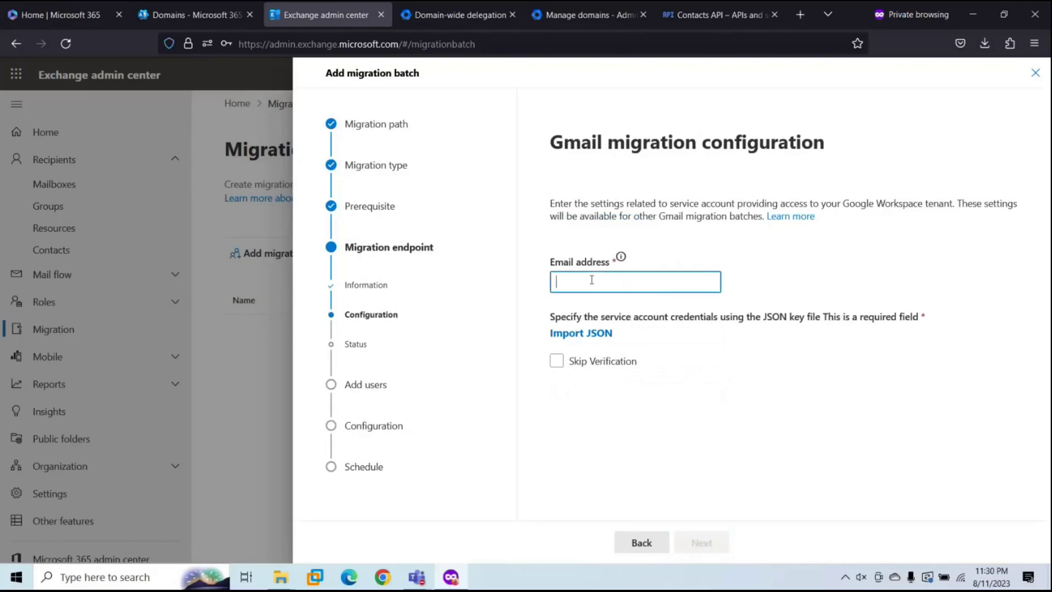
{"action": "left_click", "coordinate": [580, 333]}
{"action": "double_click", "coordinate": [163, 130]}
{"action": "left_click", "coordinate": [689, 546]}
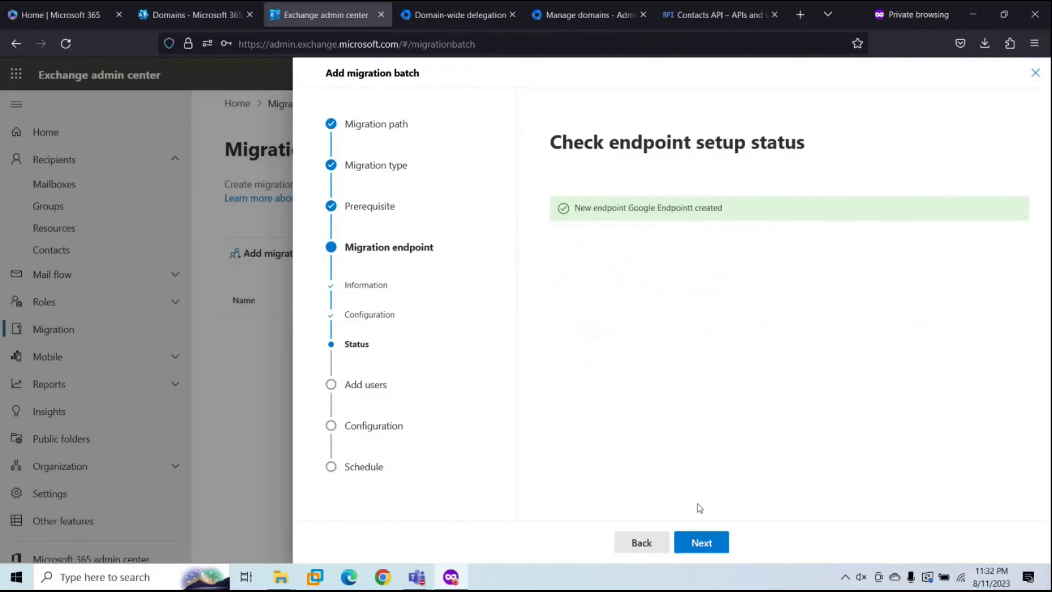
Step: List the test mailbox addresses under an EmailAddress header and save as CSV (Comma delimited) 'migration'
{"action": "left_click", "coordinate": [700, 541]}
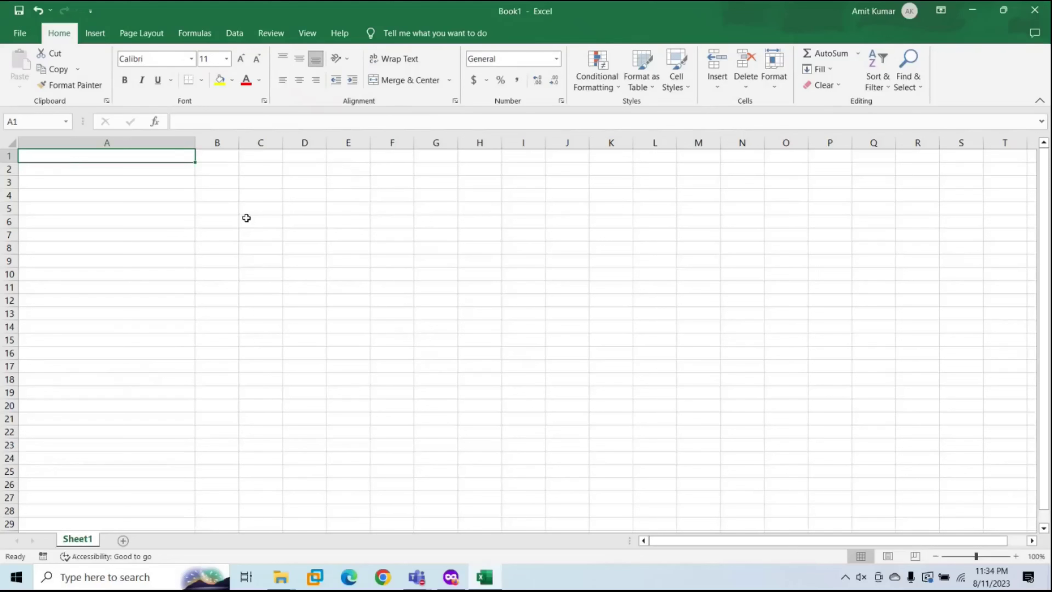
{"action": "type", "text": "EmailAddress"}
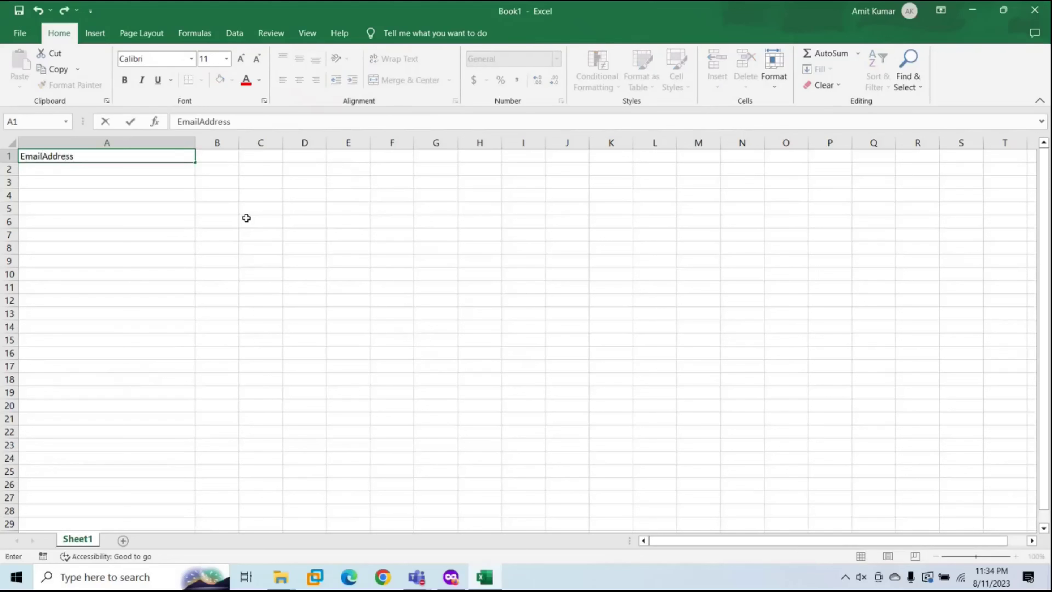
{"action": "key", "text": "Return"}
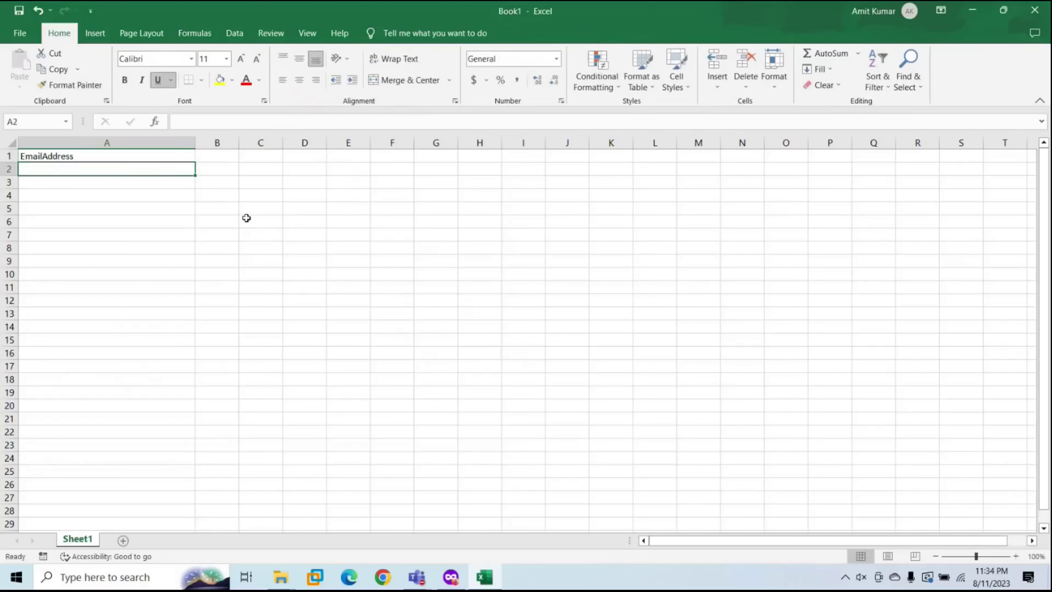
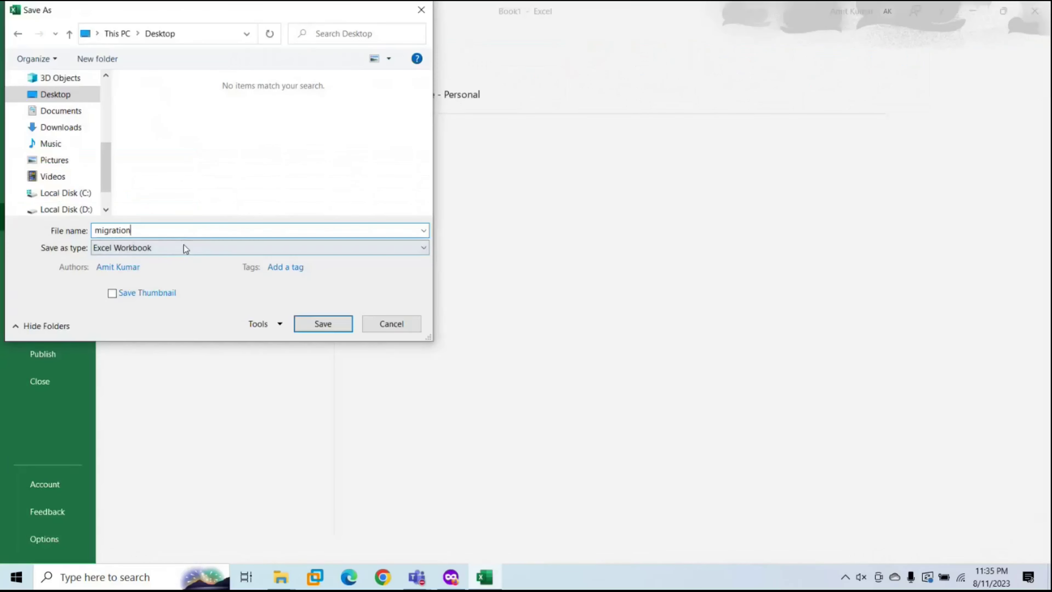
{"action": "left_click", "coordinate": [183, 248]}
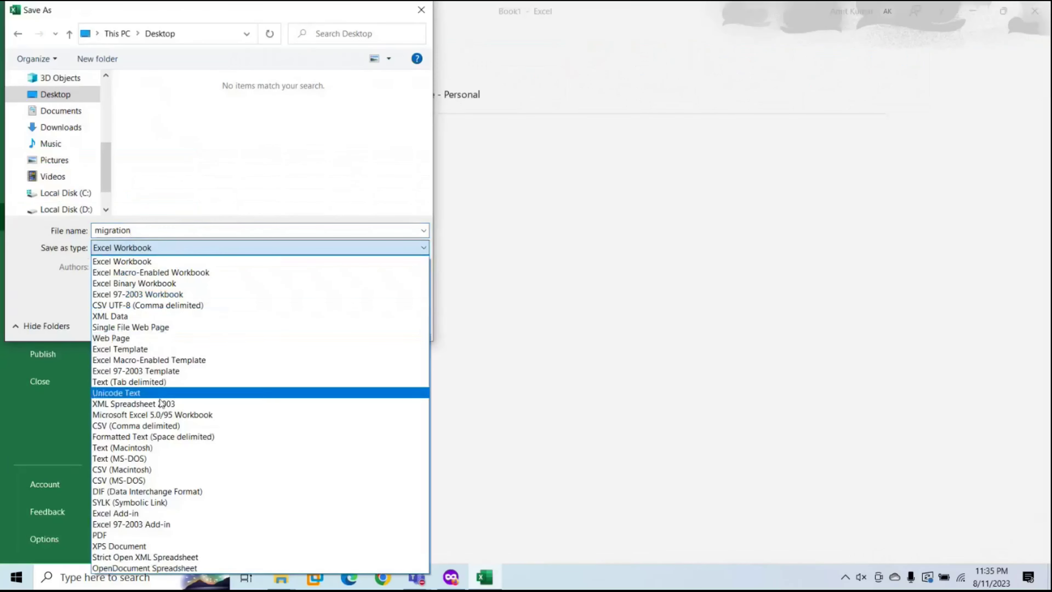
{"action": "left_click", "coordinate": [156, 426]}
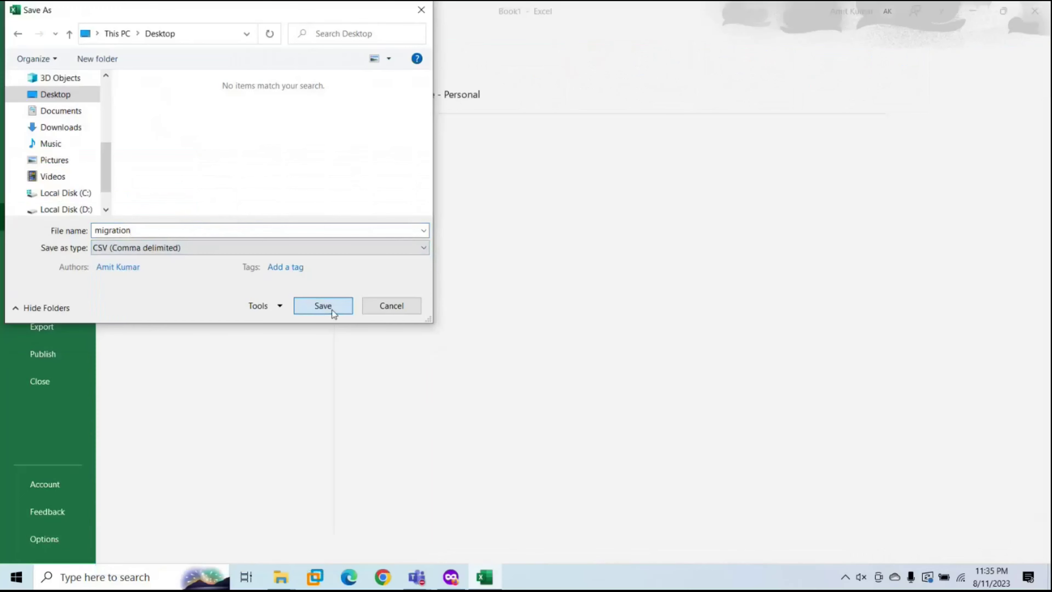
{"action": "left_click", "coordinate": [323, 305]}
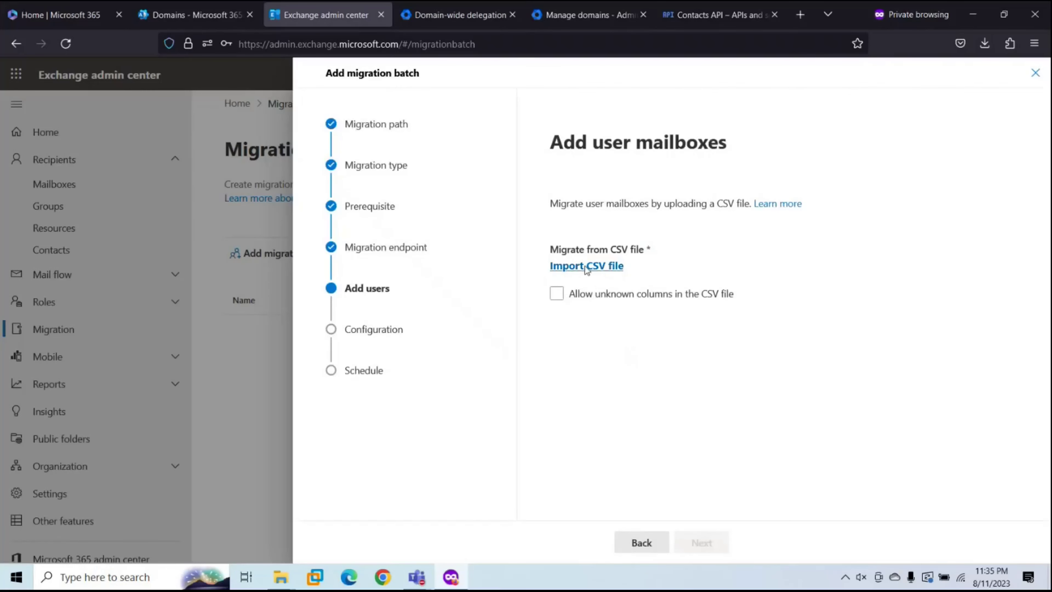
Step: Import migration.csv, set delivery domain 365mail.m365concepts.com, keep automatic start, and save the batch
{"action": "left_click", "coordinate": [584, 266]}
{"action": "double_click", "coordinate": [170, 101]}
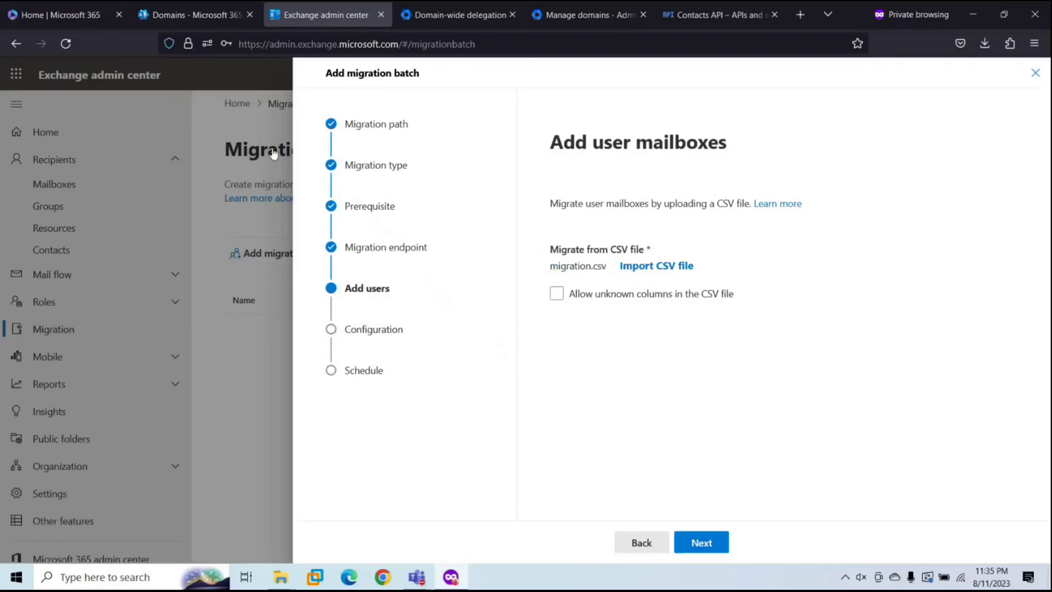
{"action": "left_click", "coordinate": [700, 542]}
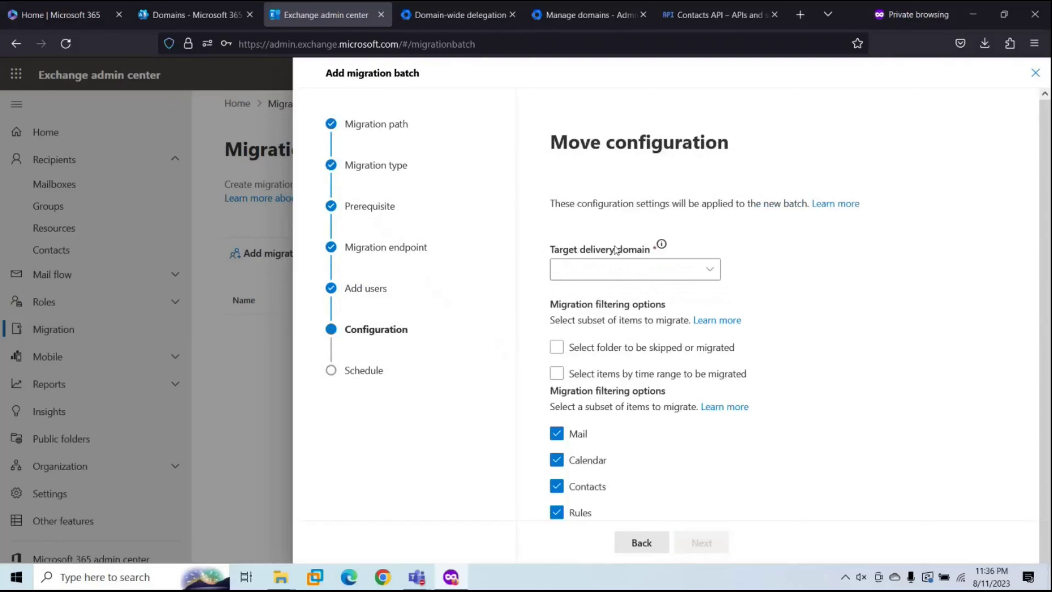
{"action": "left_click", "coordinate": [575, 267]}
{"action": "type", "text": "365"}
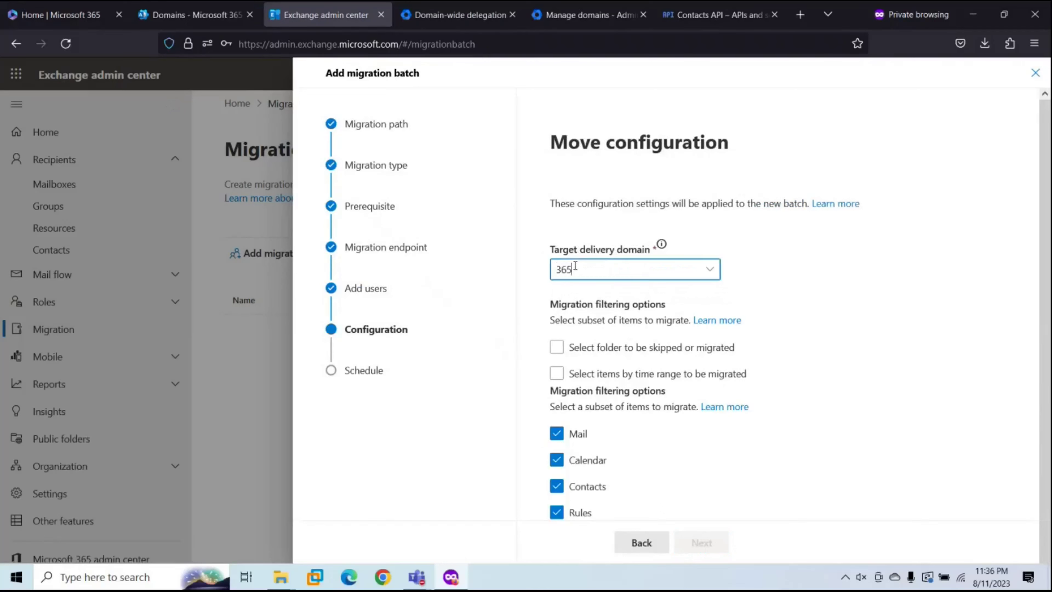
{"action": "type", "text": "mail."}
{"action": "type", "text": "5concepts.com"}
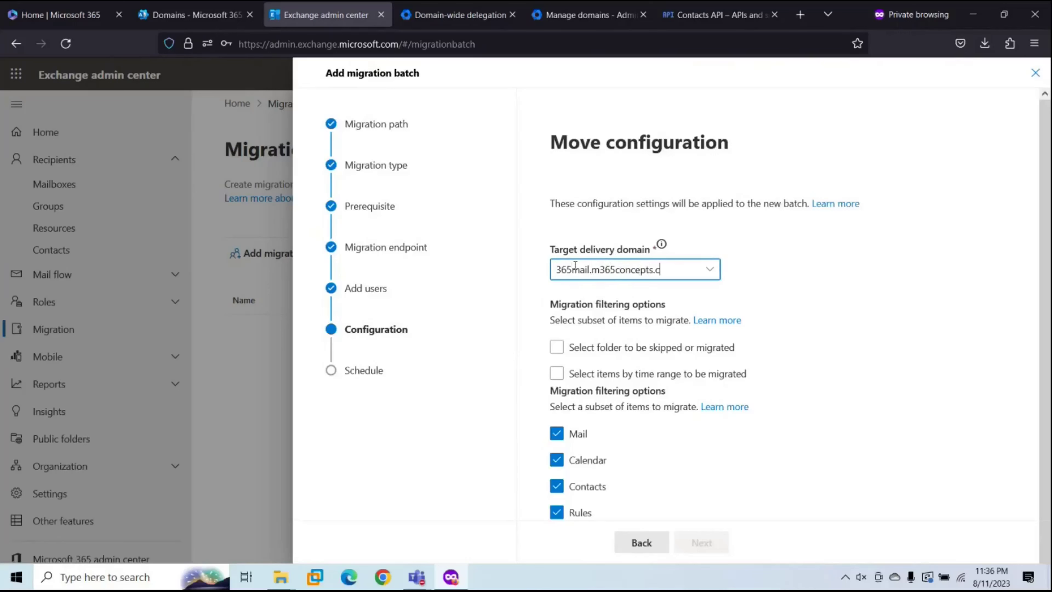
{"action": "left_click", "coordinate": [854, 343]}
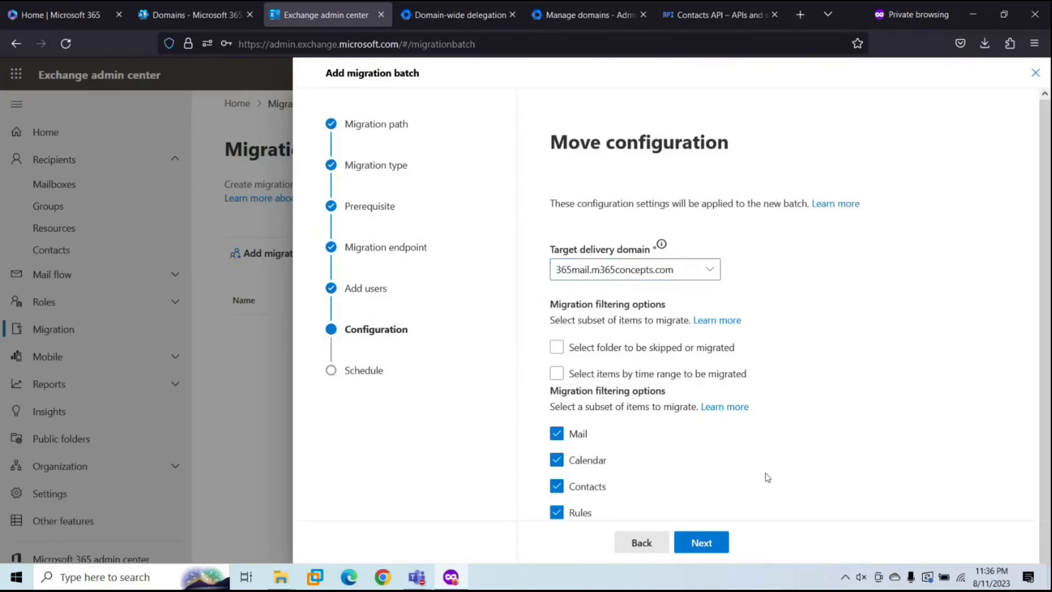
{"action": "left_click", "coordinate": [699, 545]}
{"action": "scroll", "coordinate": [702, 442], "scroll_direction": "down", "scroll_amount": 3}
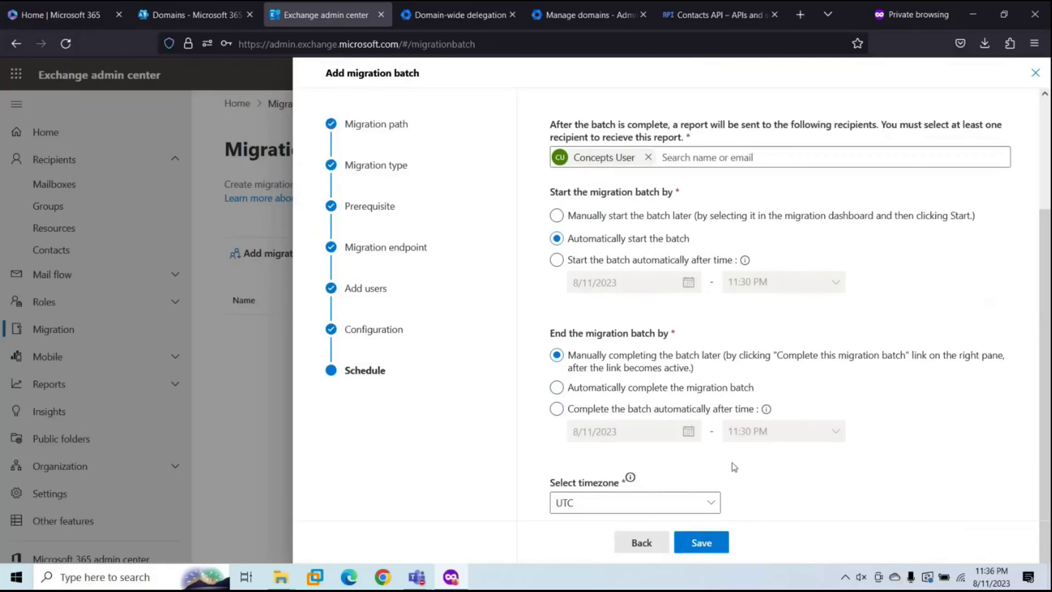
{"action": "left_click", "coordinate": [704, 544]}
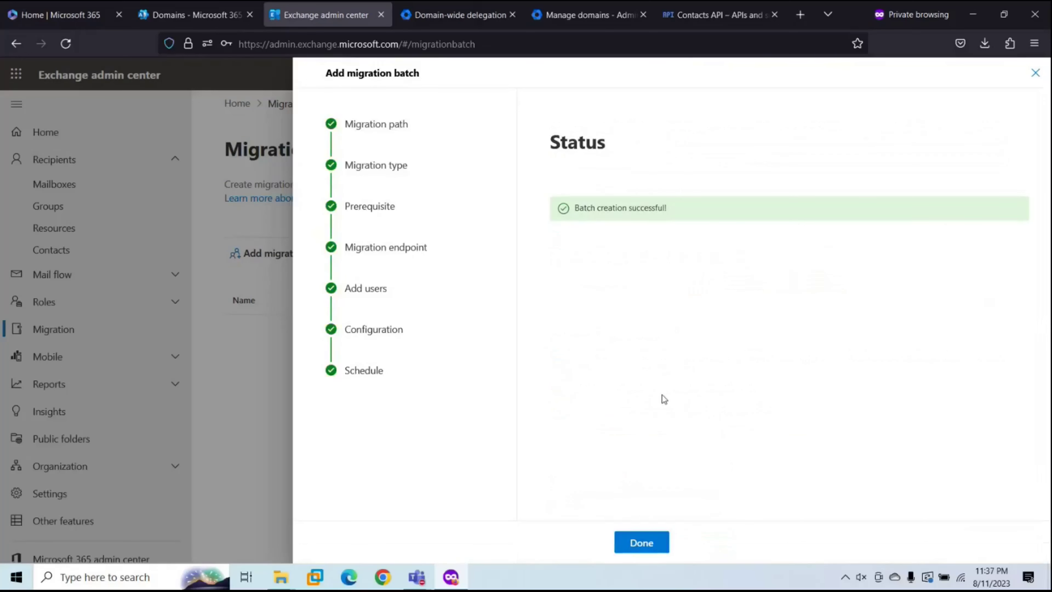
Step: Check that the Google Migration batch is syncing with three validating mailboxes, then go to Microsoft 365 Domains
{"action": "left_click", "coordinate": [650, 541]}
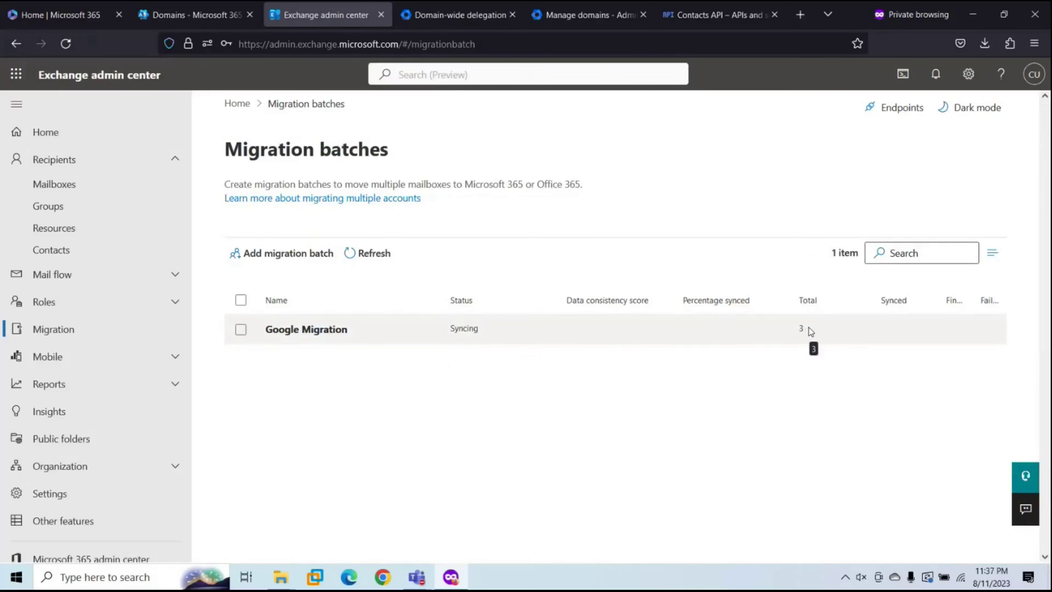
{"action": "left_click", "coordinate": [313, 331]}
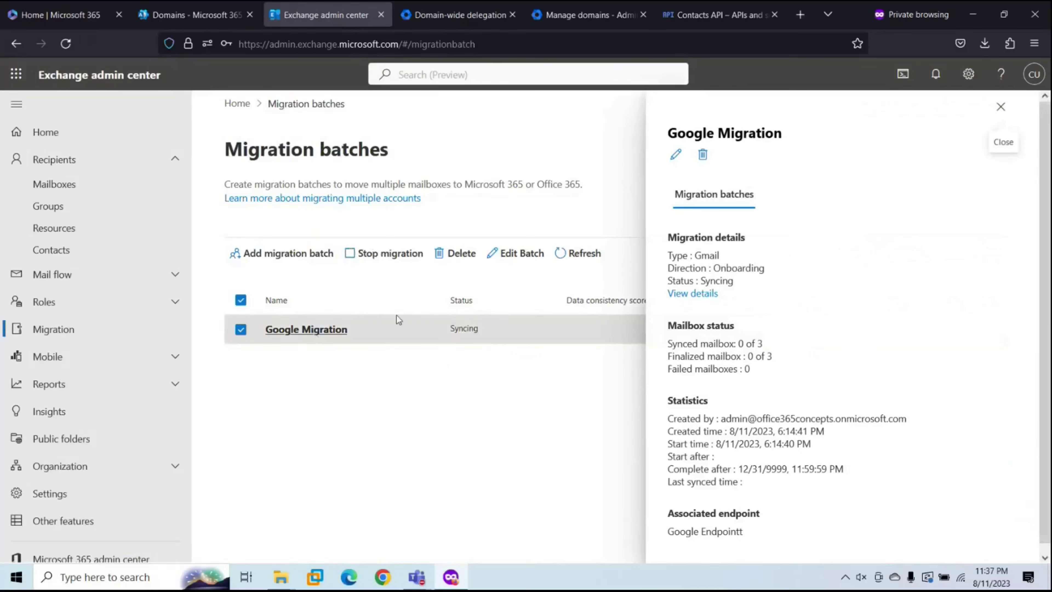
{"action": "left_click", "coordinate": [690, 294]}
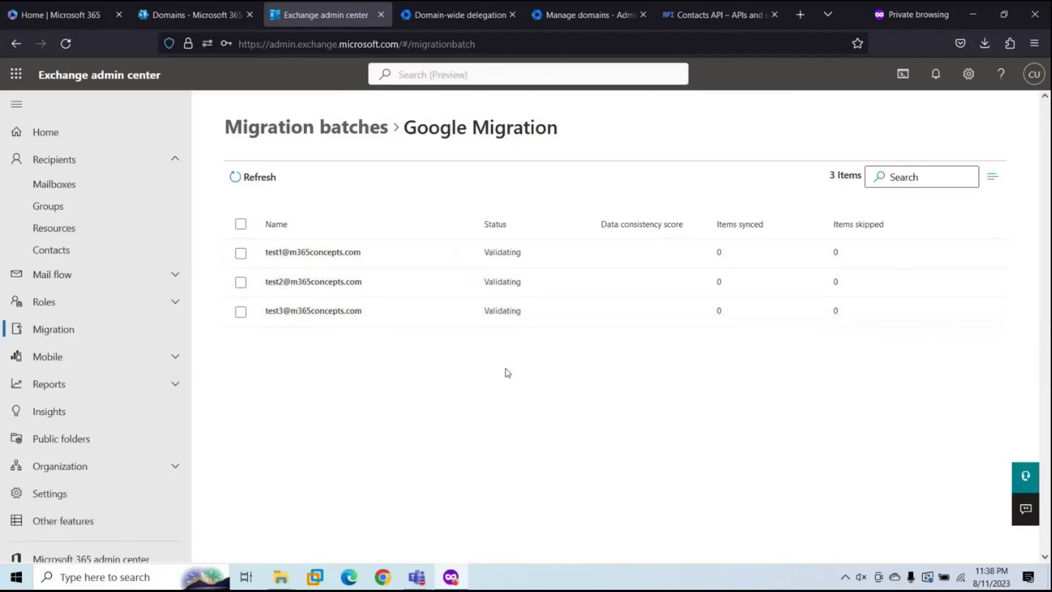
{"action": "left_click", "coordinate": [219, 20]}
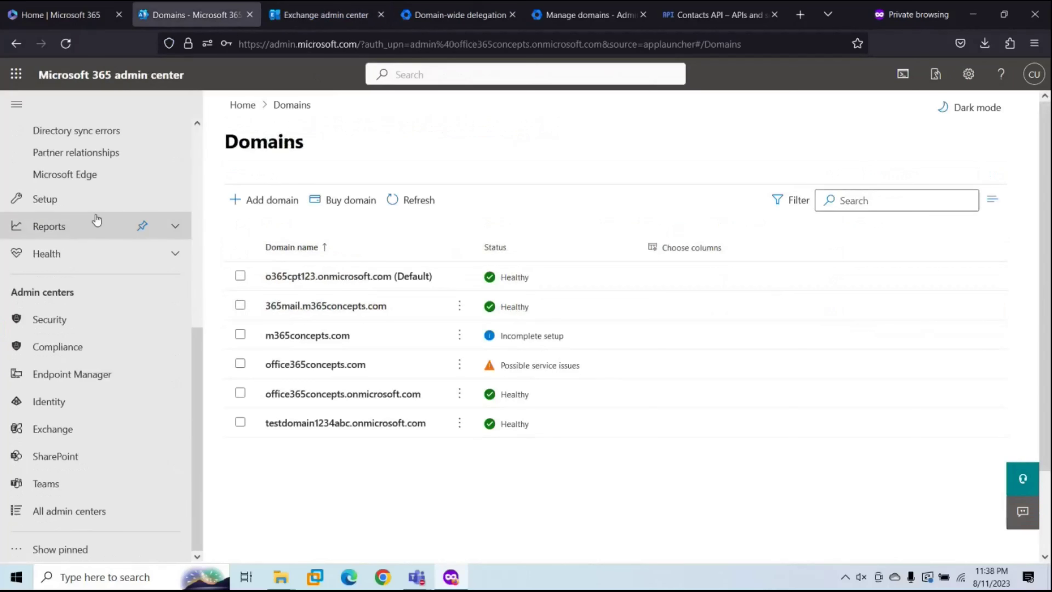
Step: Go to Users > Active users and open the details panel for the unlicensed Test1 account
{"action": "scroll", "coordinate": [97, 220], "scroll_direction": "up", "scroll_amount": 10}
{"action": "left_click", "coordinate": [59, 161]}
{"action": "left_click", "coordinate": [69, 184]}
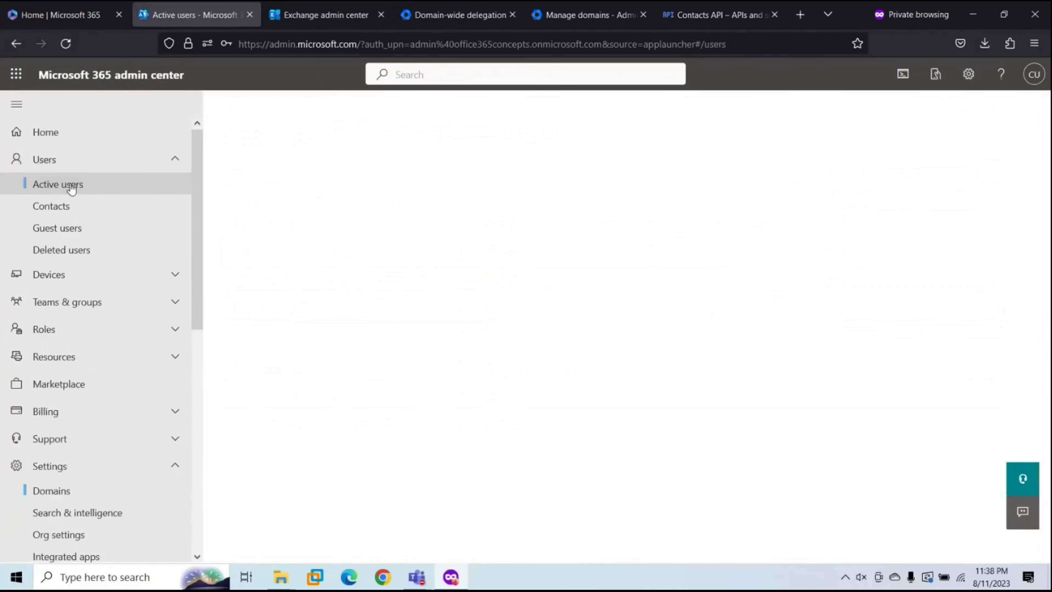
{"action": "scroll", "coordinate": [516, 385], "scroll_direction": "down", "scroll_amount": 10}
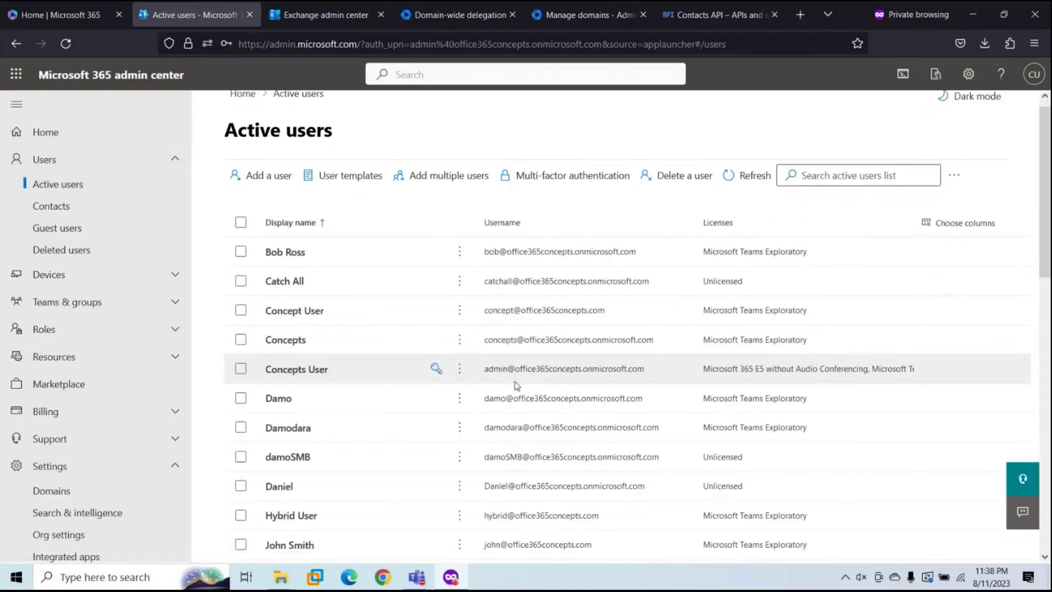
{"action": "scroll", "coordinate": [514, 382], "scroll_direction": "up", "scroll_amount": 3}
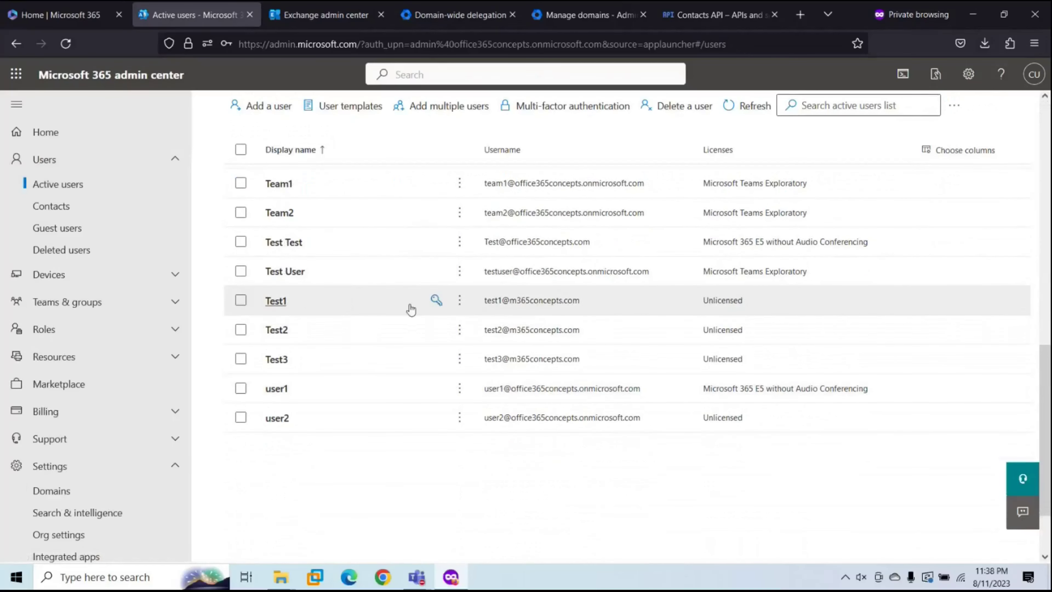
{"action": "left_click", "coordinate": [289, 306]}
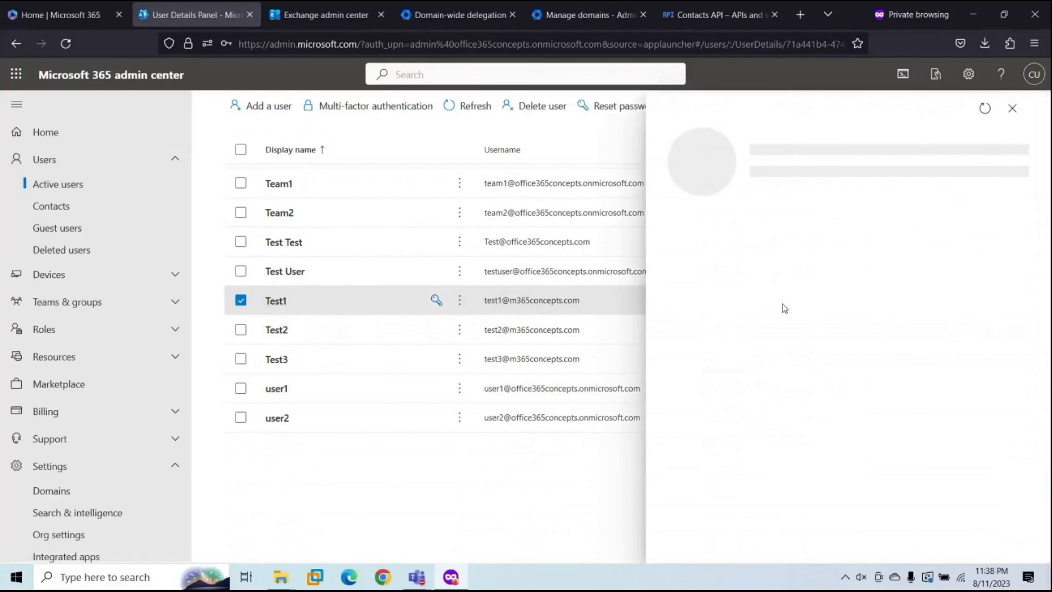